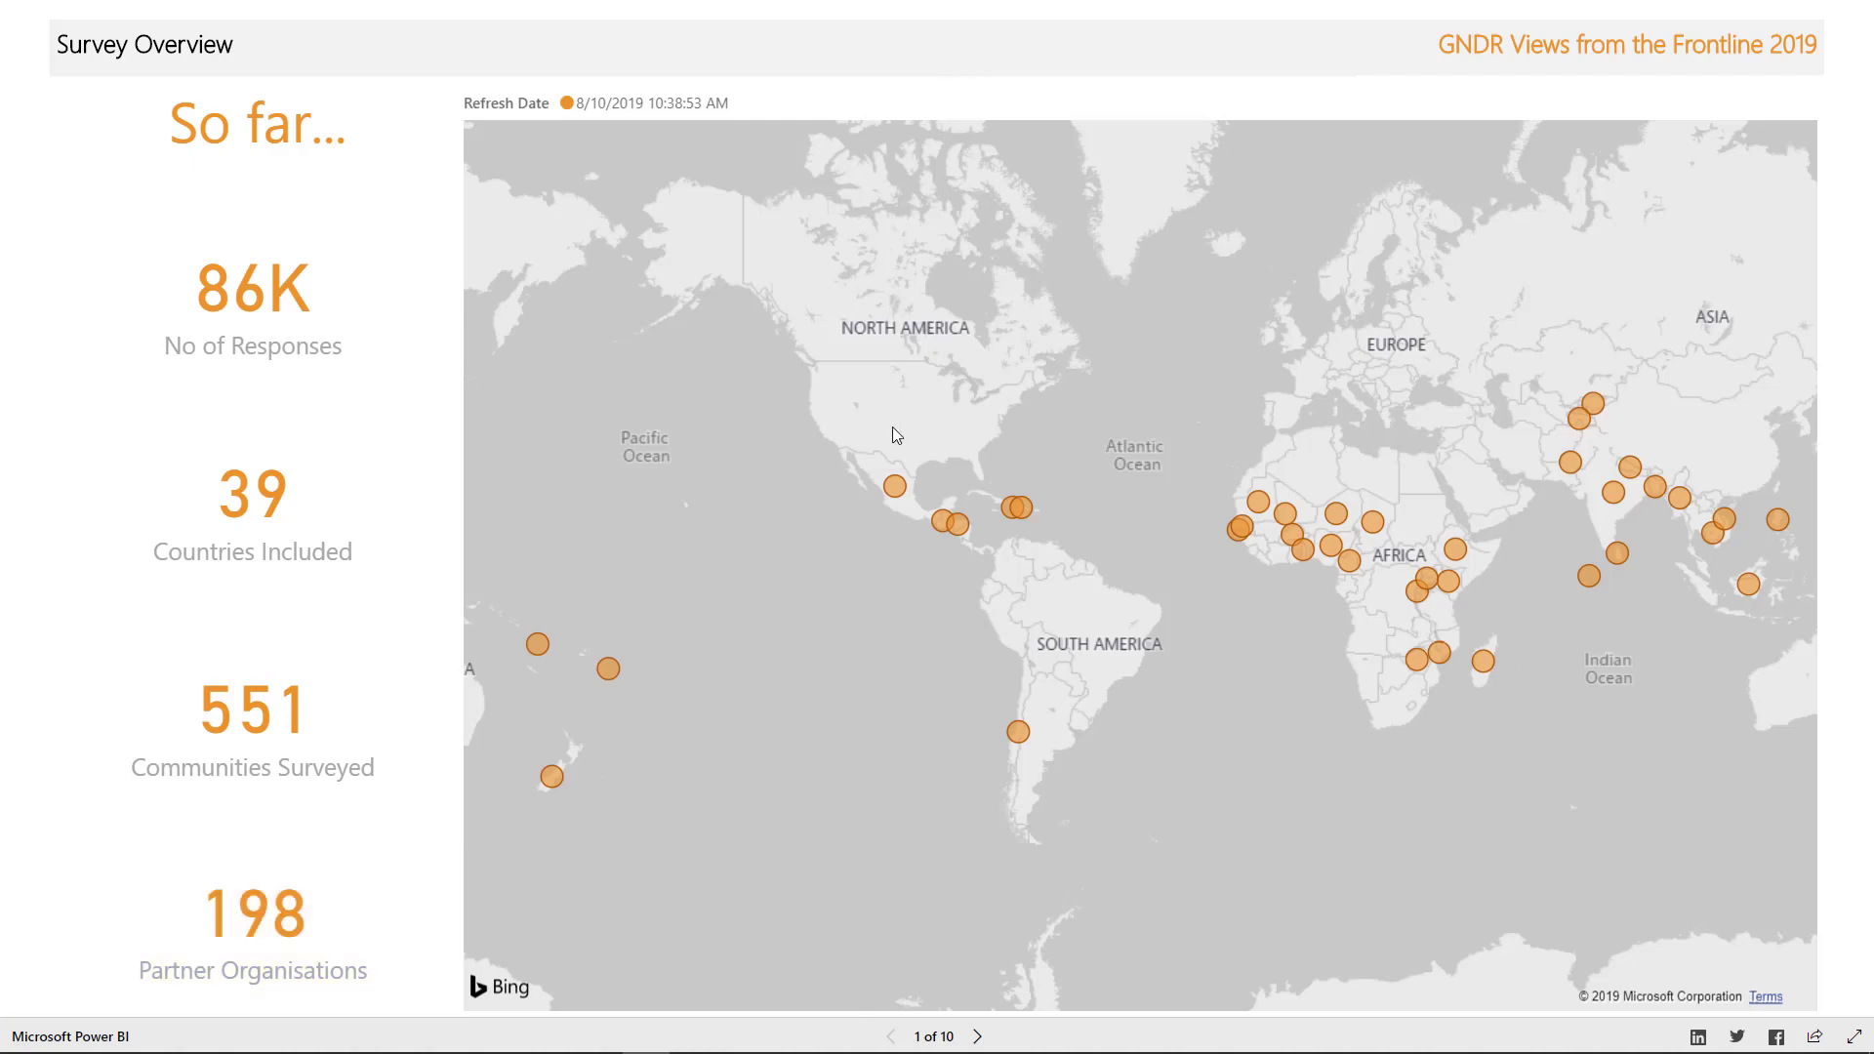
# - Advance to the Survey Response Detail report page
pyautogui.moveTo(899, 485)
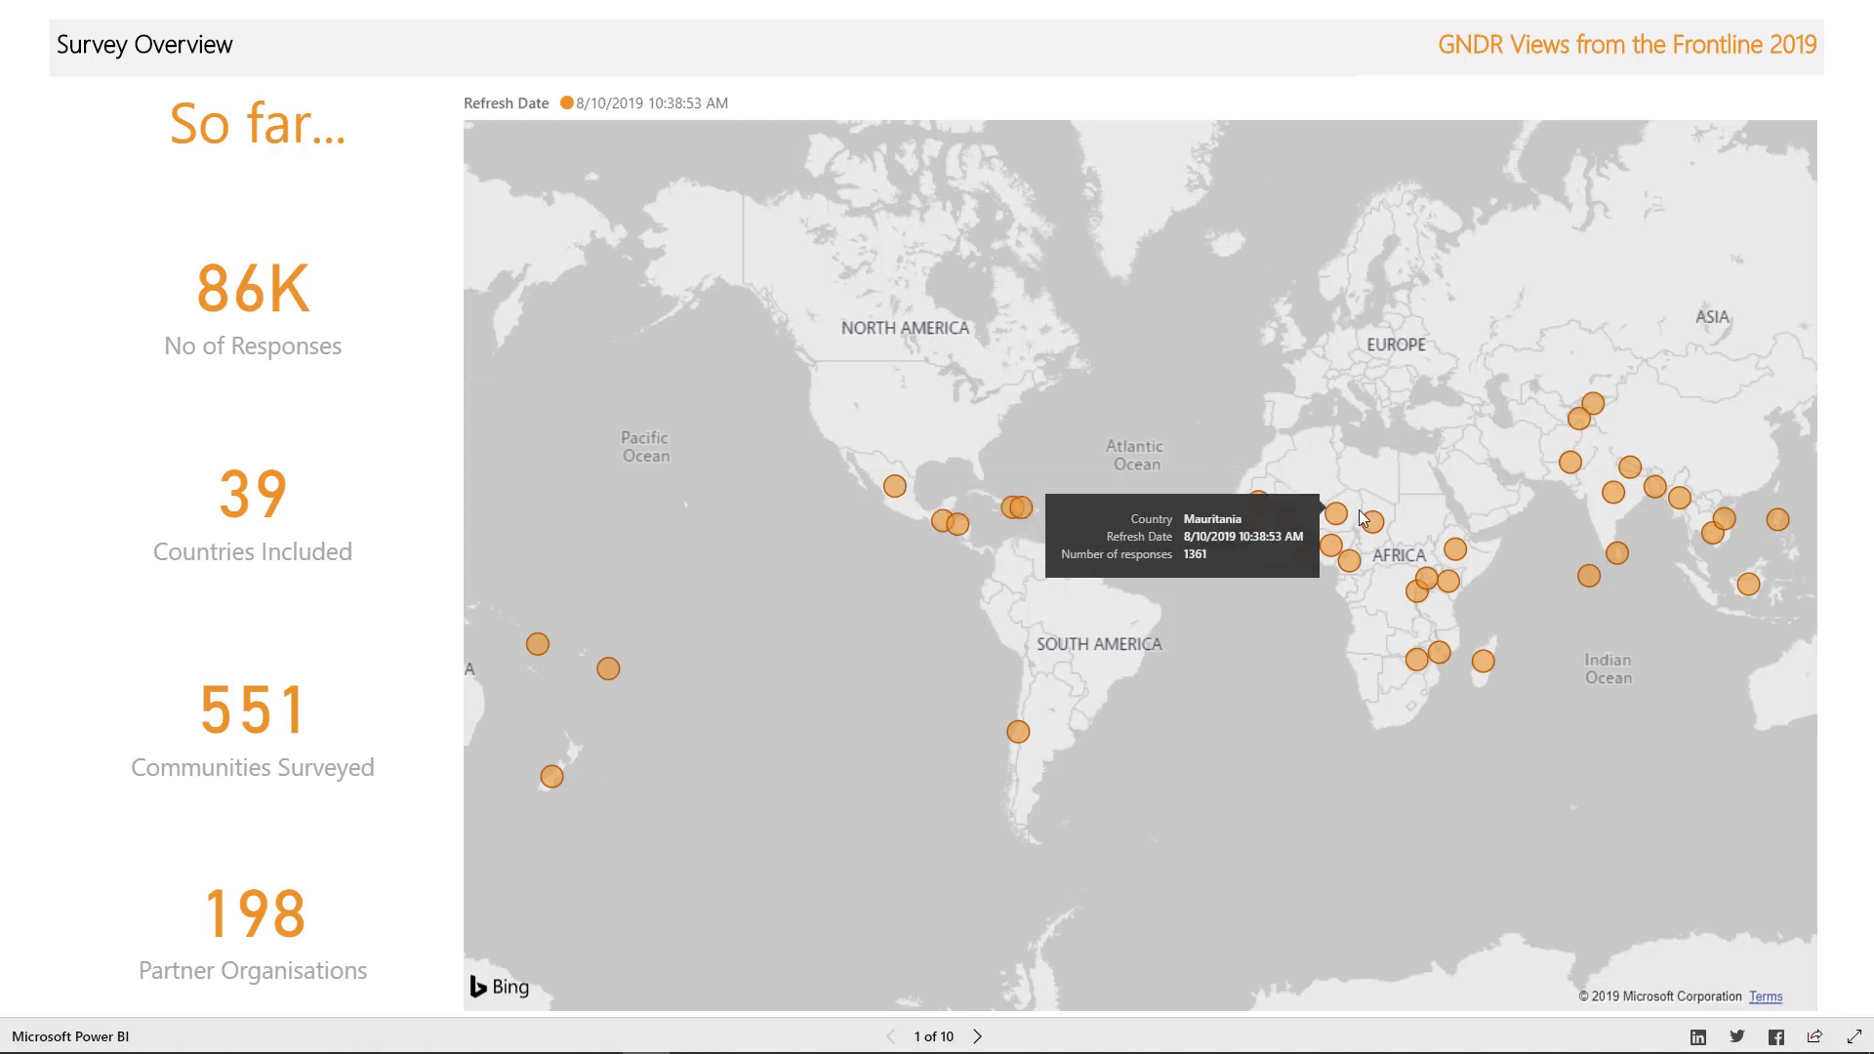
pyautogui.moveTo(1362, 517)
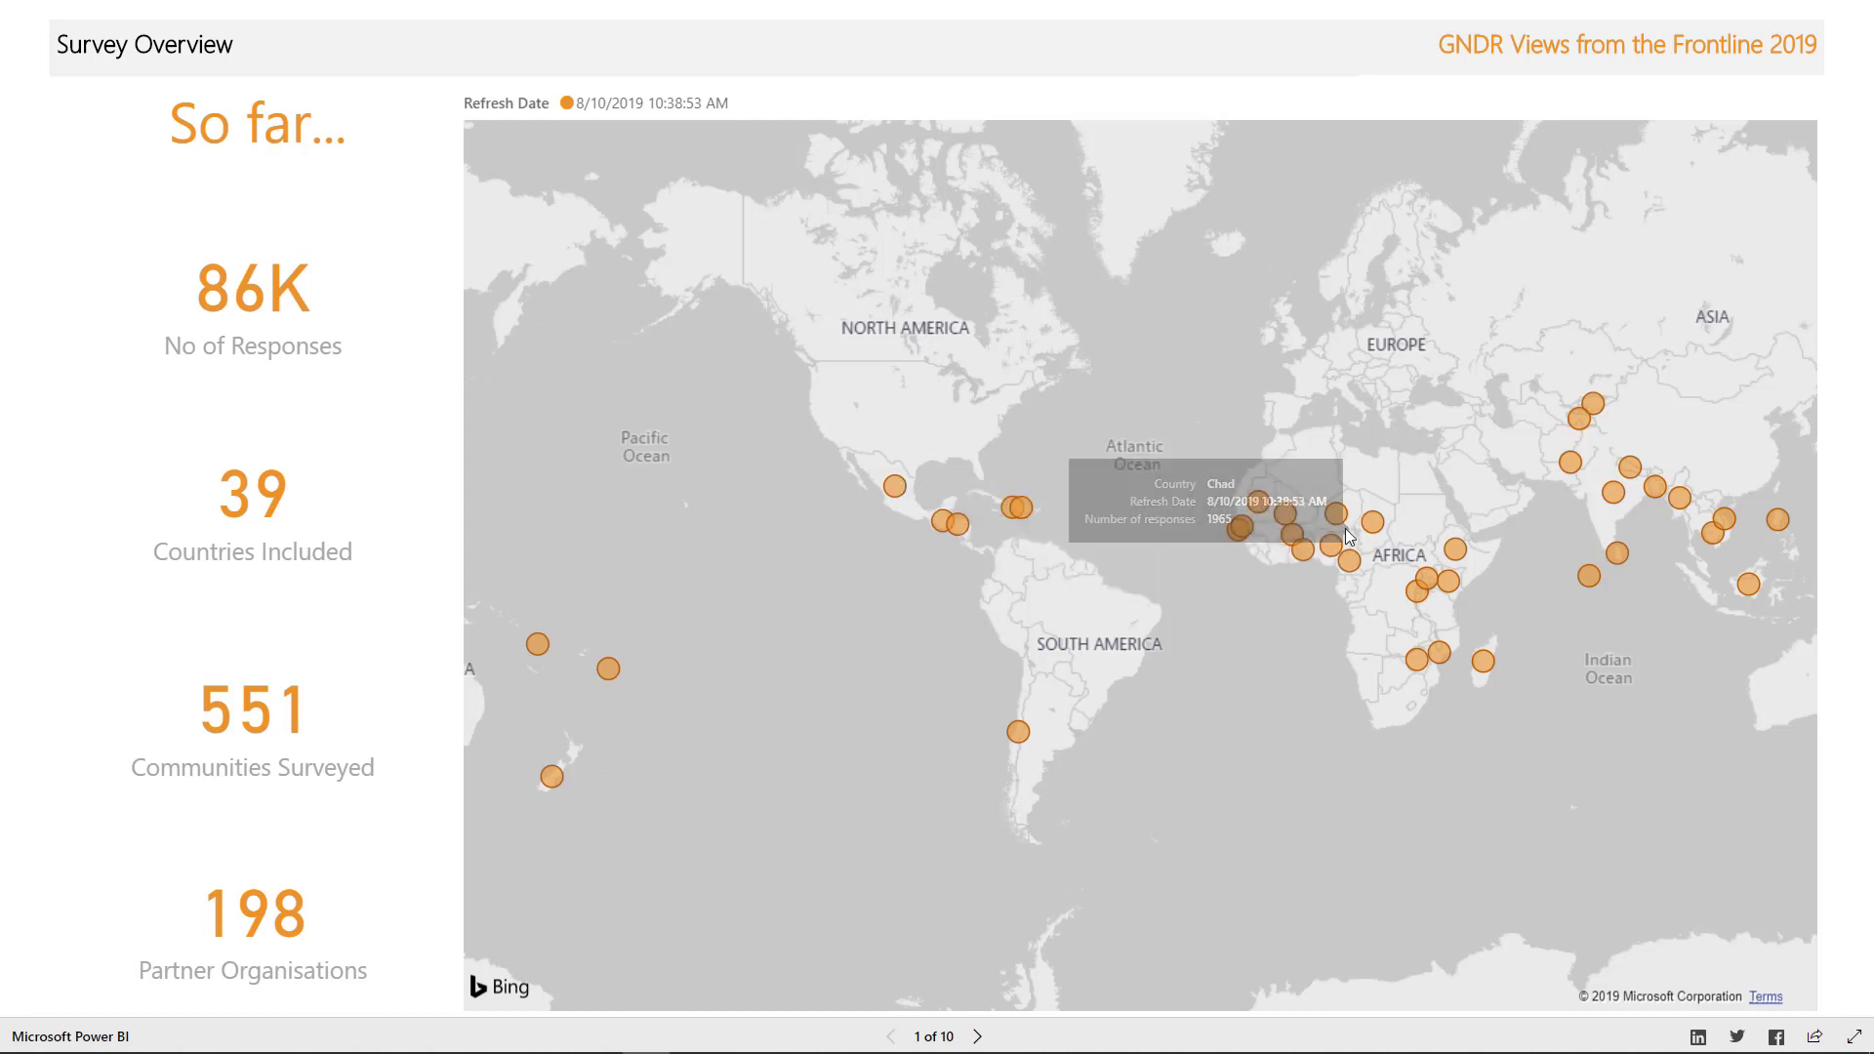
pyautogui.click(976, 1036)
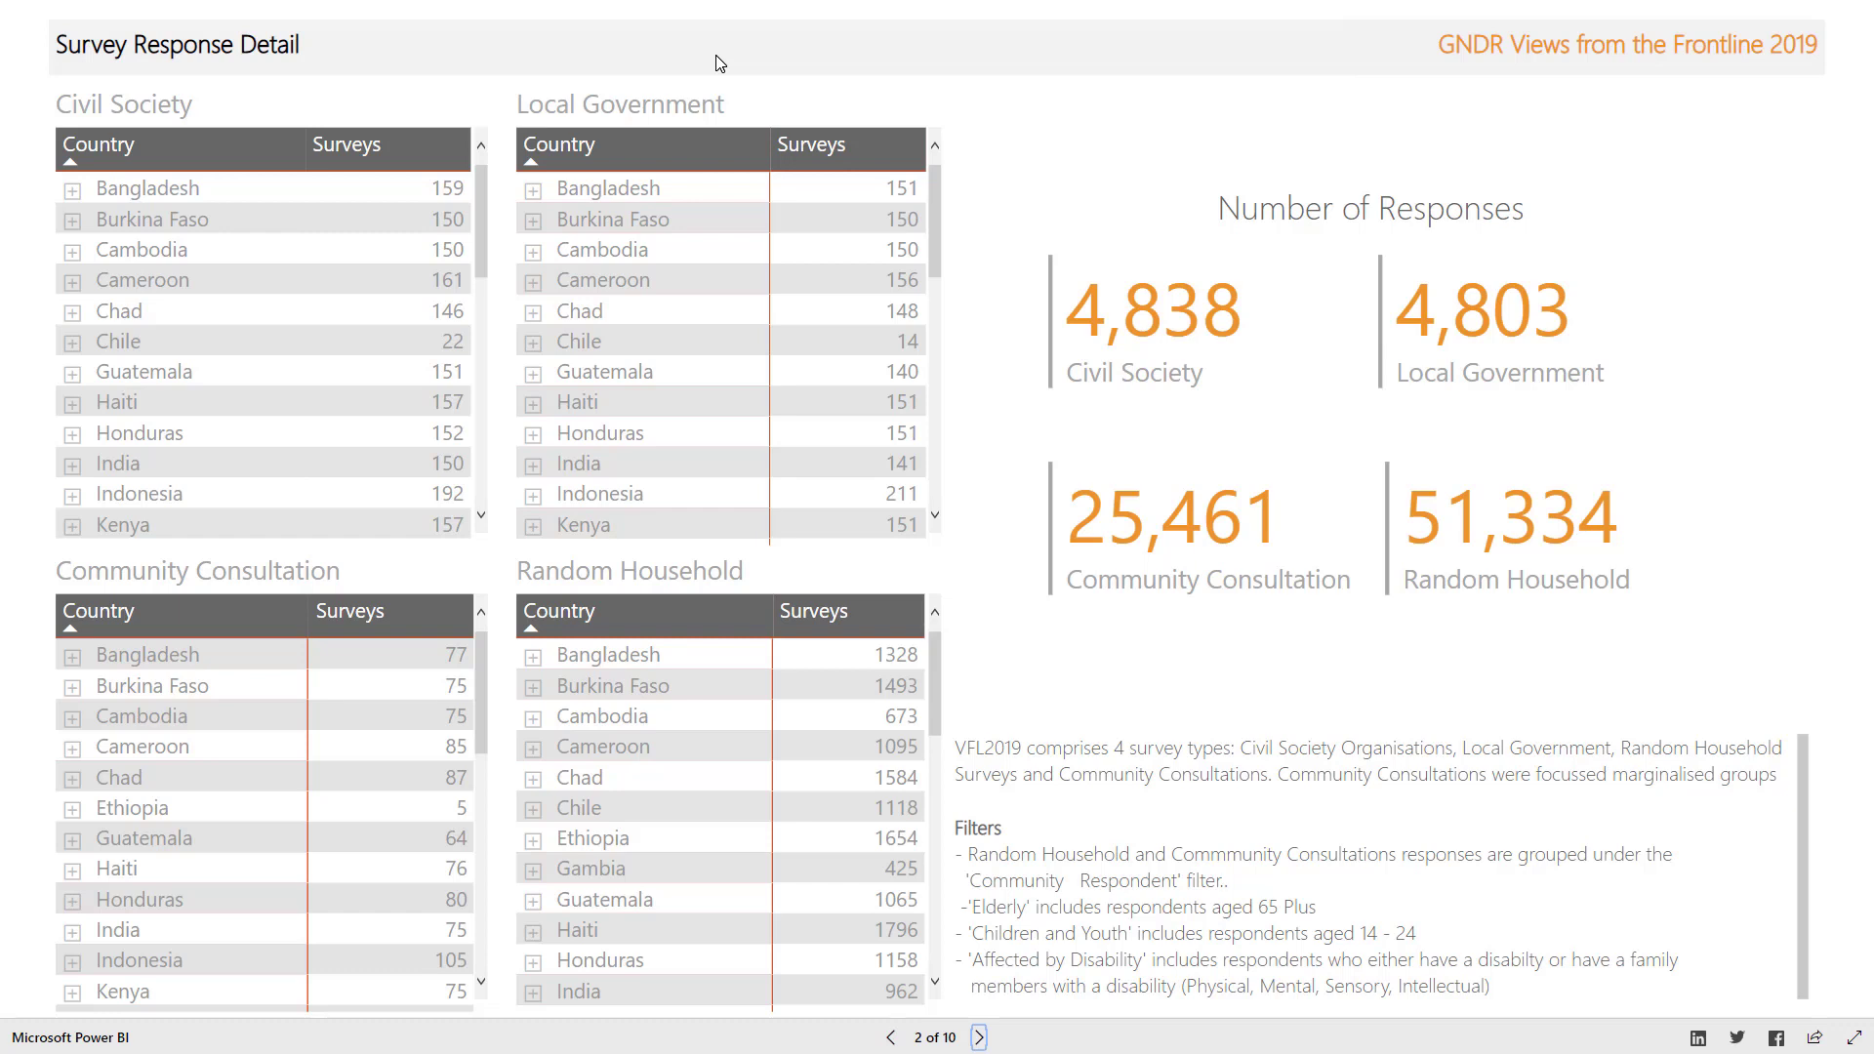
# - Expand Bangladesh and Indonesia in the Civil Society table, collapse Indonesia, then go to the Threats page
pyautogui.click(72, 191)
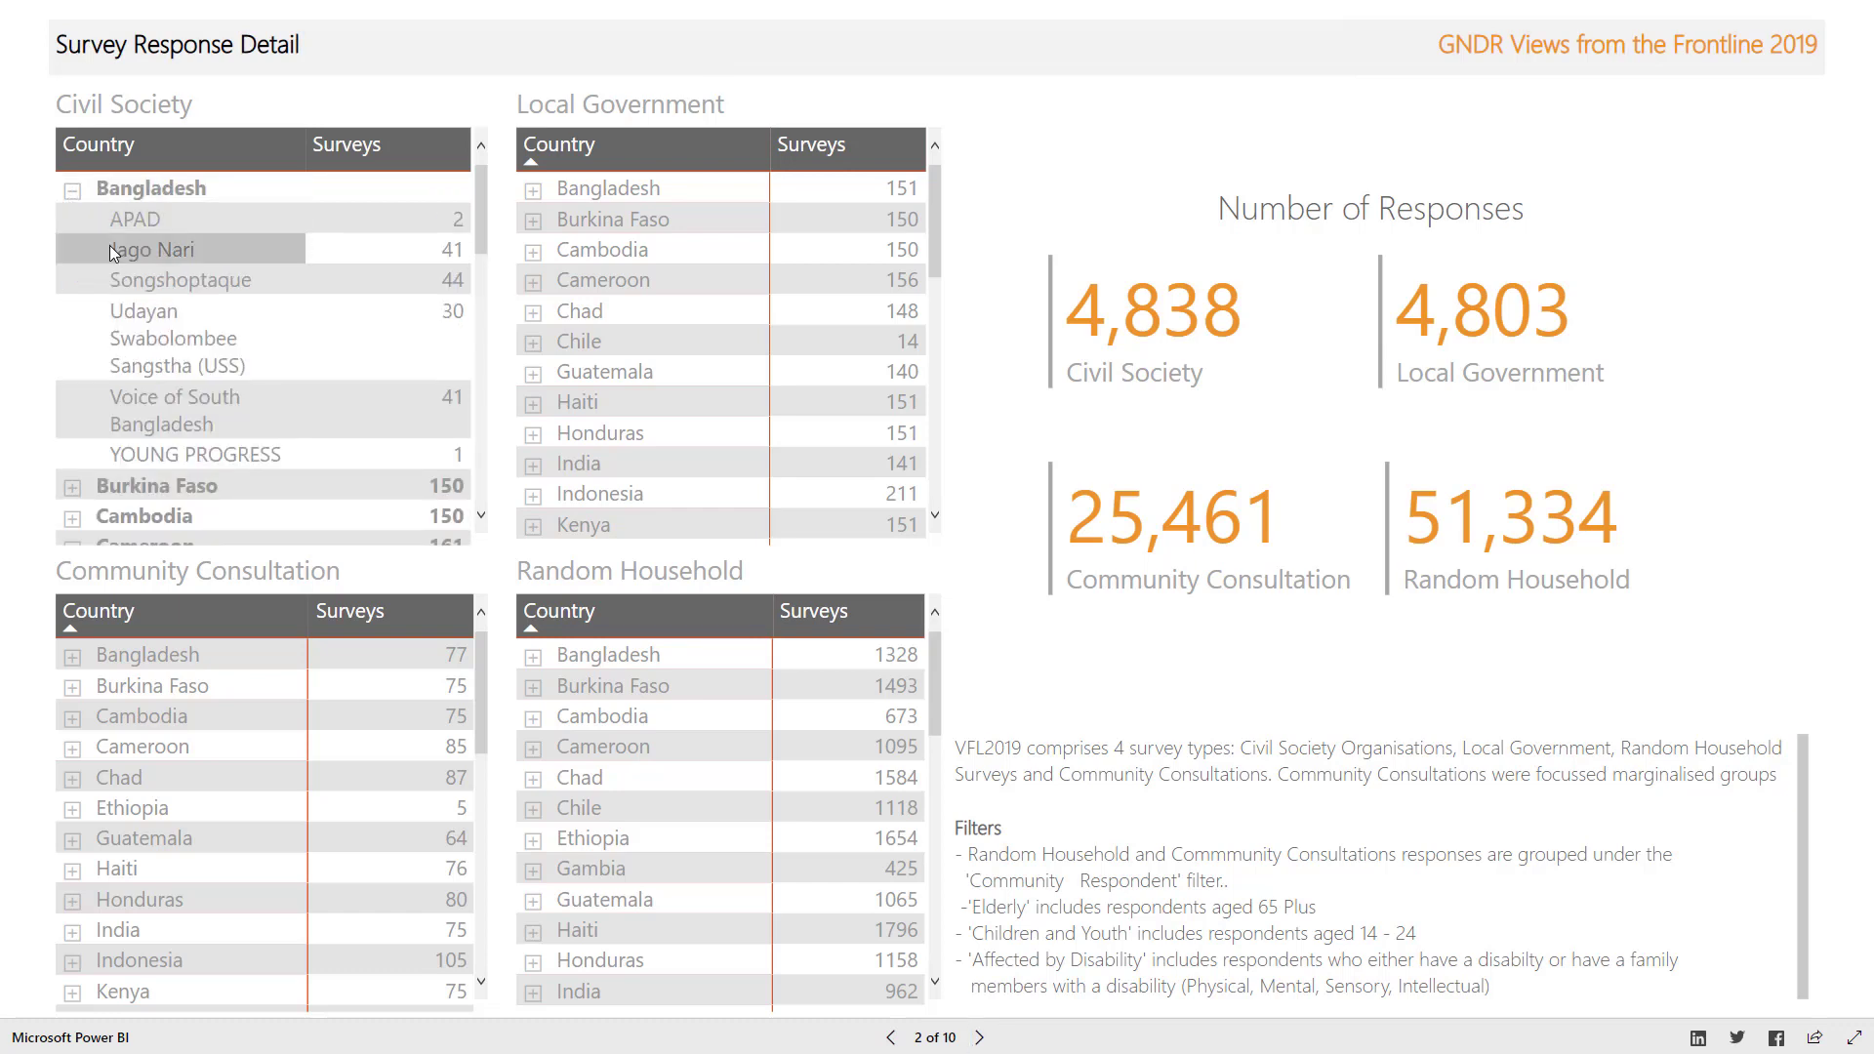
pyautogui.scroll(-5, 127, 474)
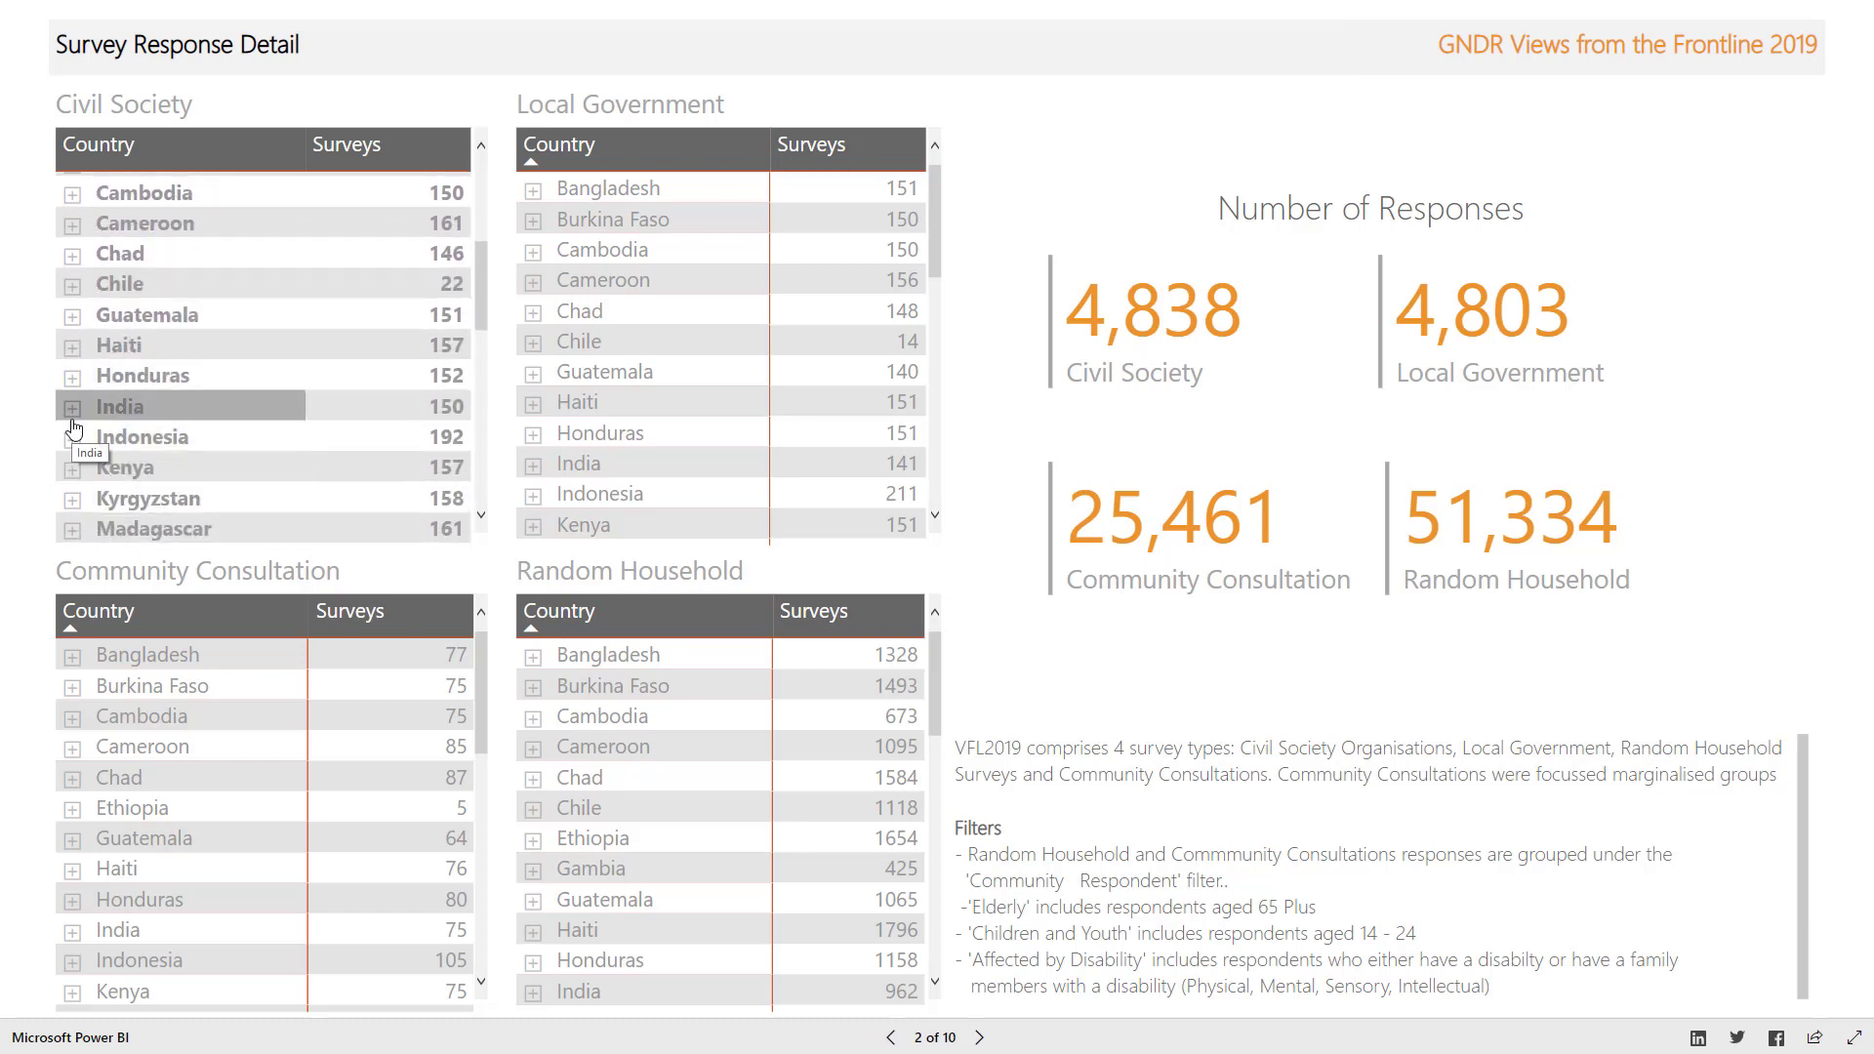
pyautogui.click(73, 439)
pyautogui.scroll(-3, 72, 441)
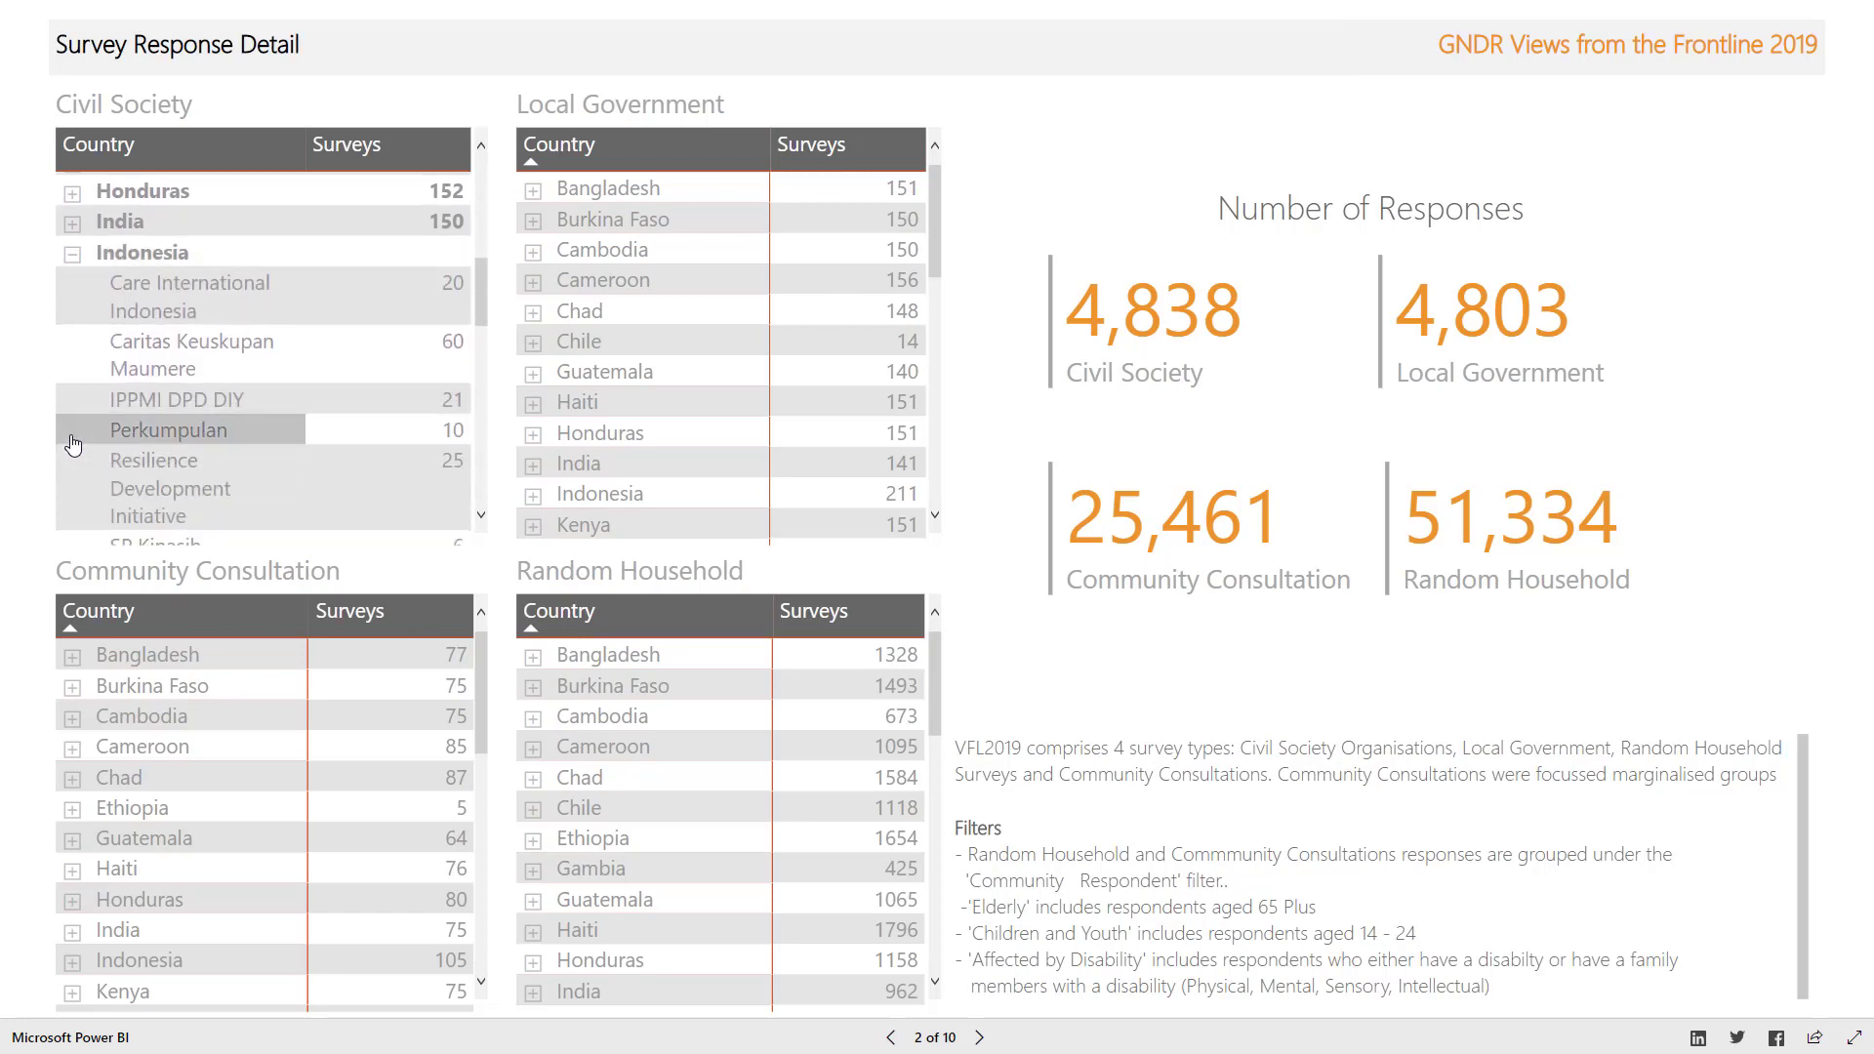
pyautogui.scroll(-3, 70, 435)
pyautogui.scroll(5, 75, 336)
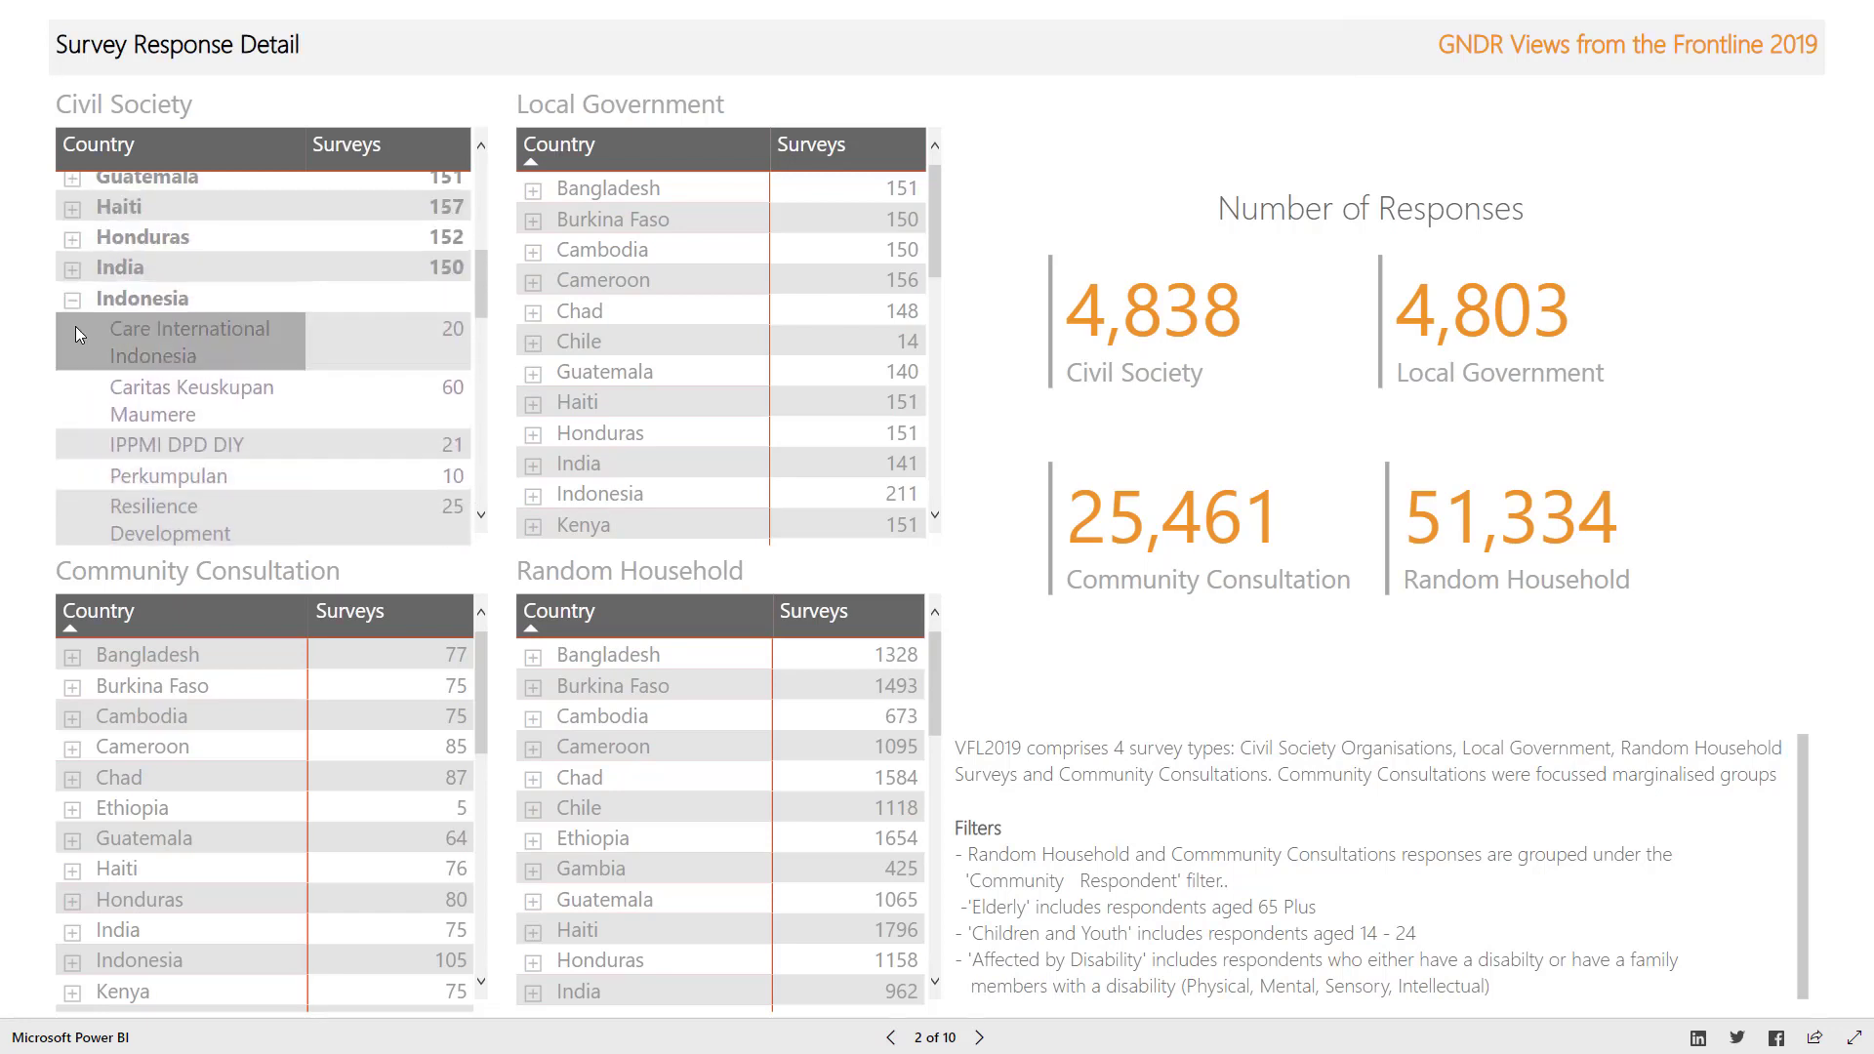
pyautogui.click(72, 300)
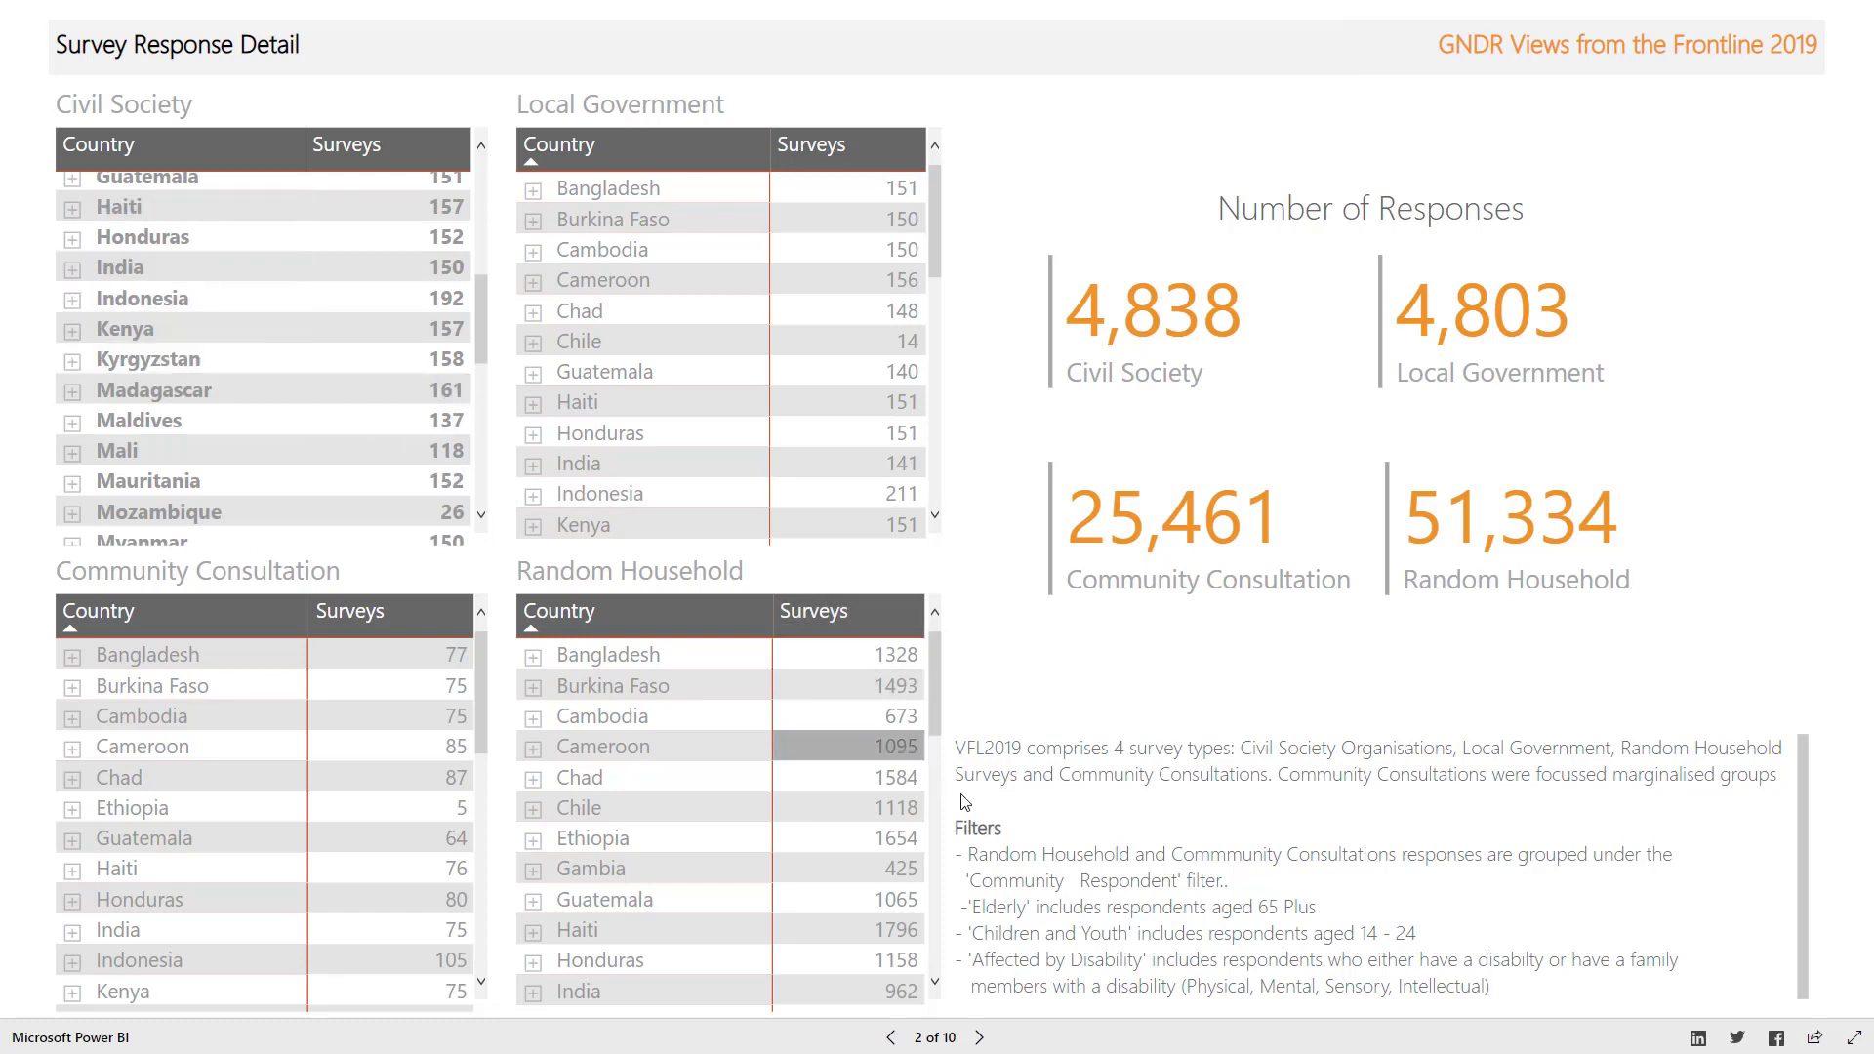
pyautogui.click(978, 1037)
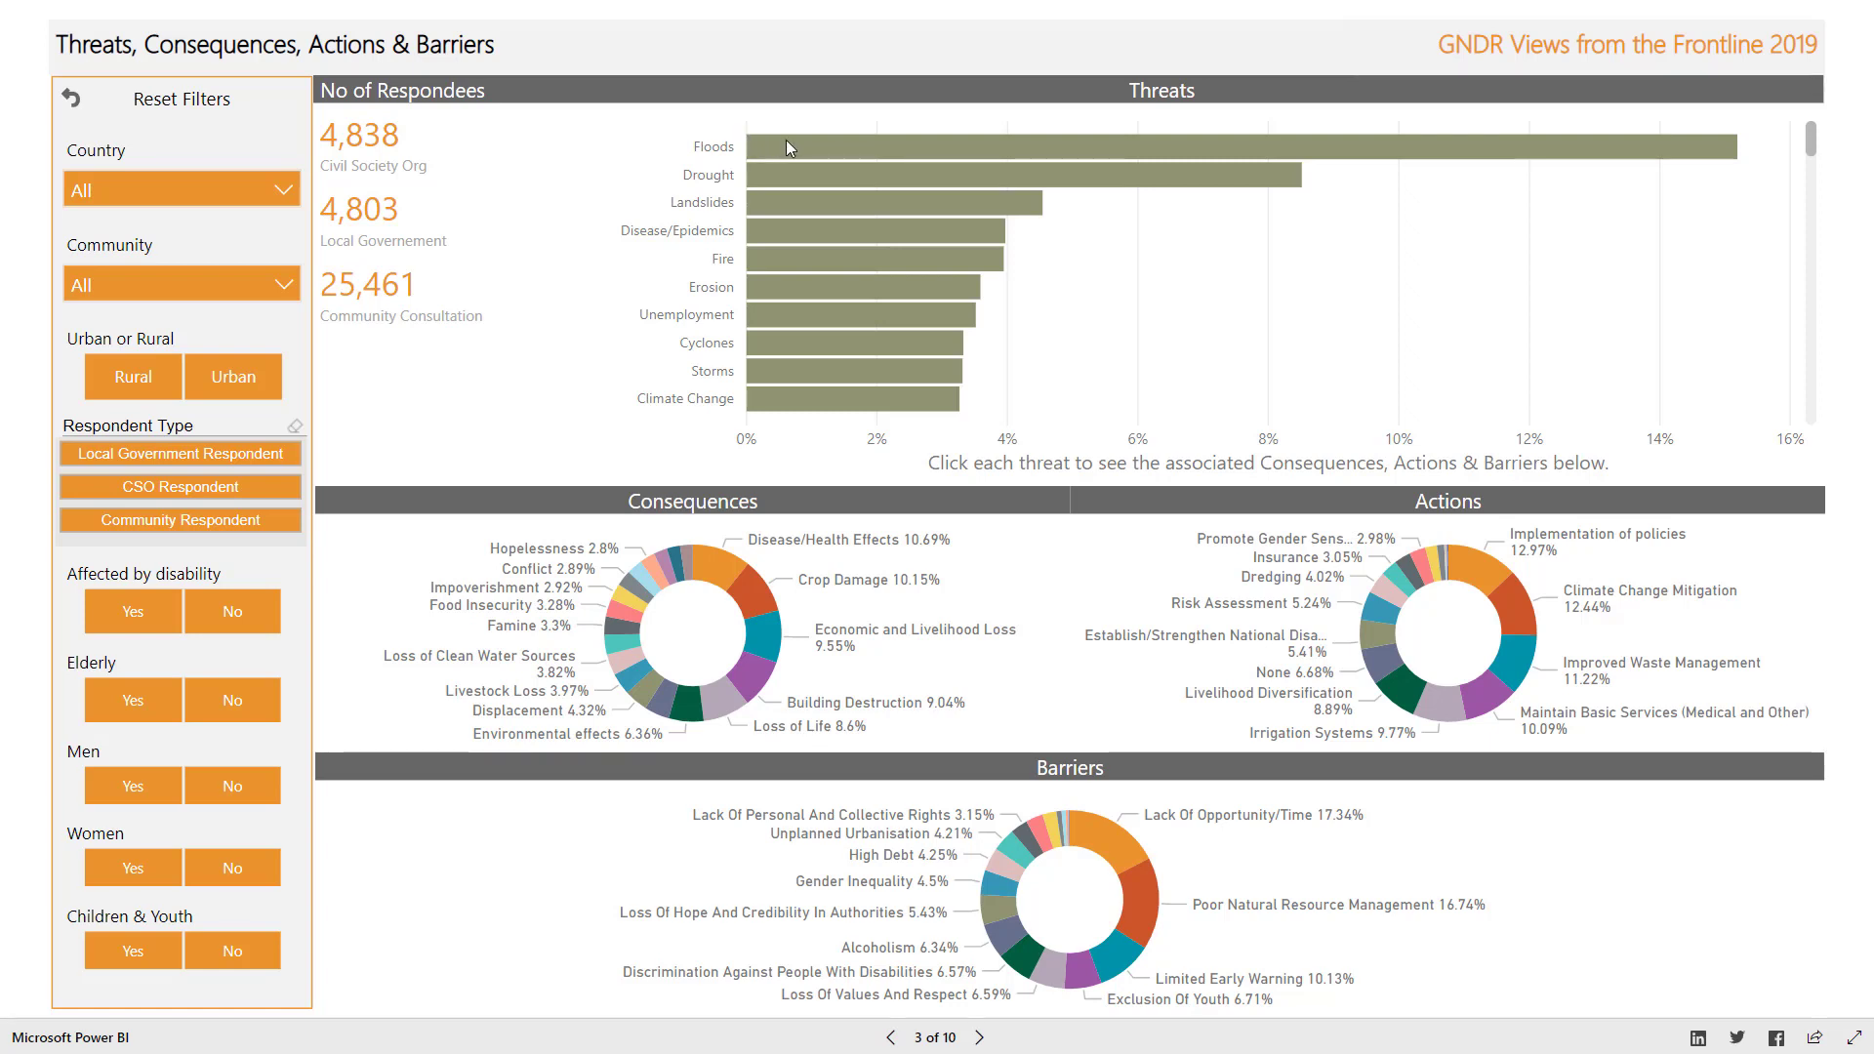
pyautogui.moveTo(832, 145)
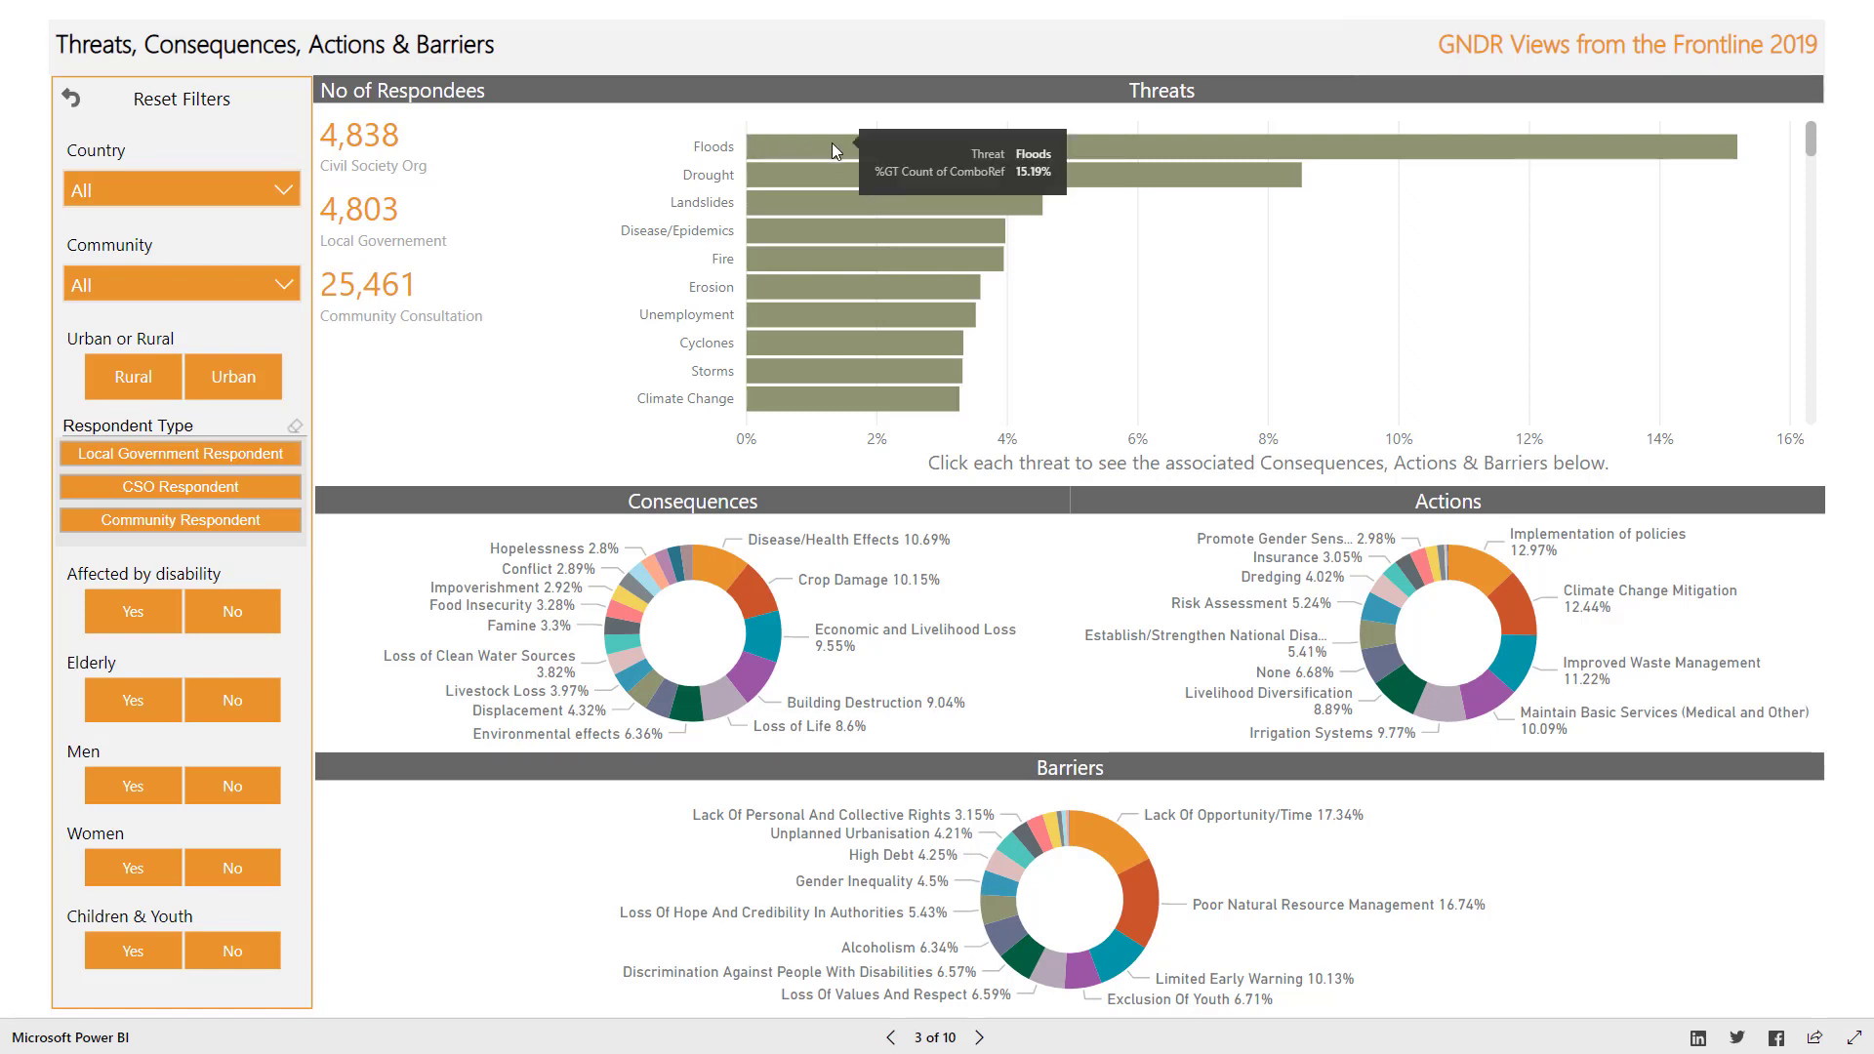
pyautogui.click(832, 146)
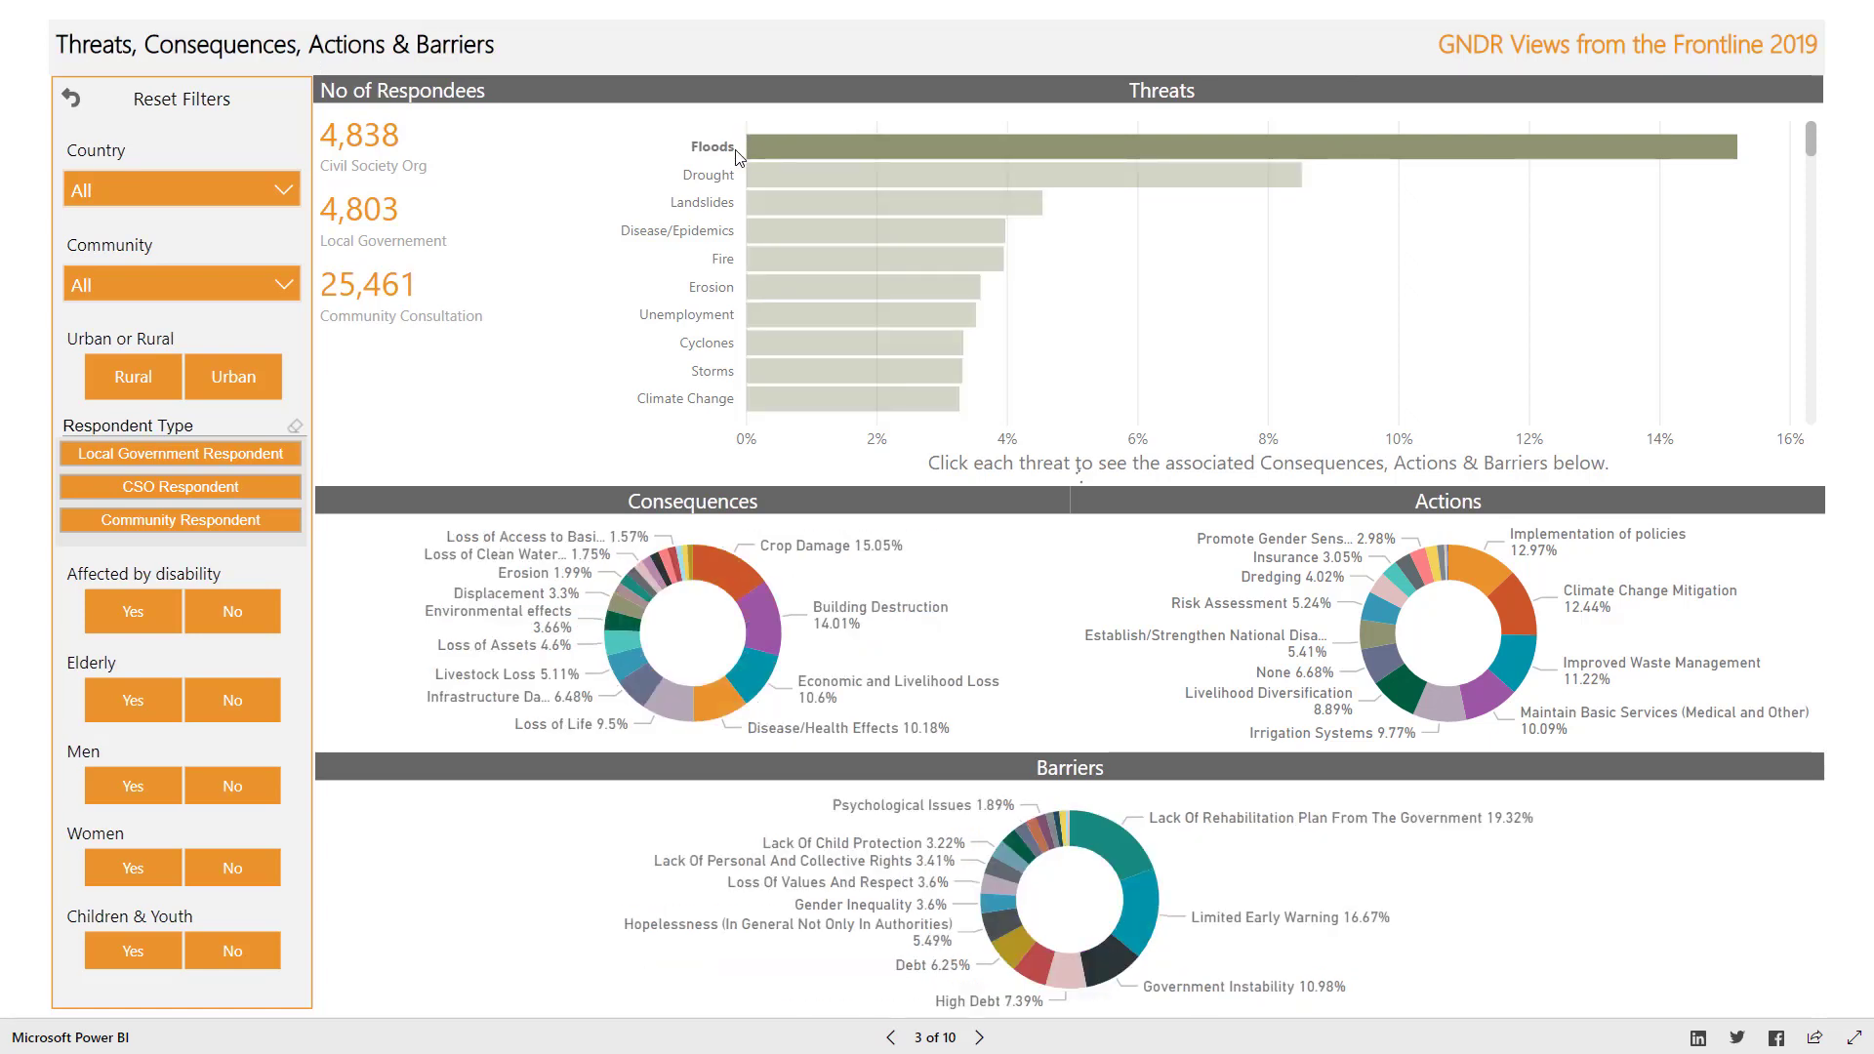
pyautogui.click(759, 179)
pyautogui.click(775, 196)
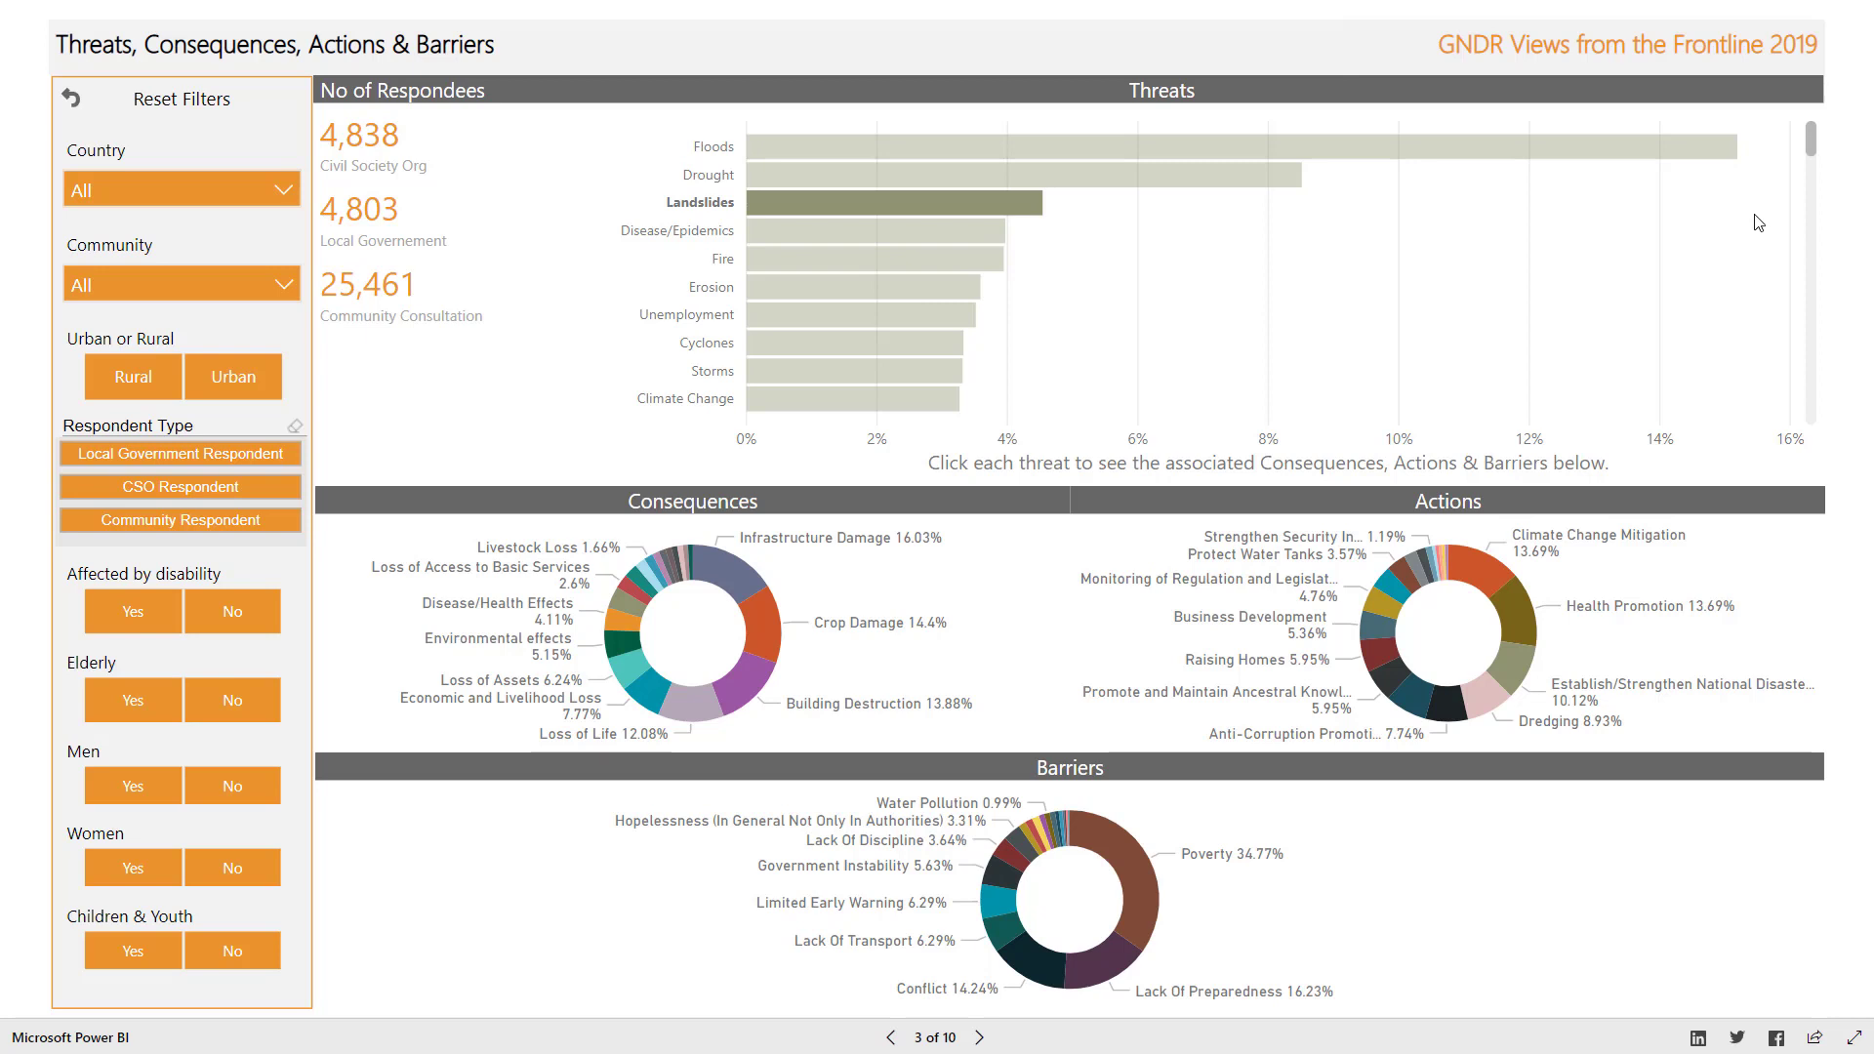
pyautogui.moveTo(1808, 148); pyautogui.dragTo(1803, 266)
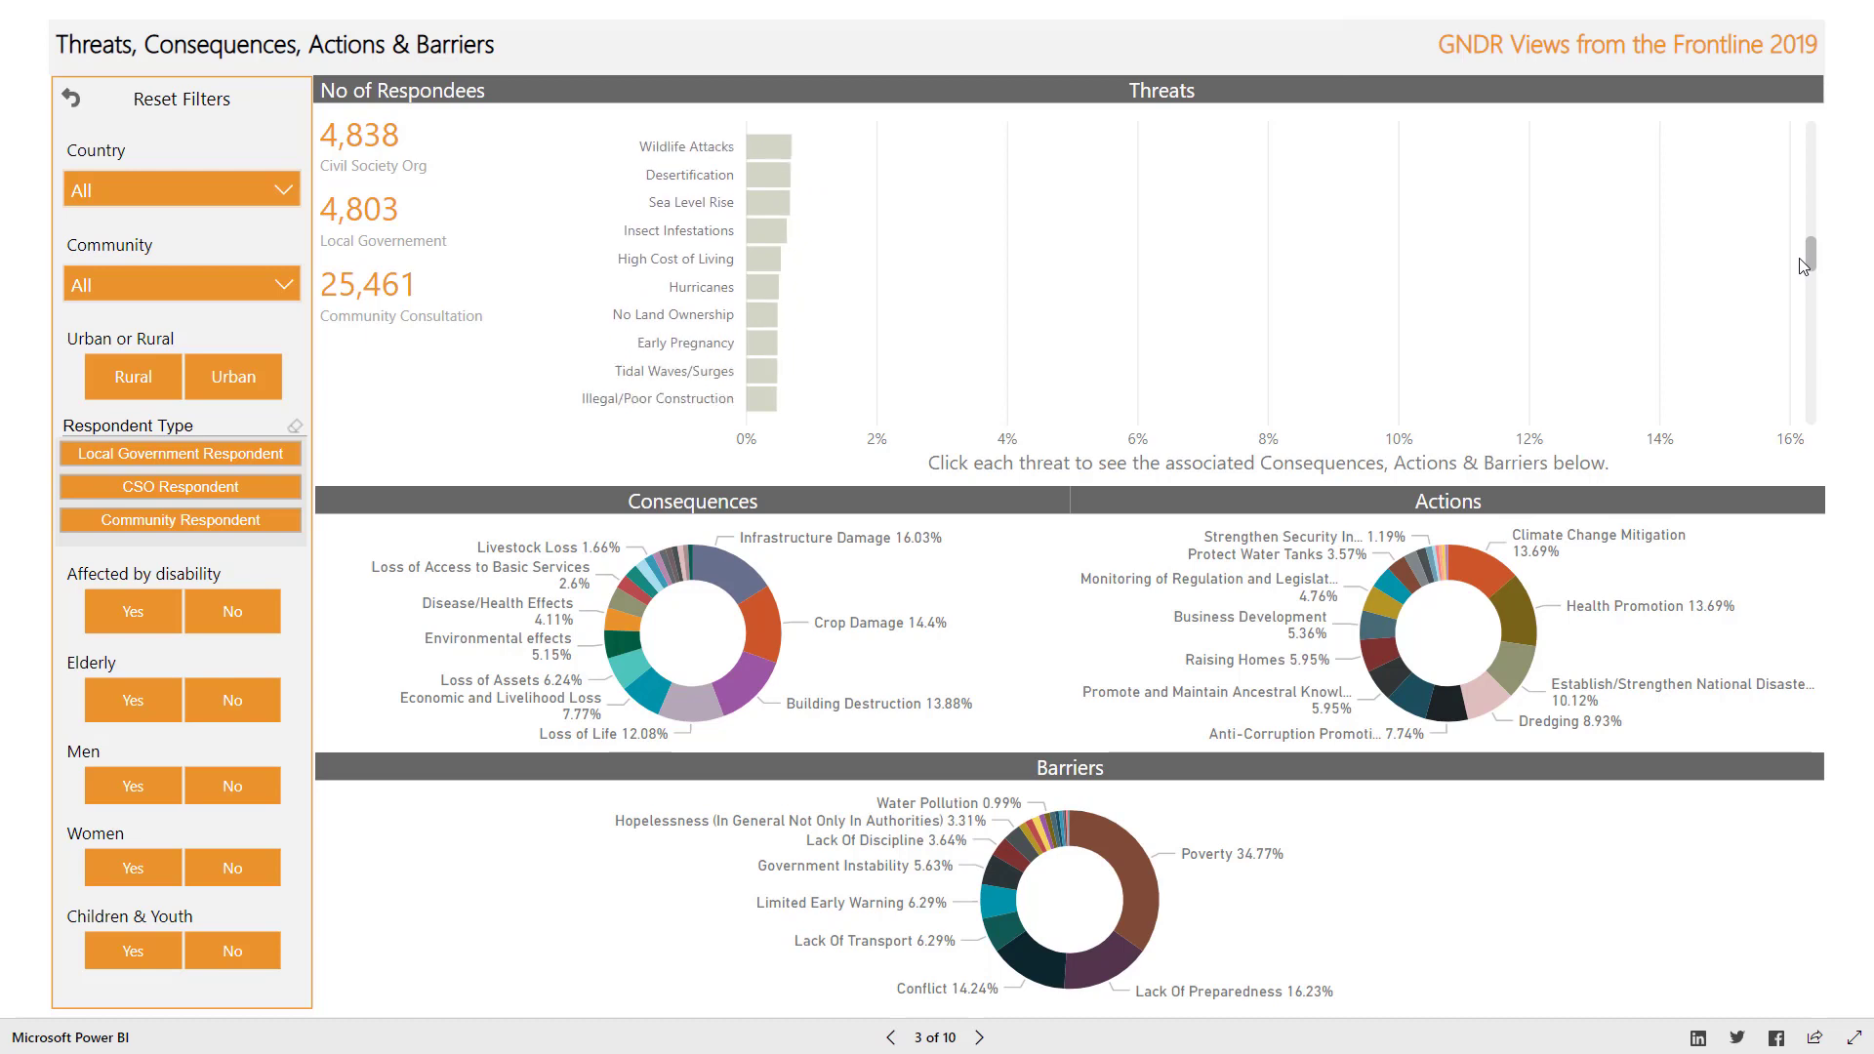
pyautogui.click(768, 203)
pyautogui.moveTo(1811, 259); pyautogui.dragTo(1823, 136)
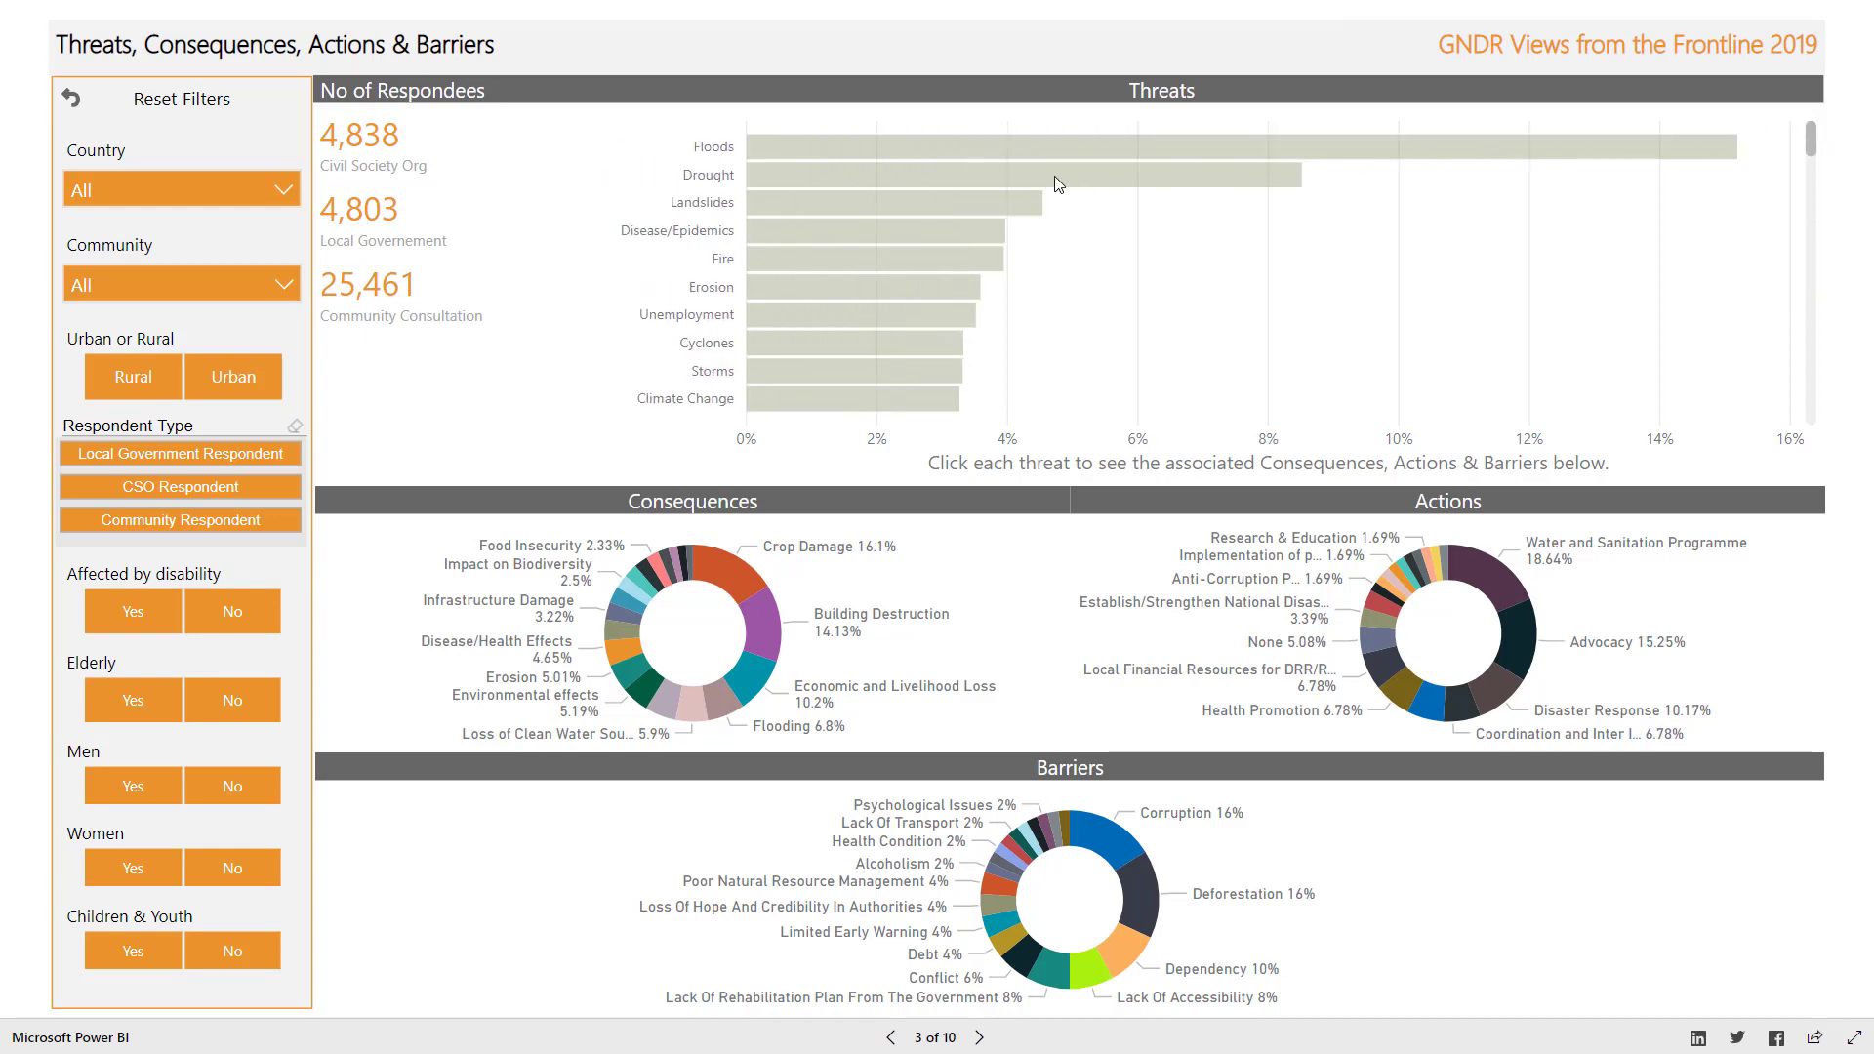
pyautogui.click(913, 147)
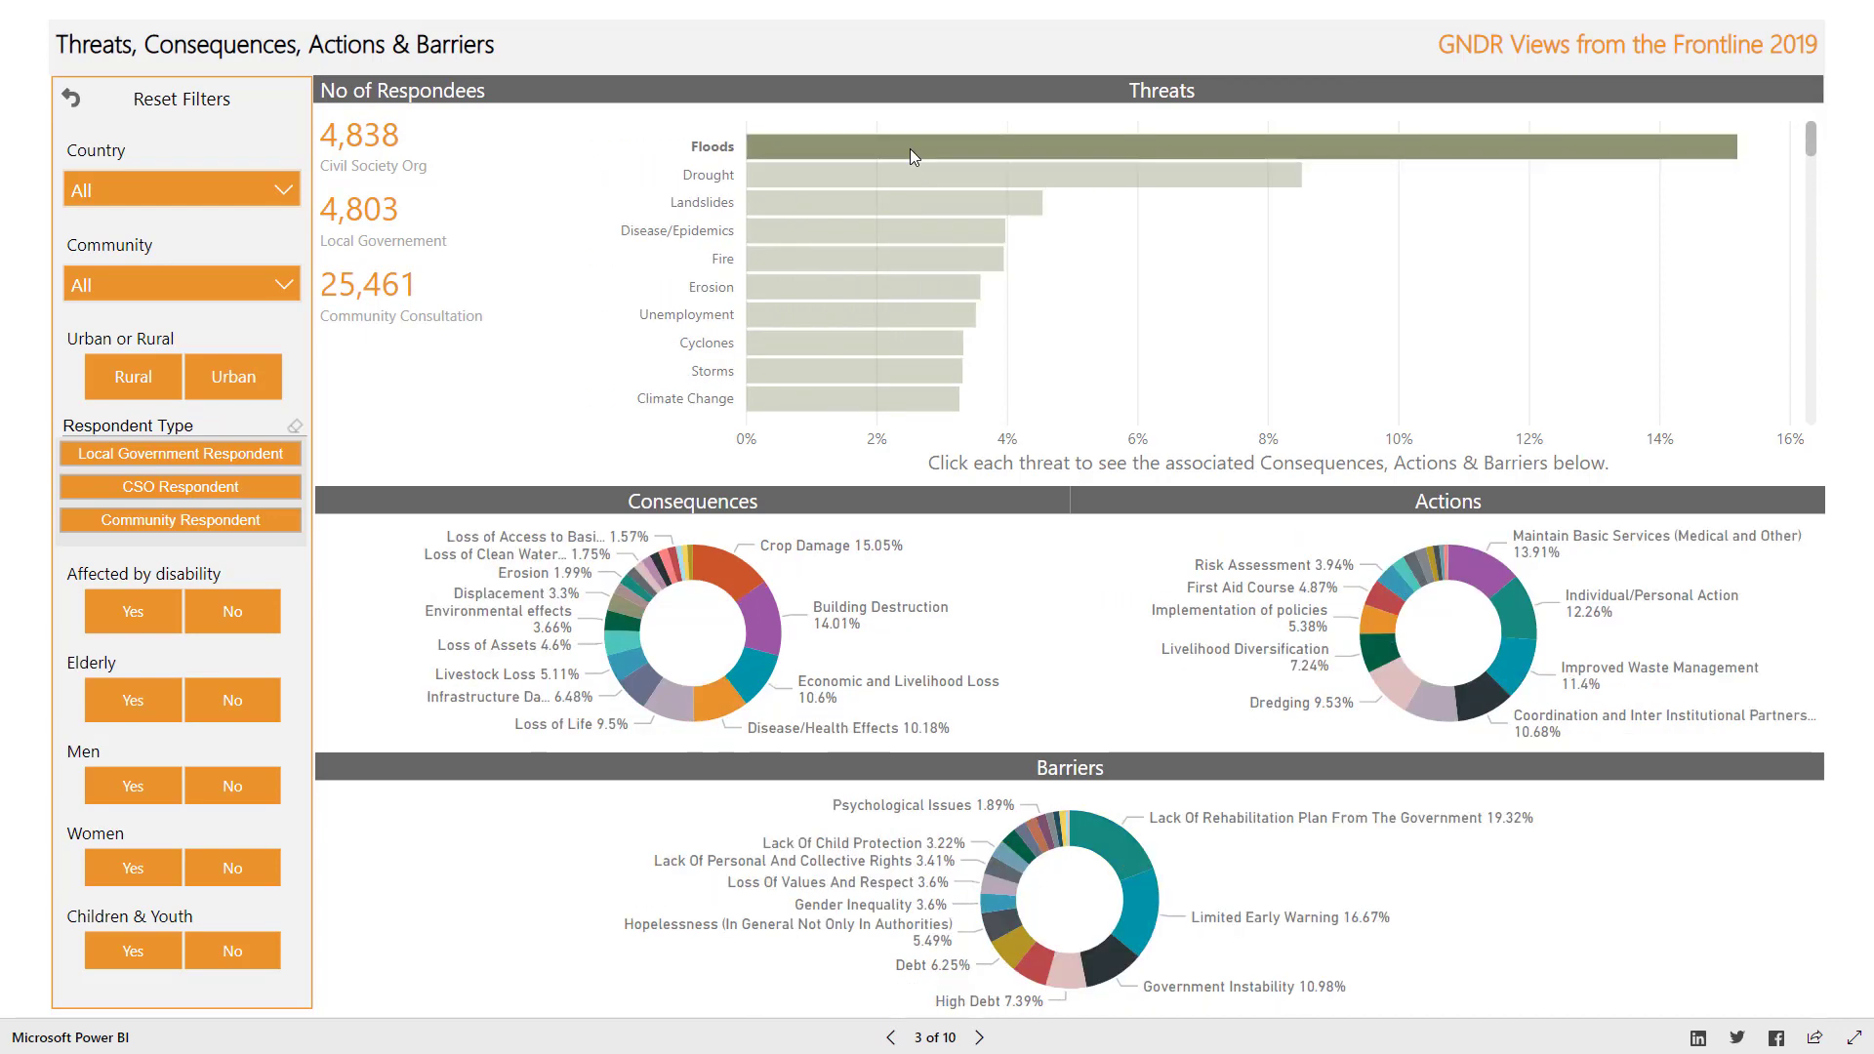
pyautogui.click(910, 148)
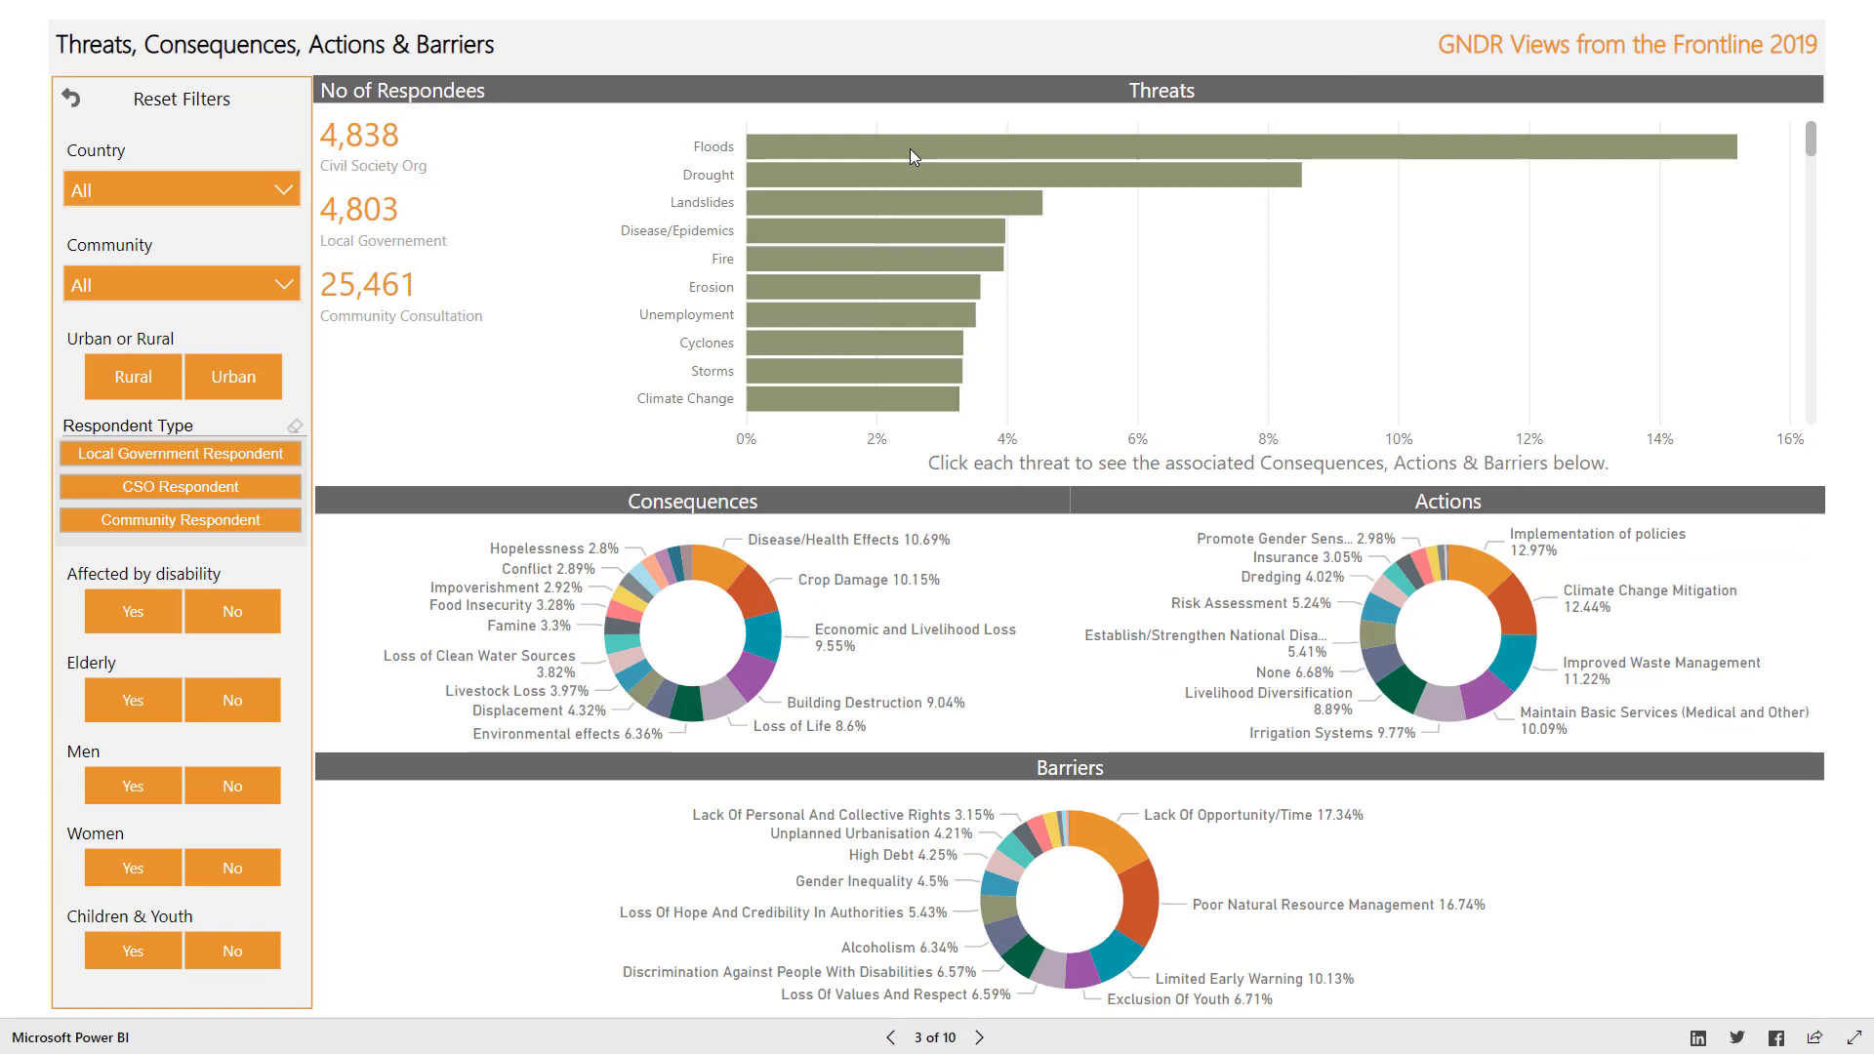
pyautogui.moveTo(908, 148)
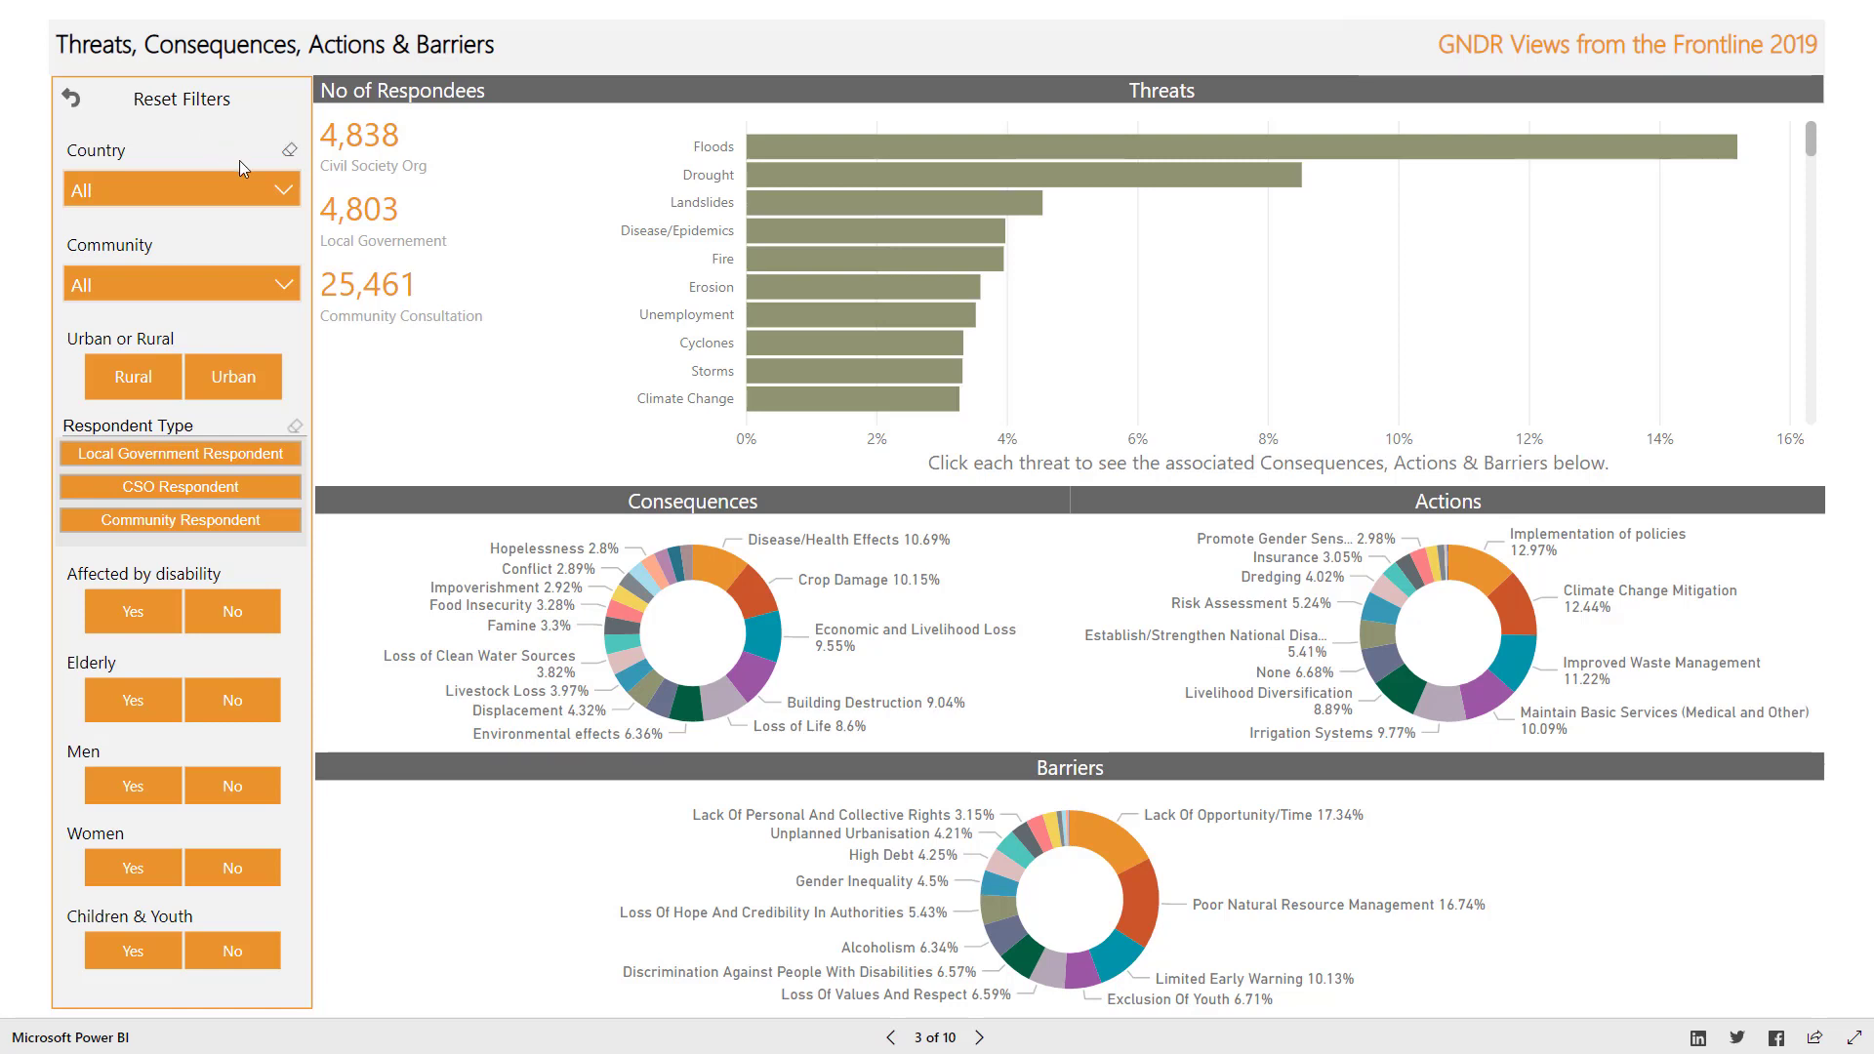
pyautogui.click(292, 195)
pyautogui.click(141, 223)
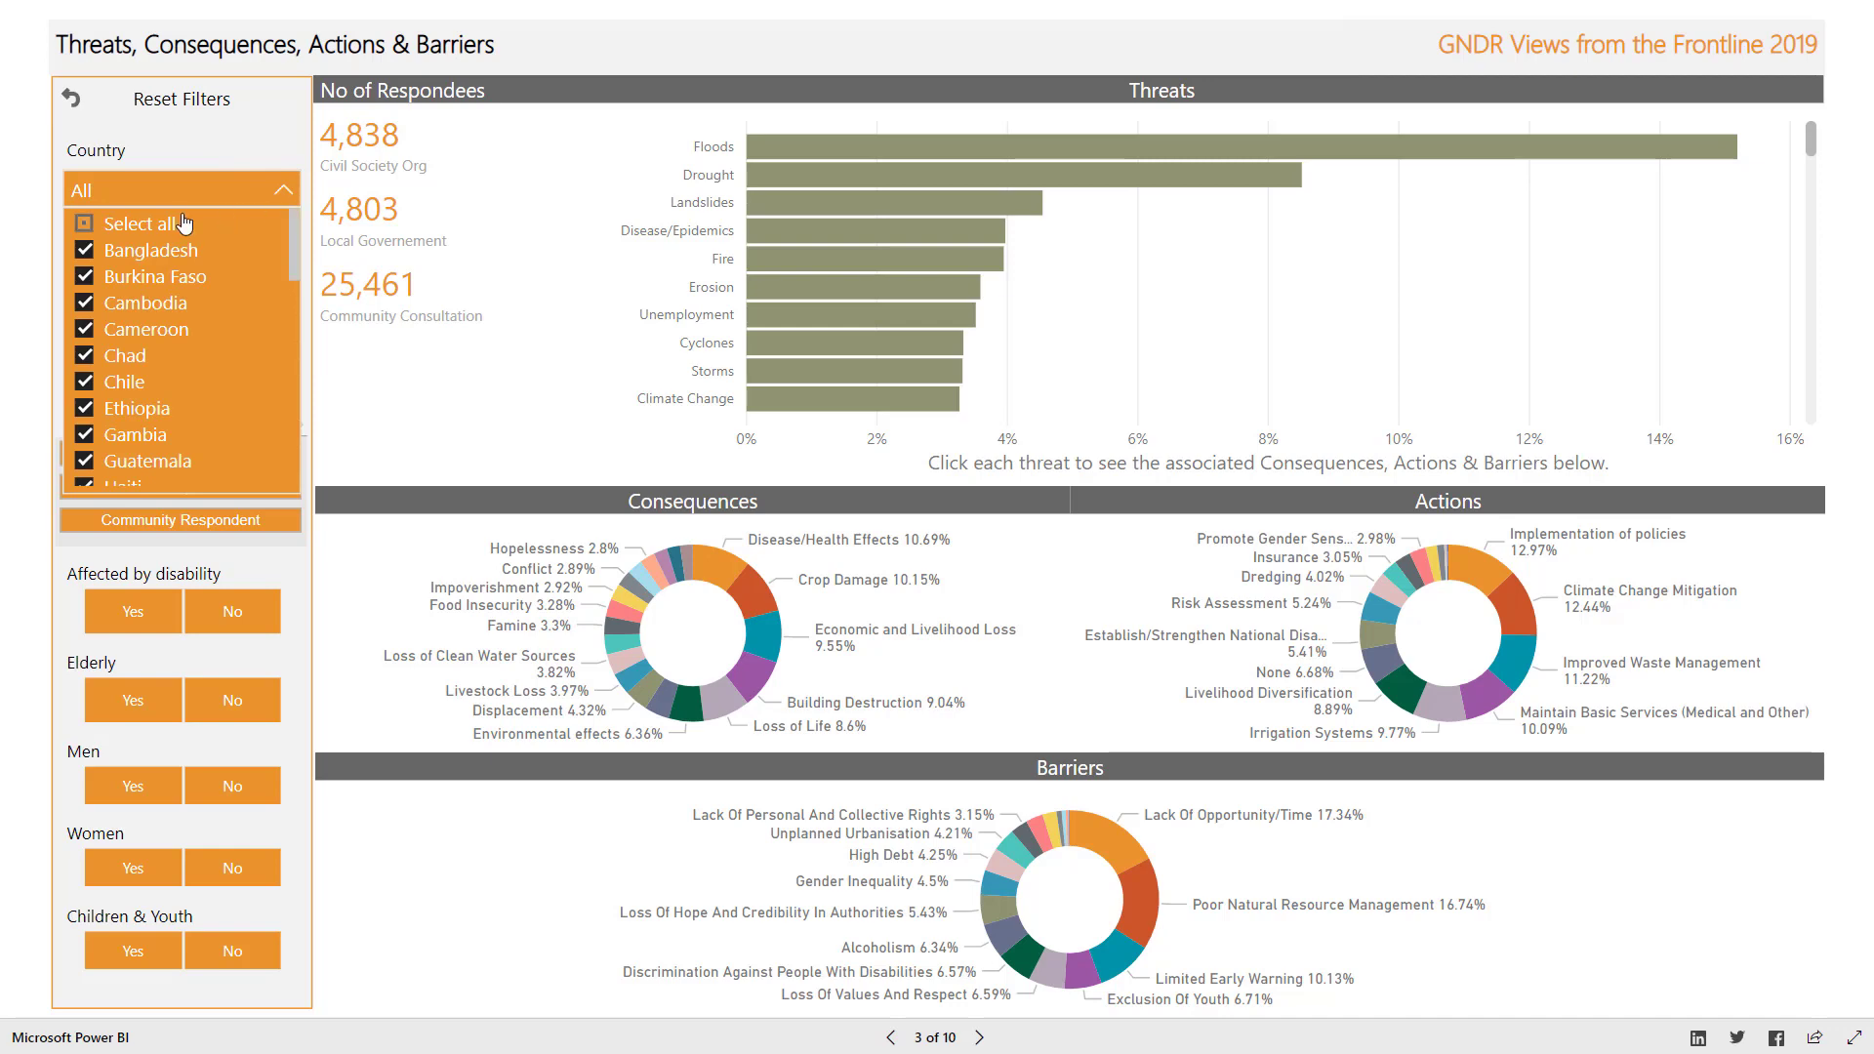
pyautogui.click(167, 225)
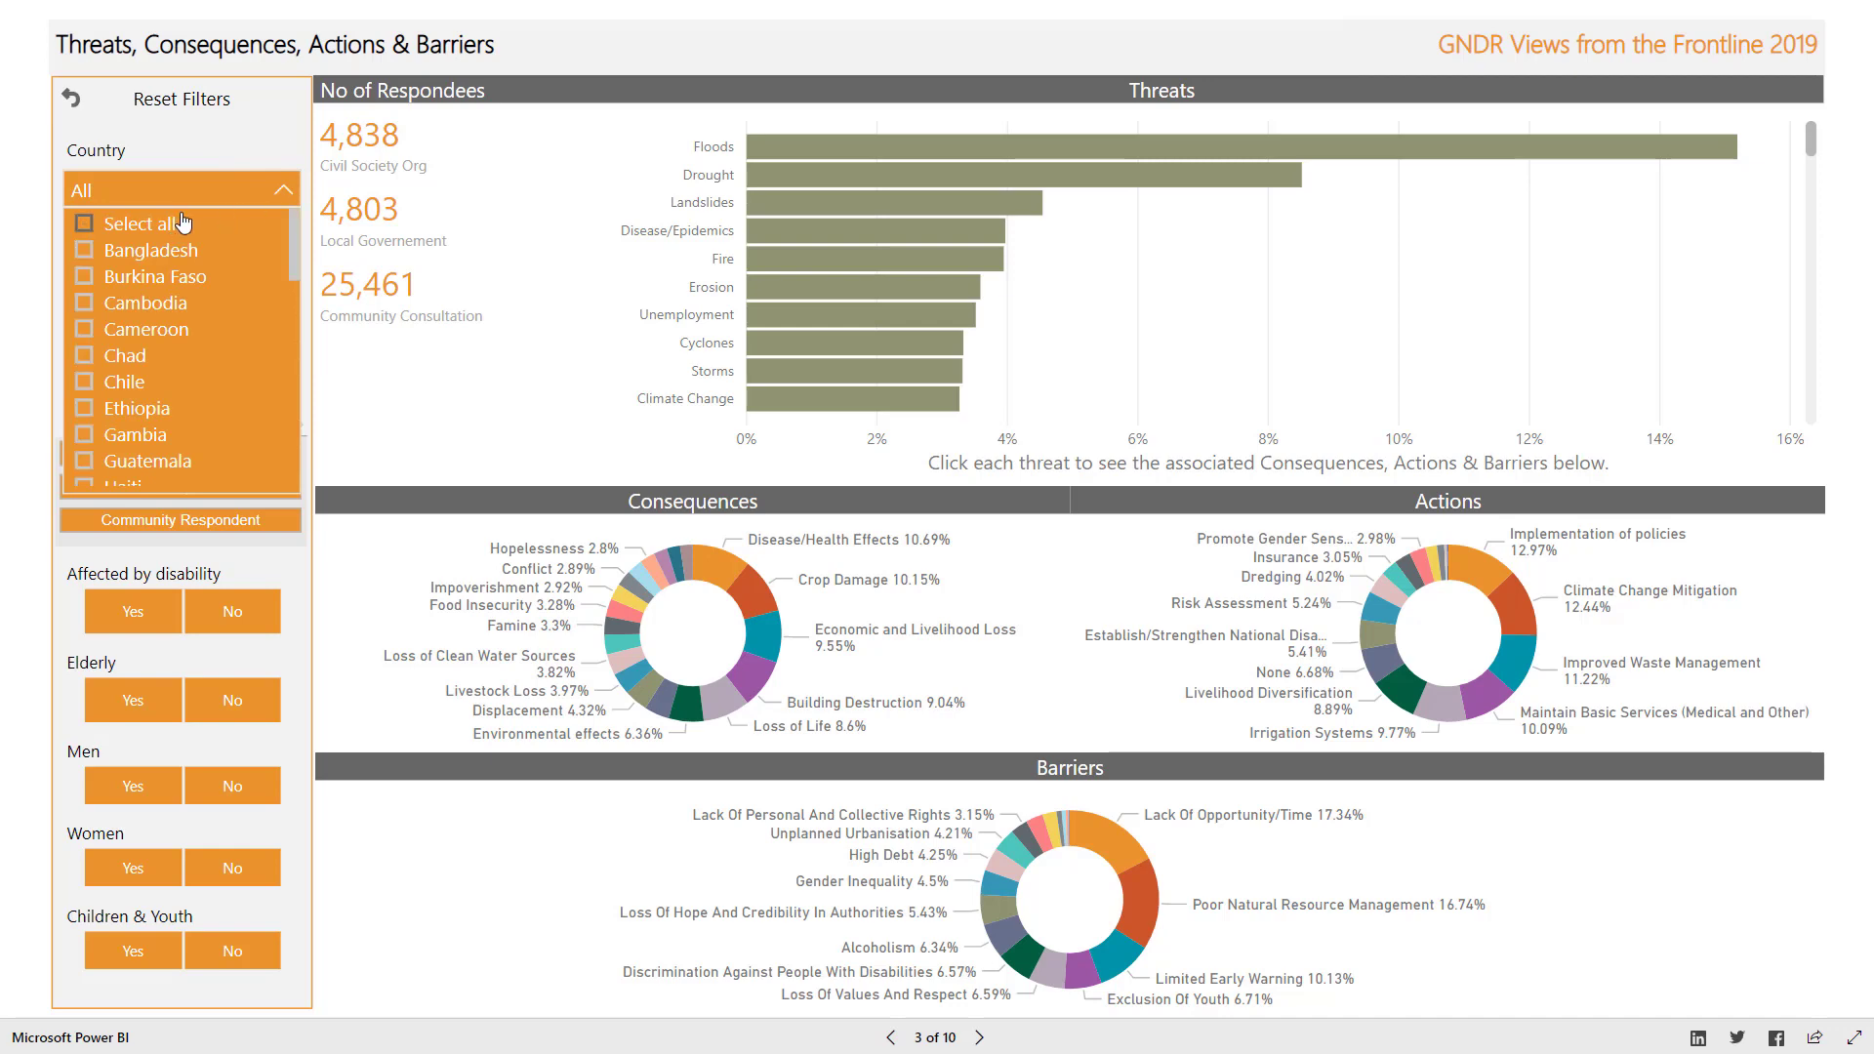
pyautogui.click(139, 308)
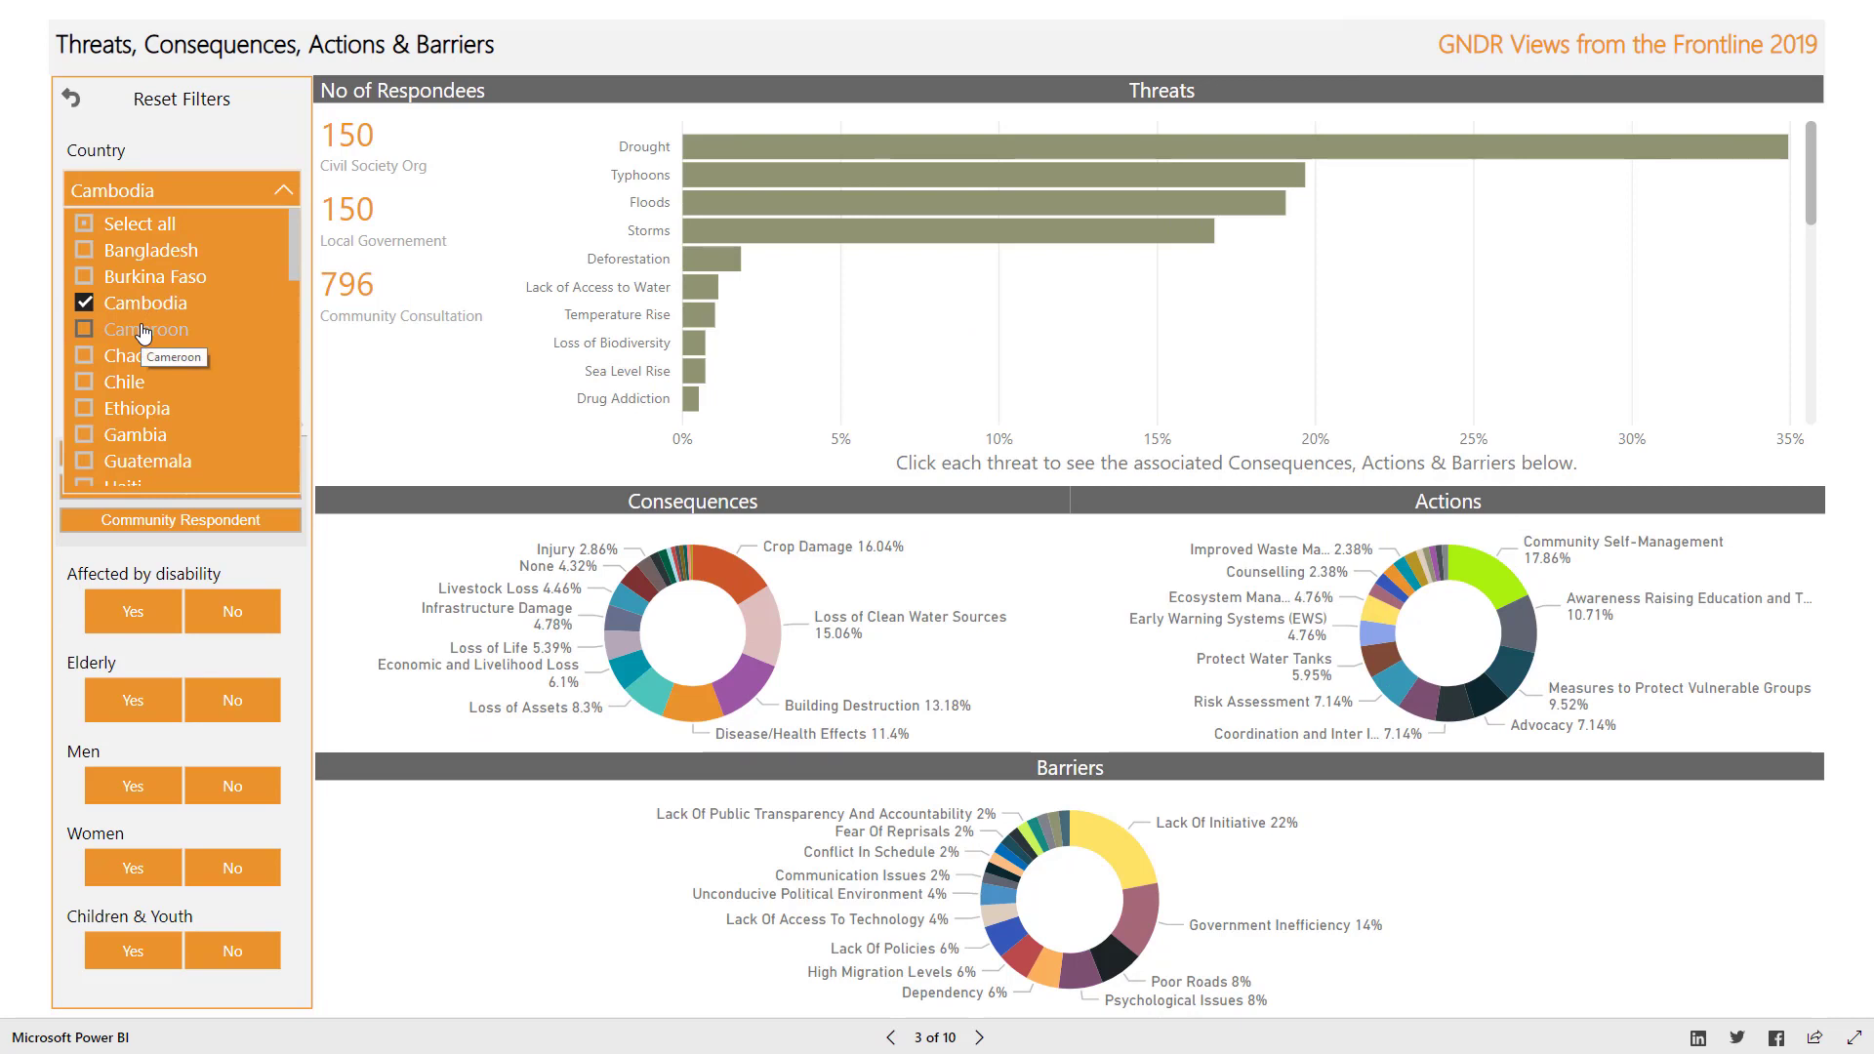
pyautogui.click(144, 334)
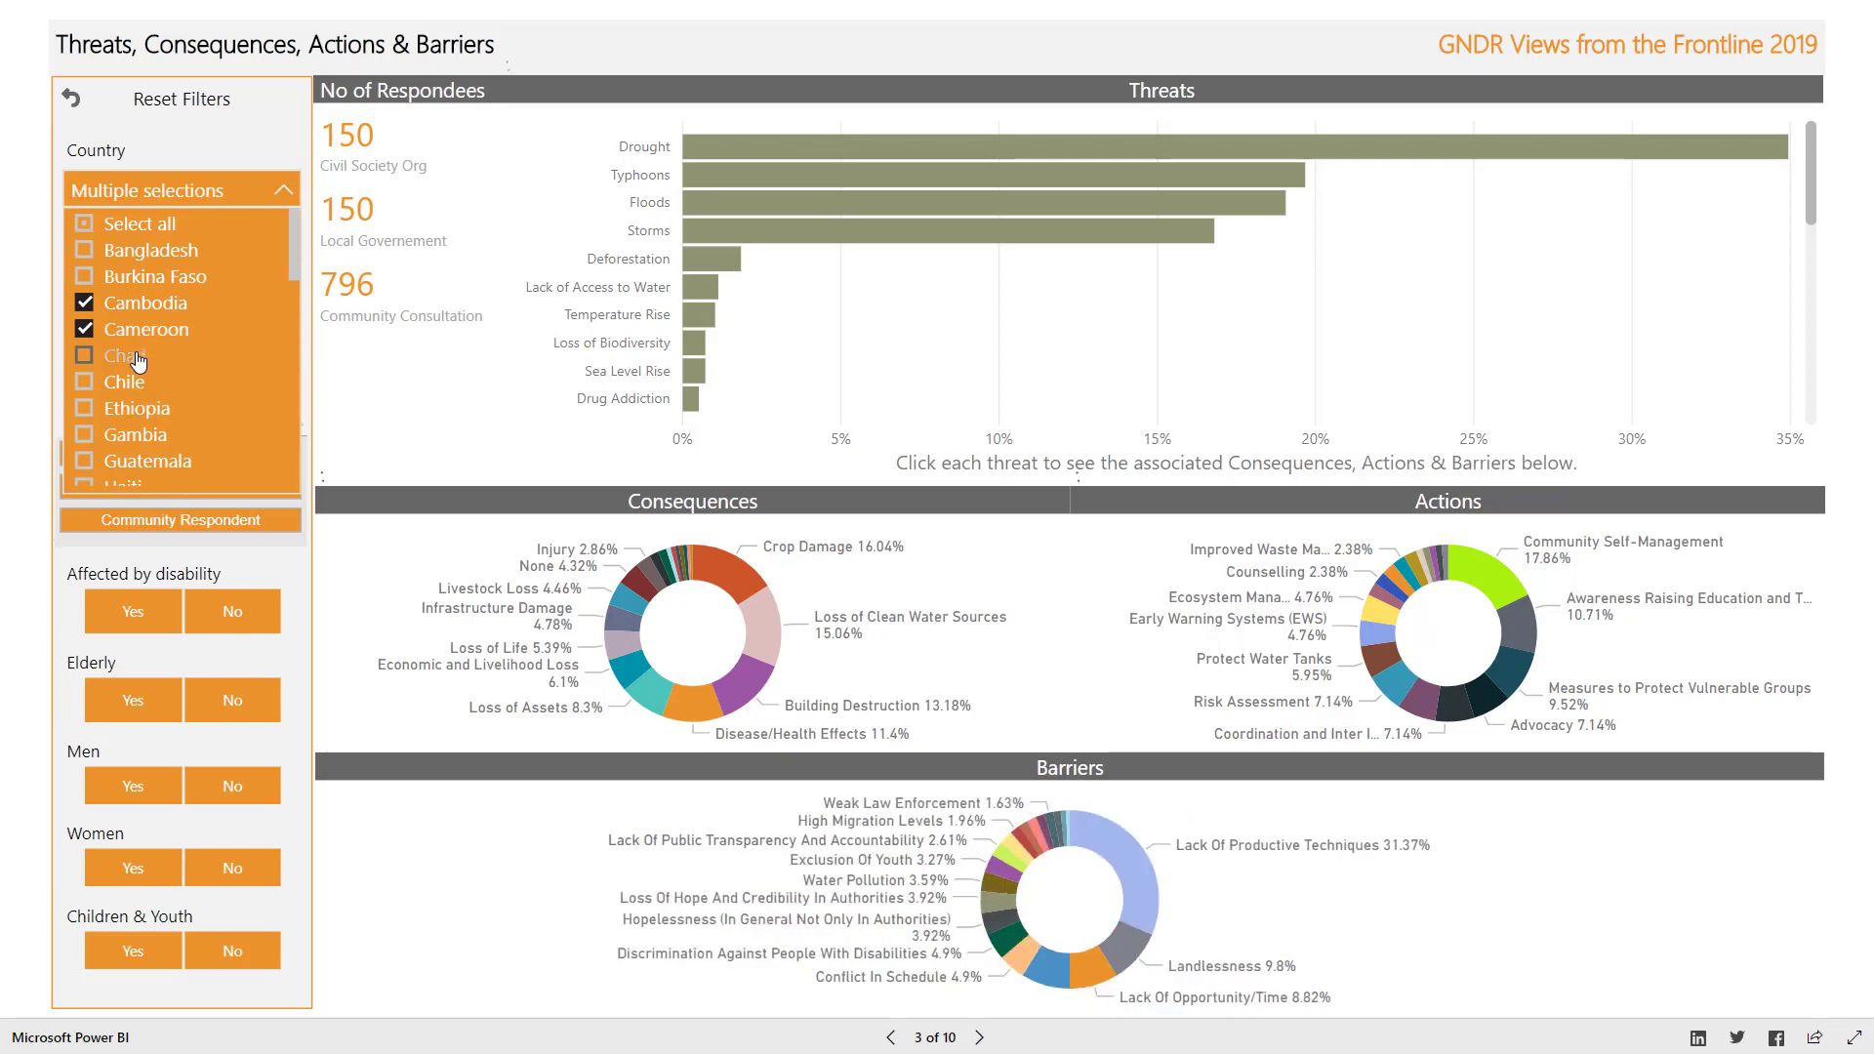
pyautogui.click(138, 359)
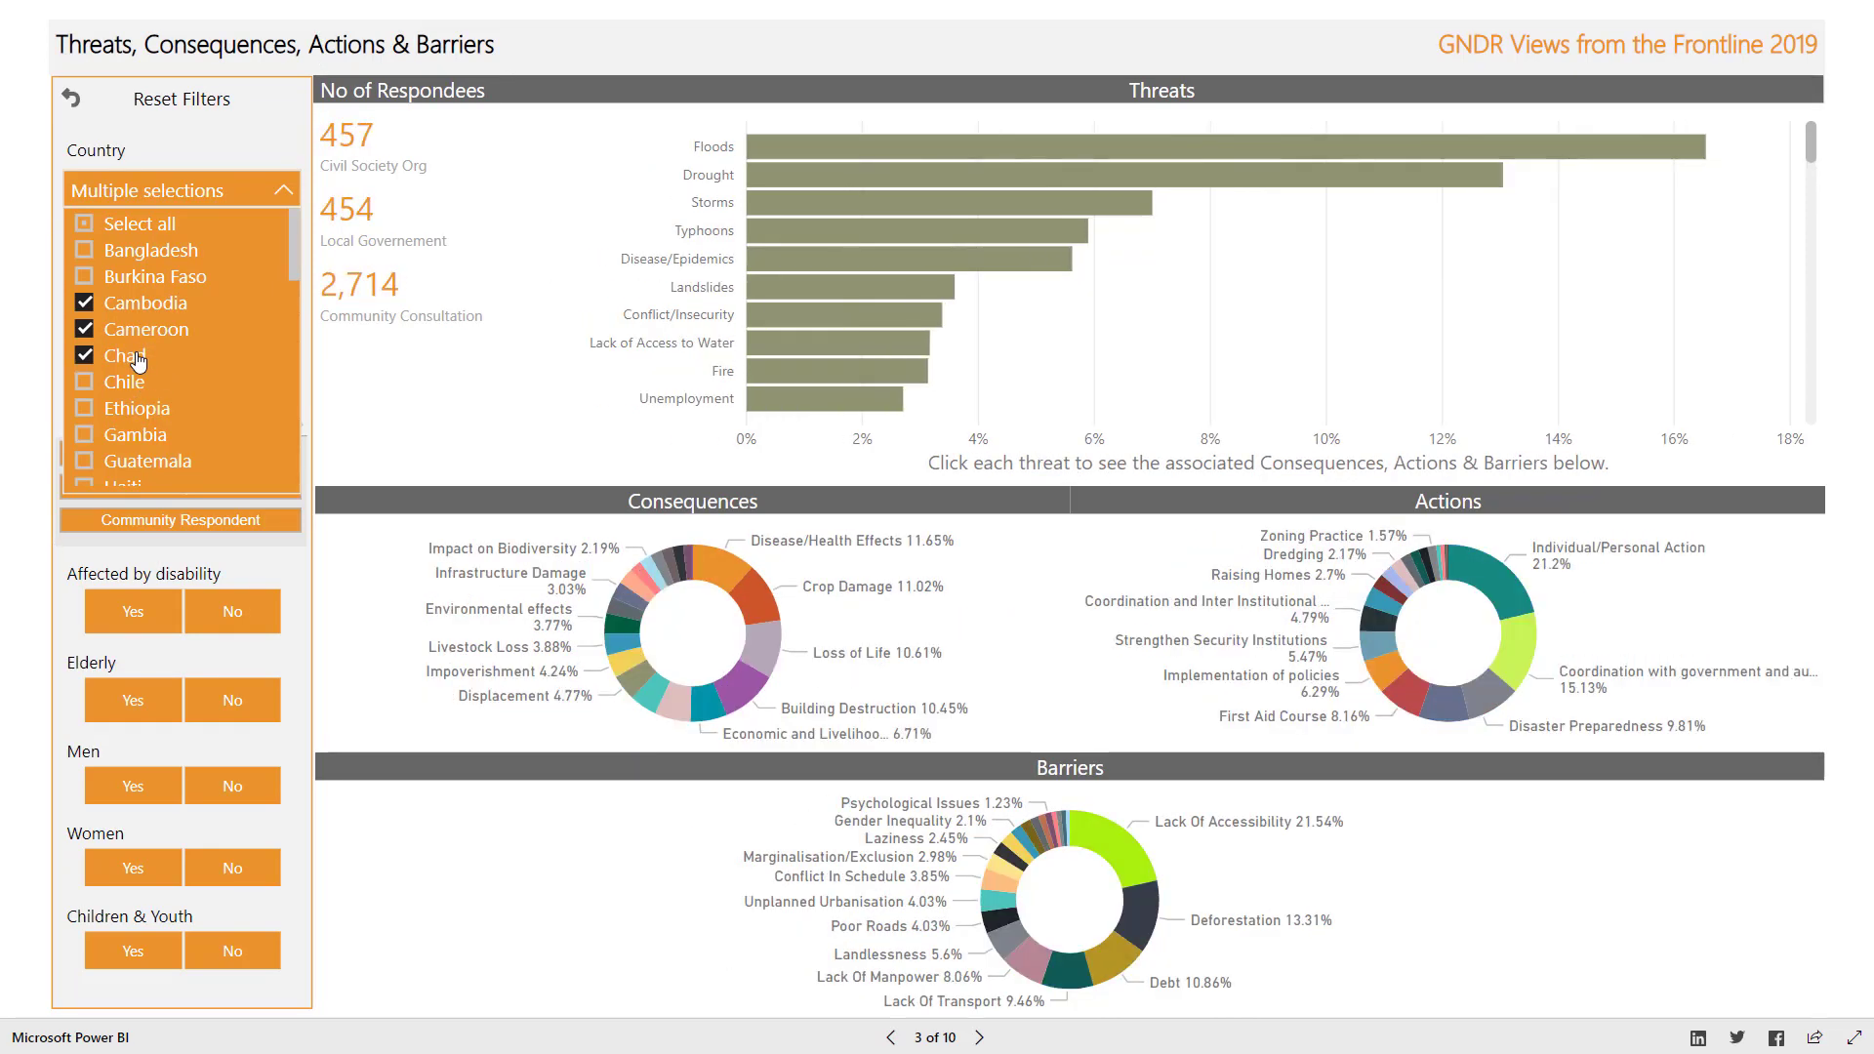
pyautogui.moveTo(296, 249); pyautogui.dragTo(288, 301)
pyautogui.scroll(-3, 196, 341)
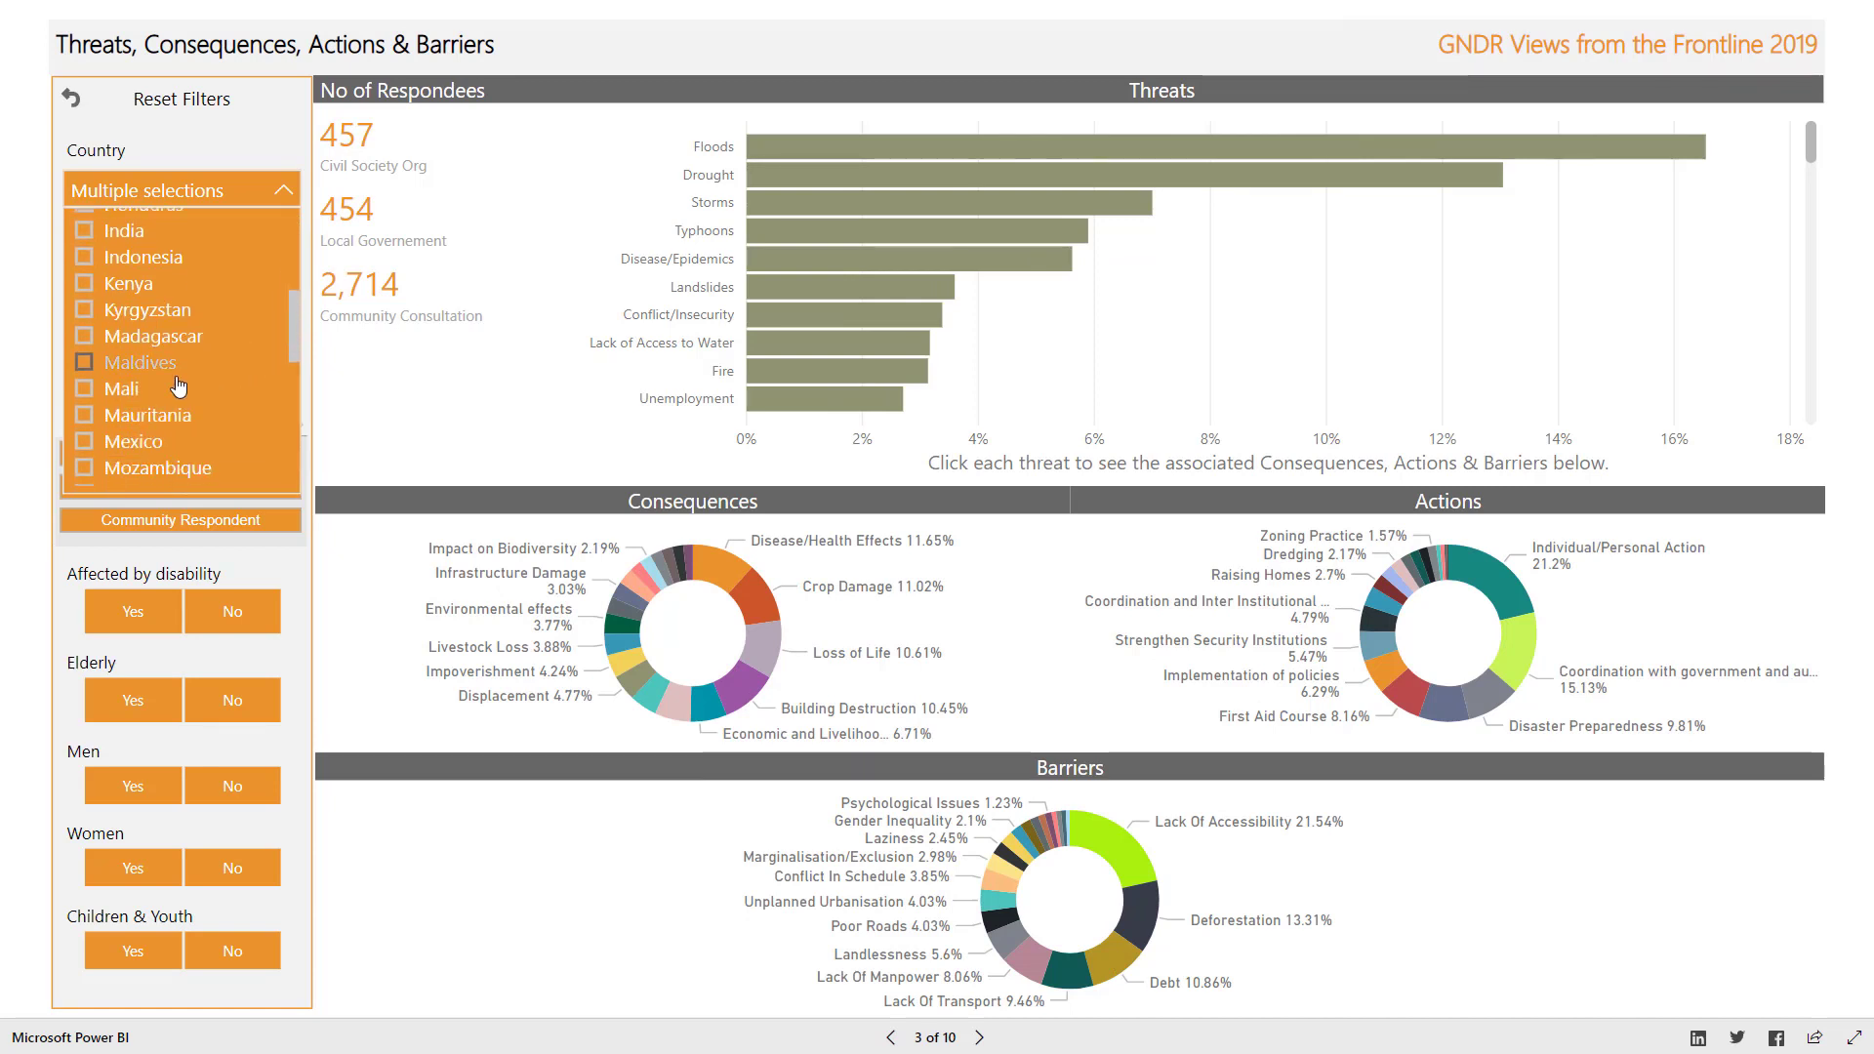
pyautogui.click(151, 417)
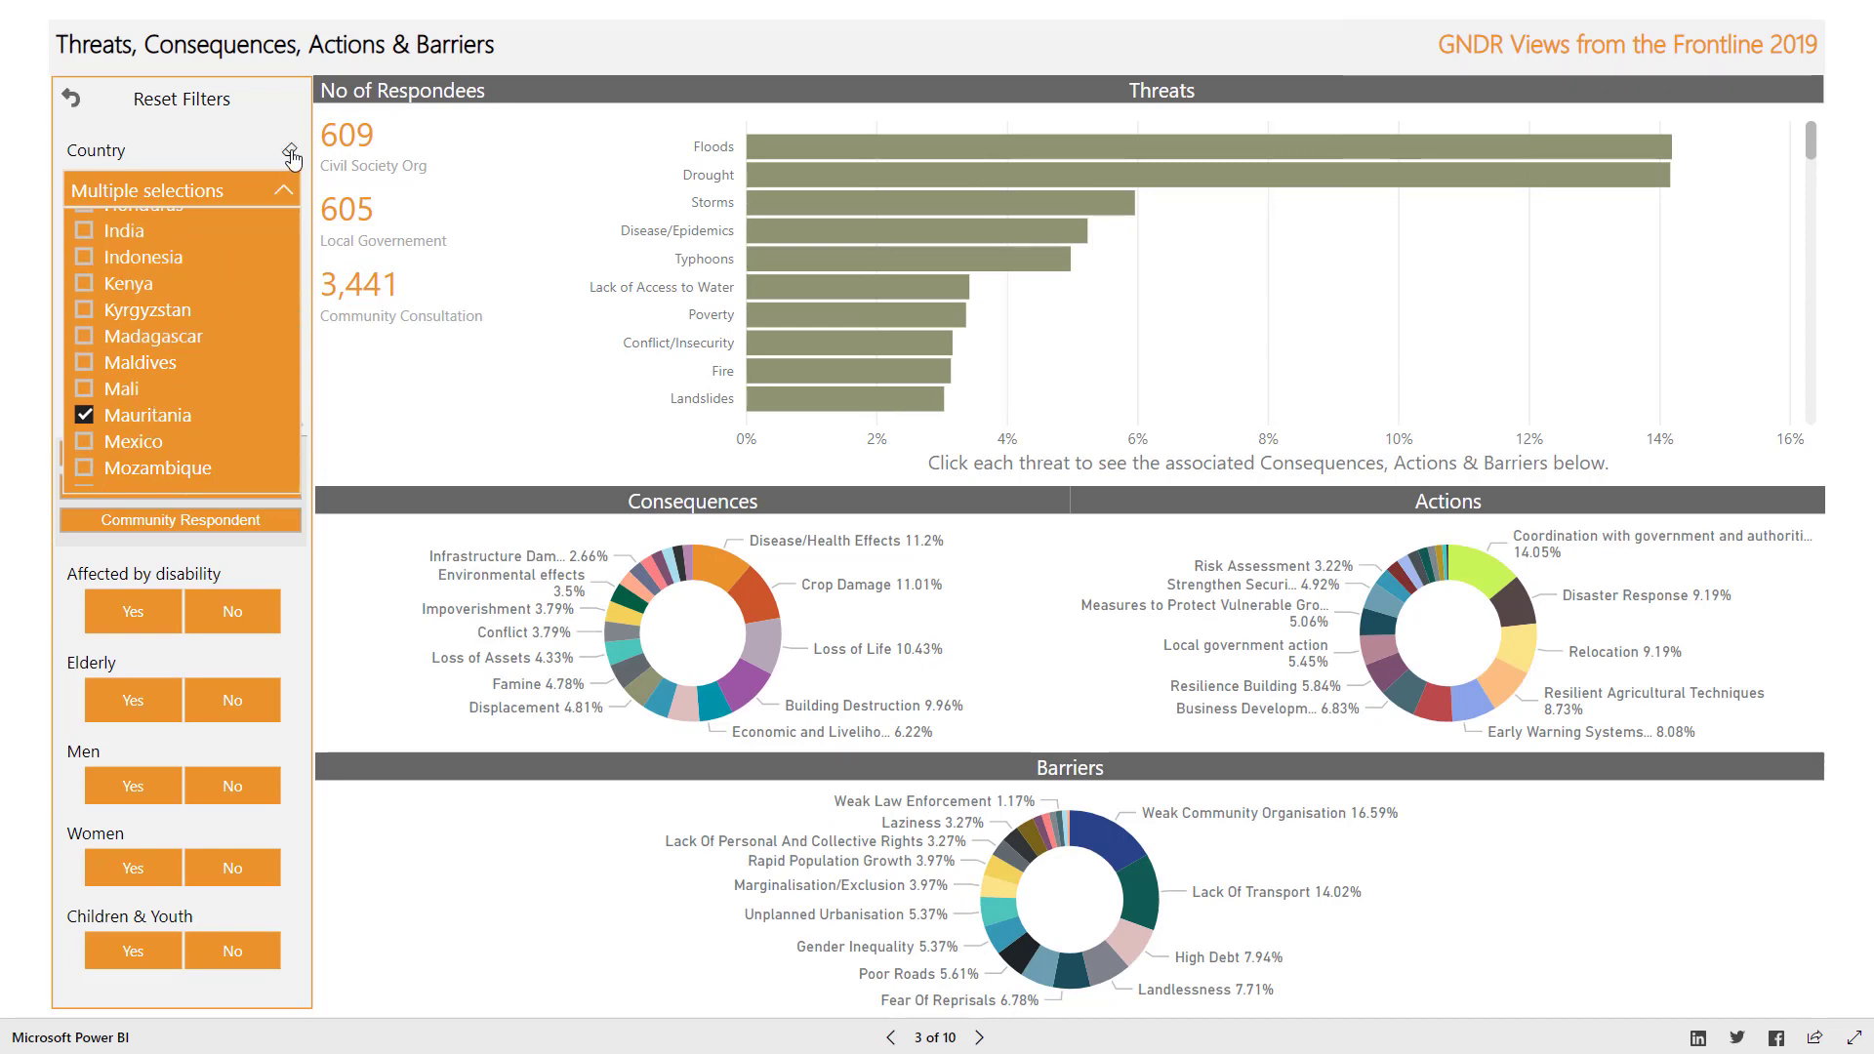
pyautogui.click(290, 153)
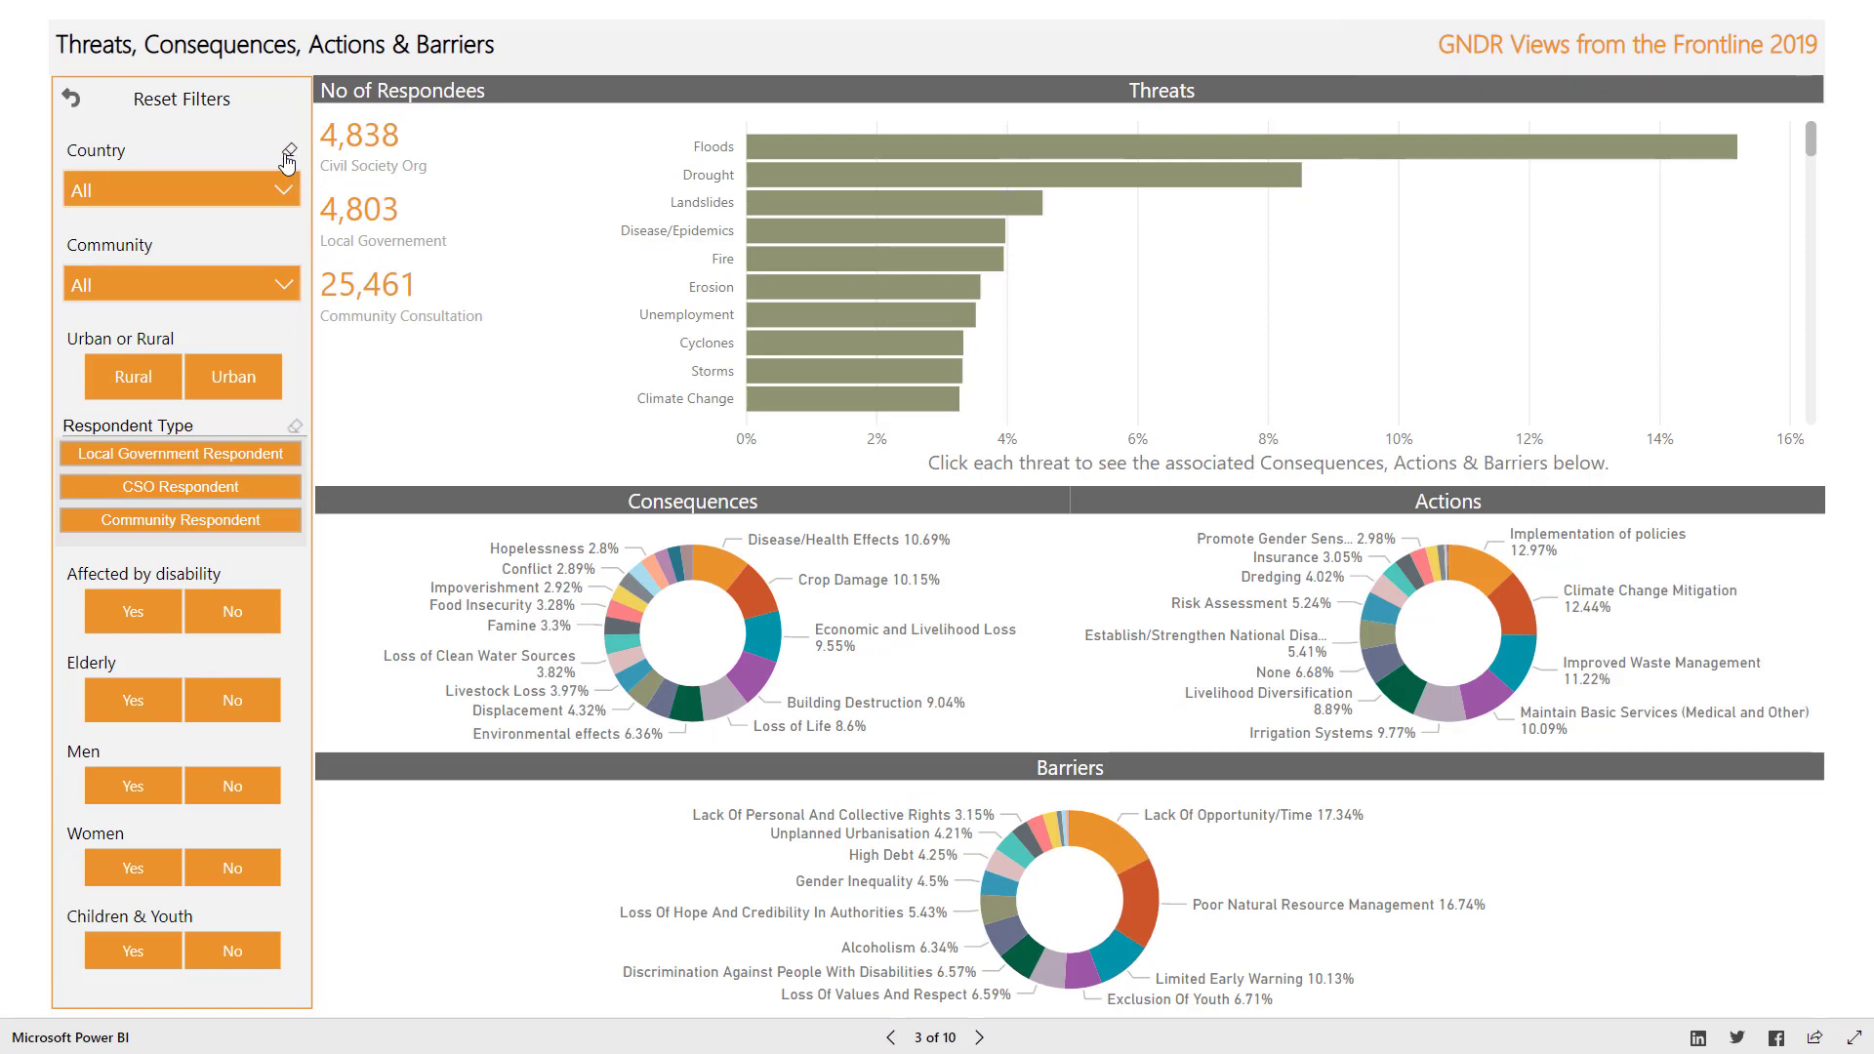
pyautogui.click(177, 283)
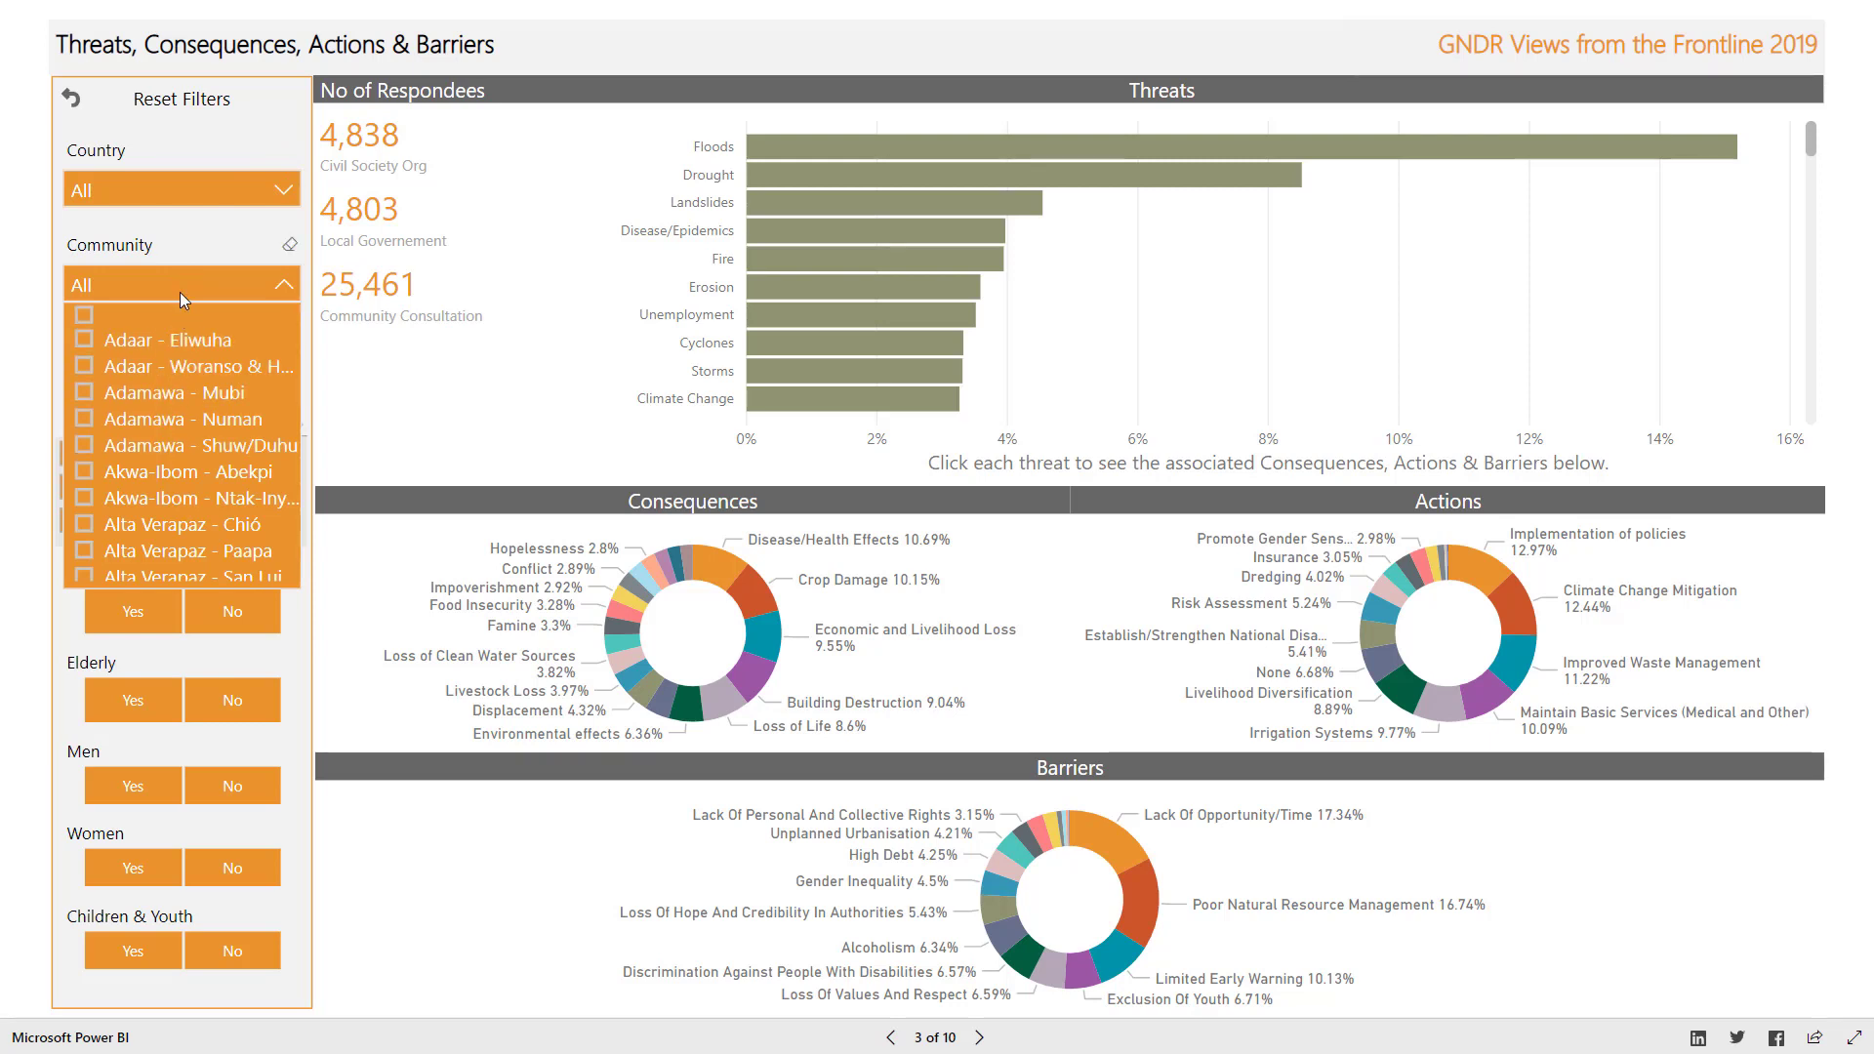
# - Tick and untick an Akwa-Ibom community, leaving Community at All, then filter to Rural respondents
pyautogui.click(176, 505)
pyautogui.click(177, 500)
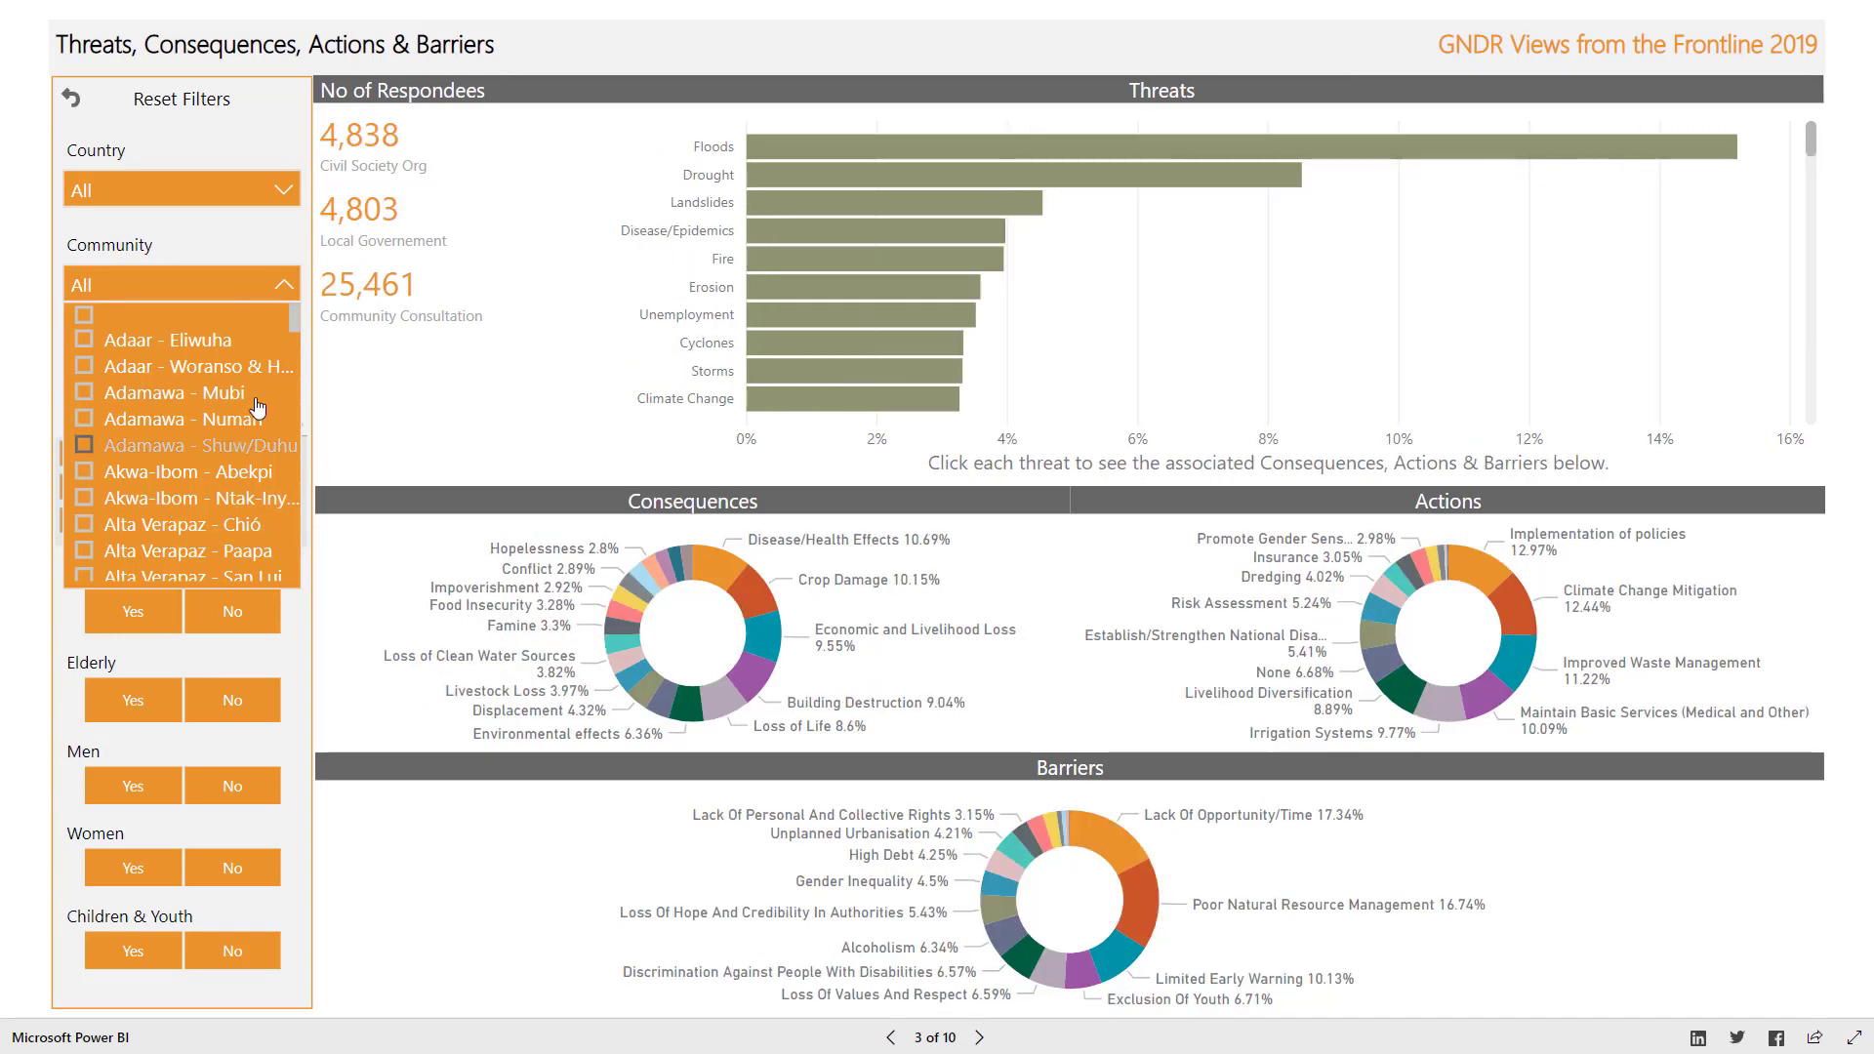
pyautogui.click(292, 252)
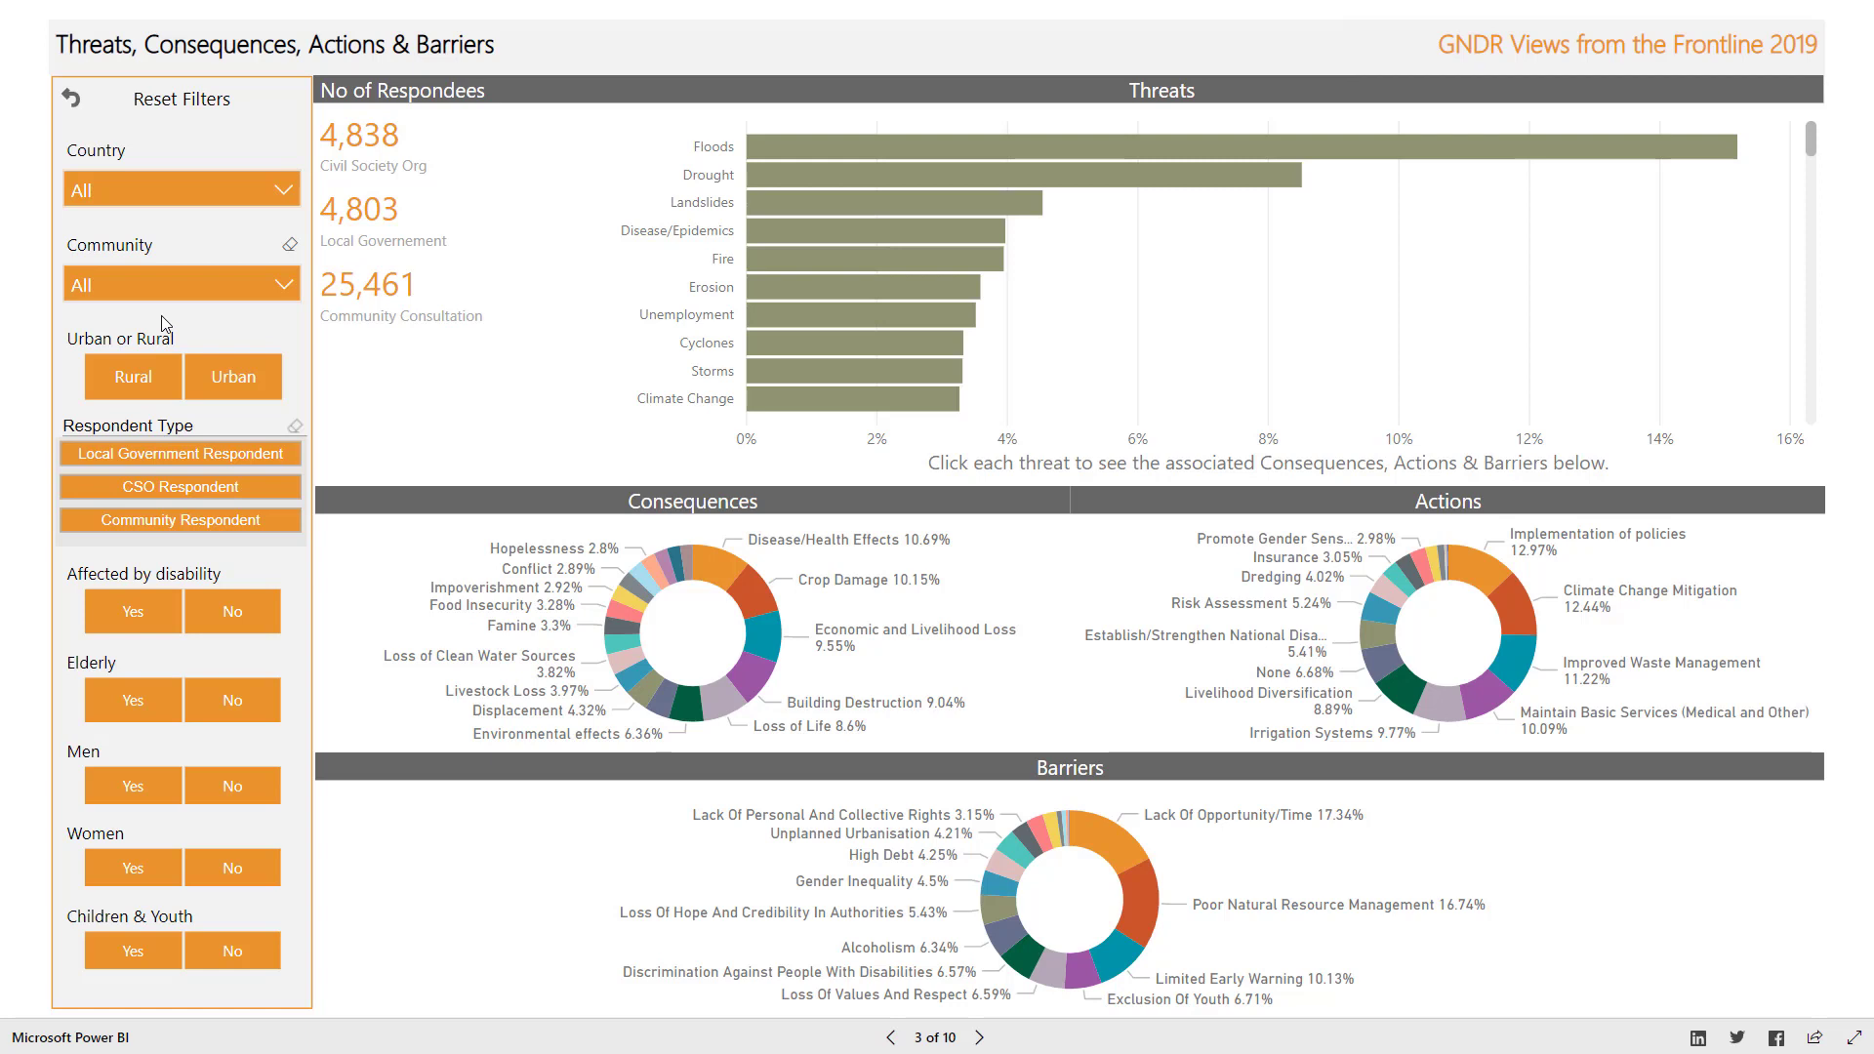
pyautogui.click(150, 377)
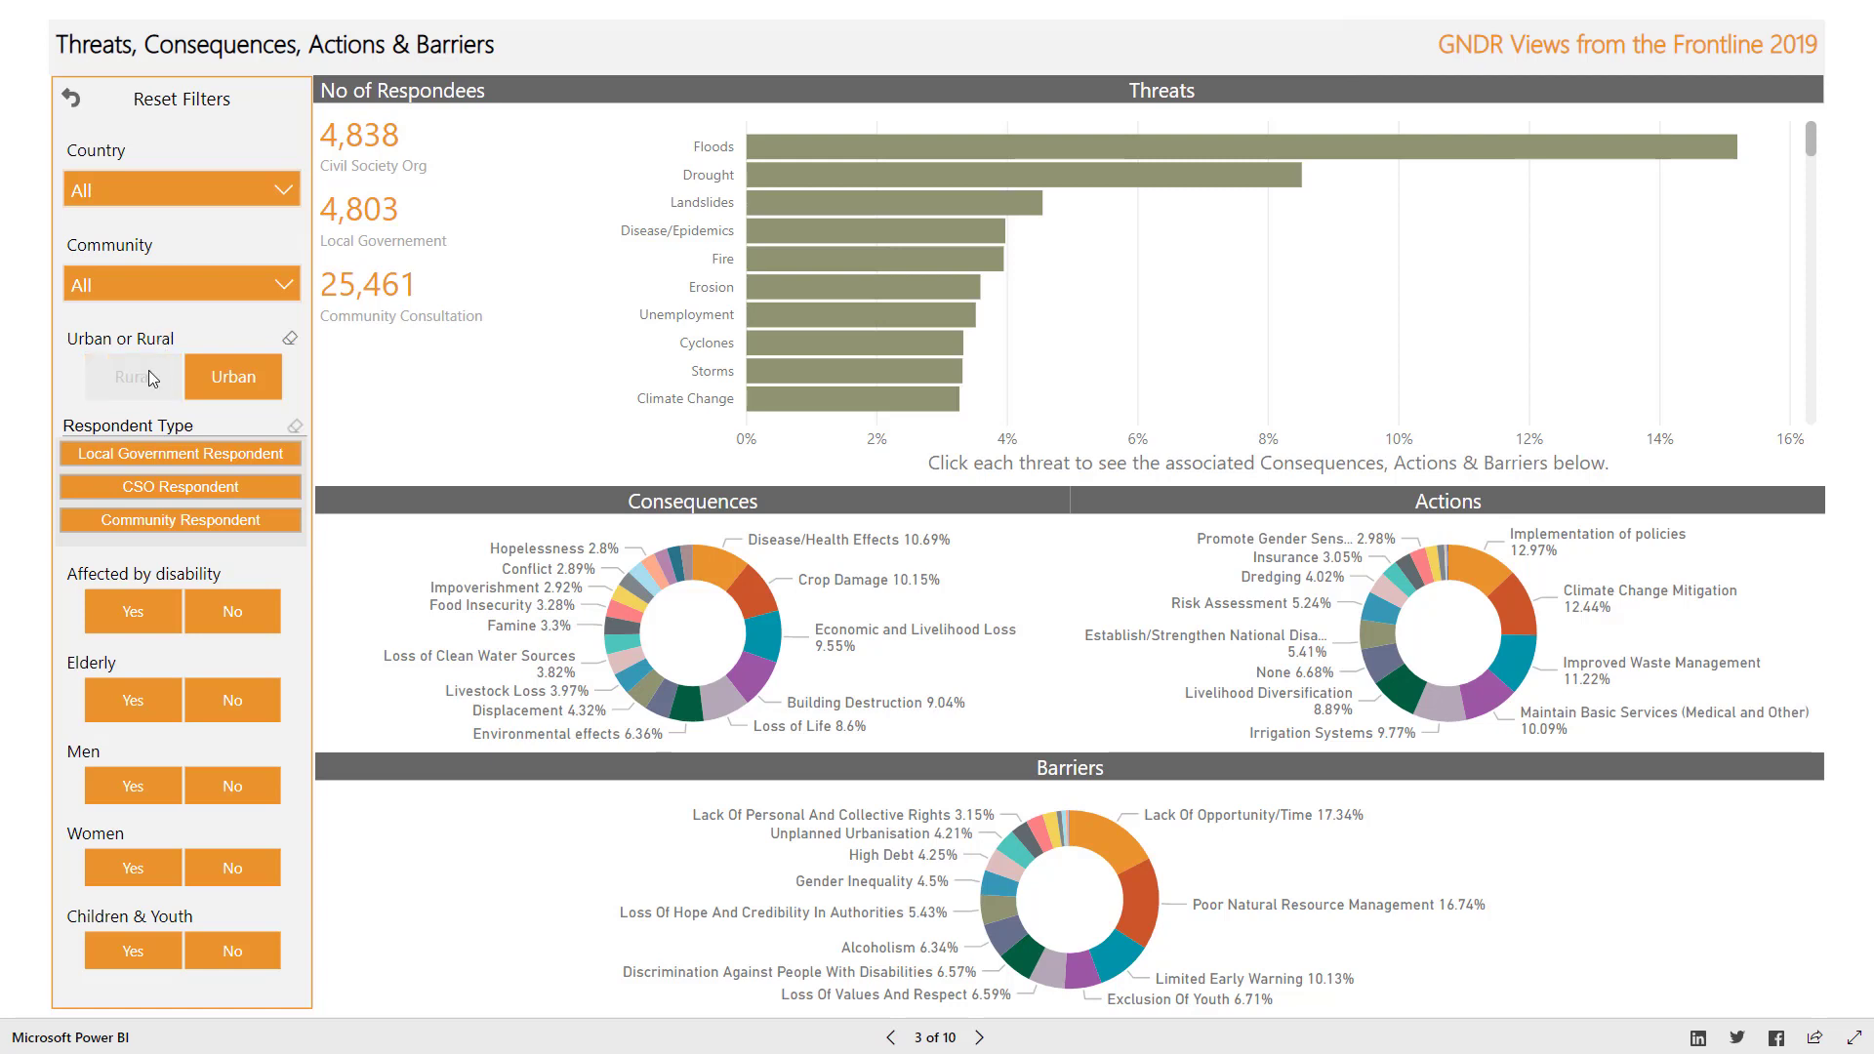
# - Try Urban, then Local Government, CSO and Community respondent filters, ending with all filters cleared
pyautogui.click(250, 388)
pyautogui.click(219, 382)
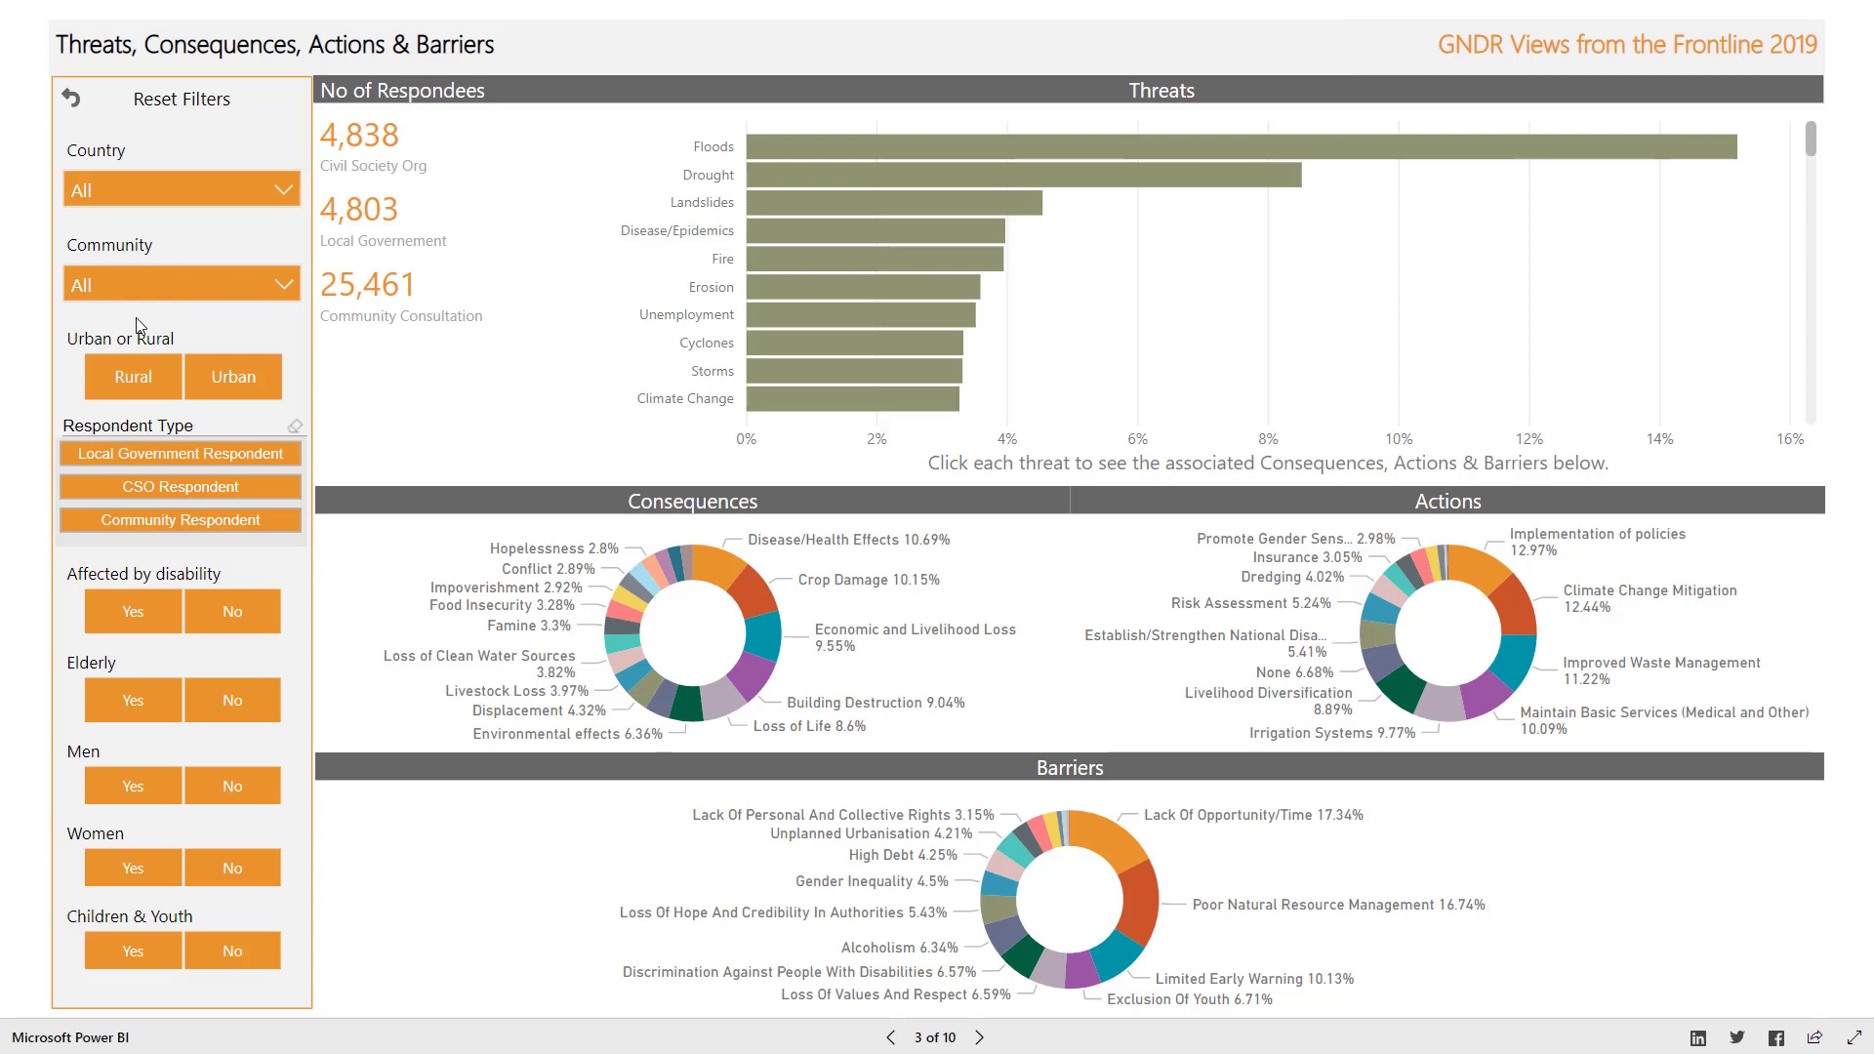
pyautogui.click(148, 456)
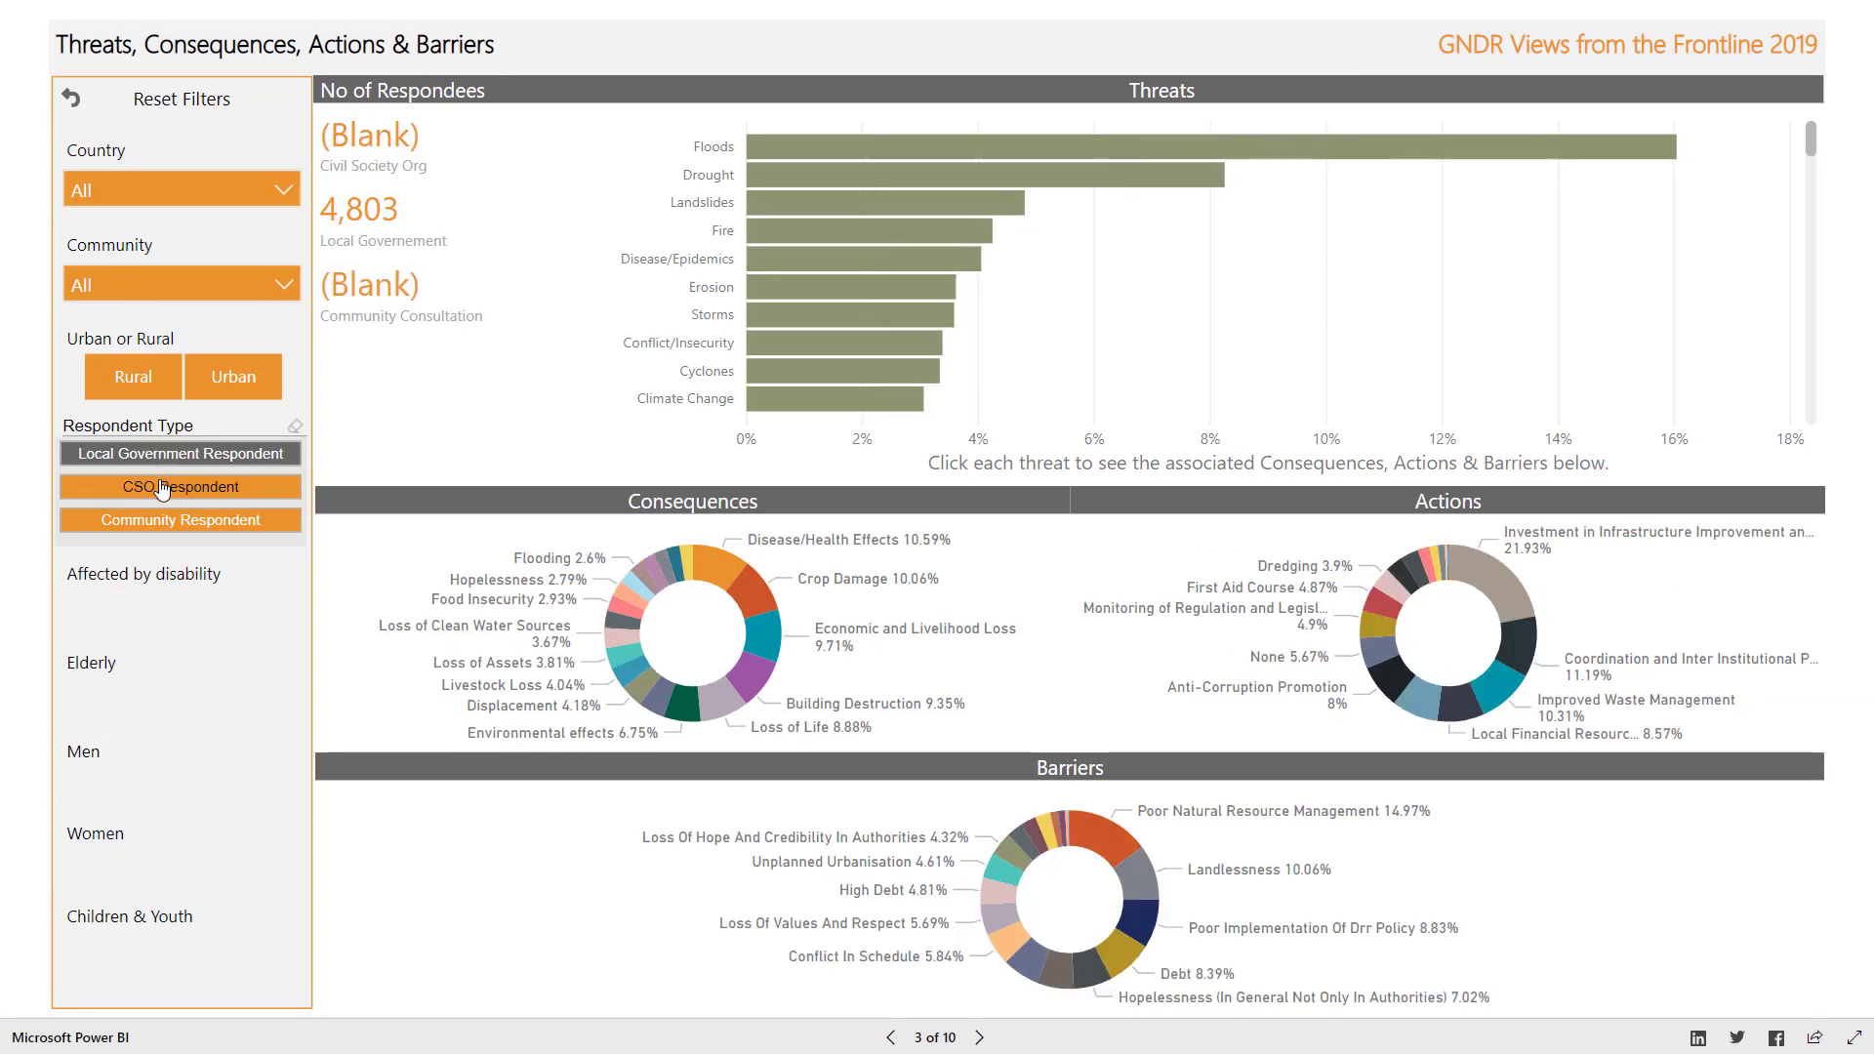
pyautogui.click(162, 488)
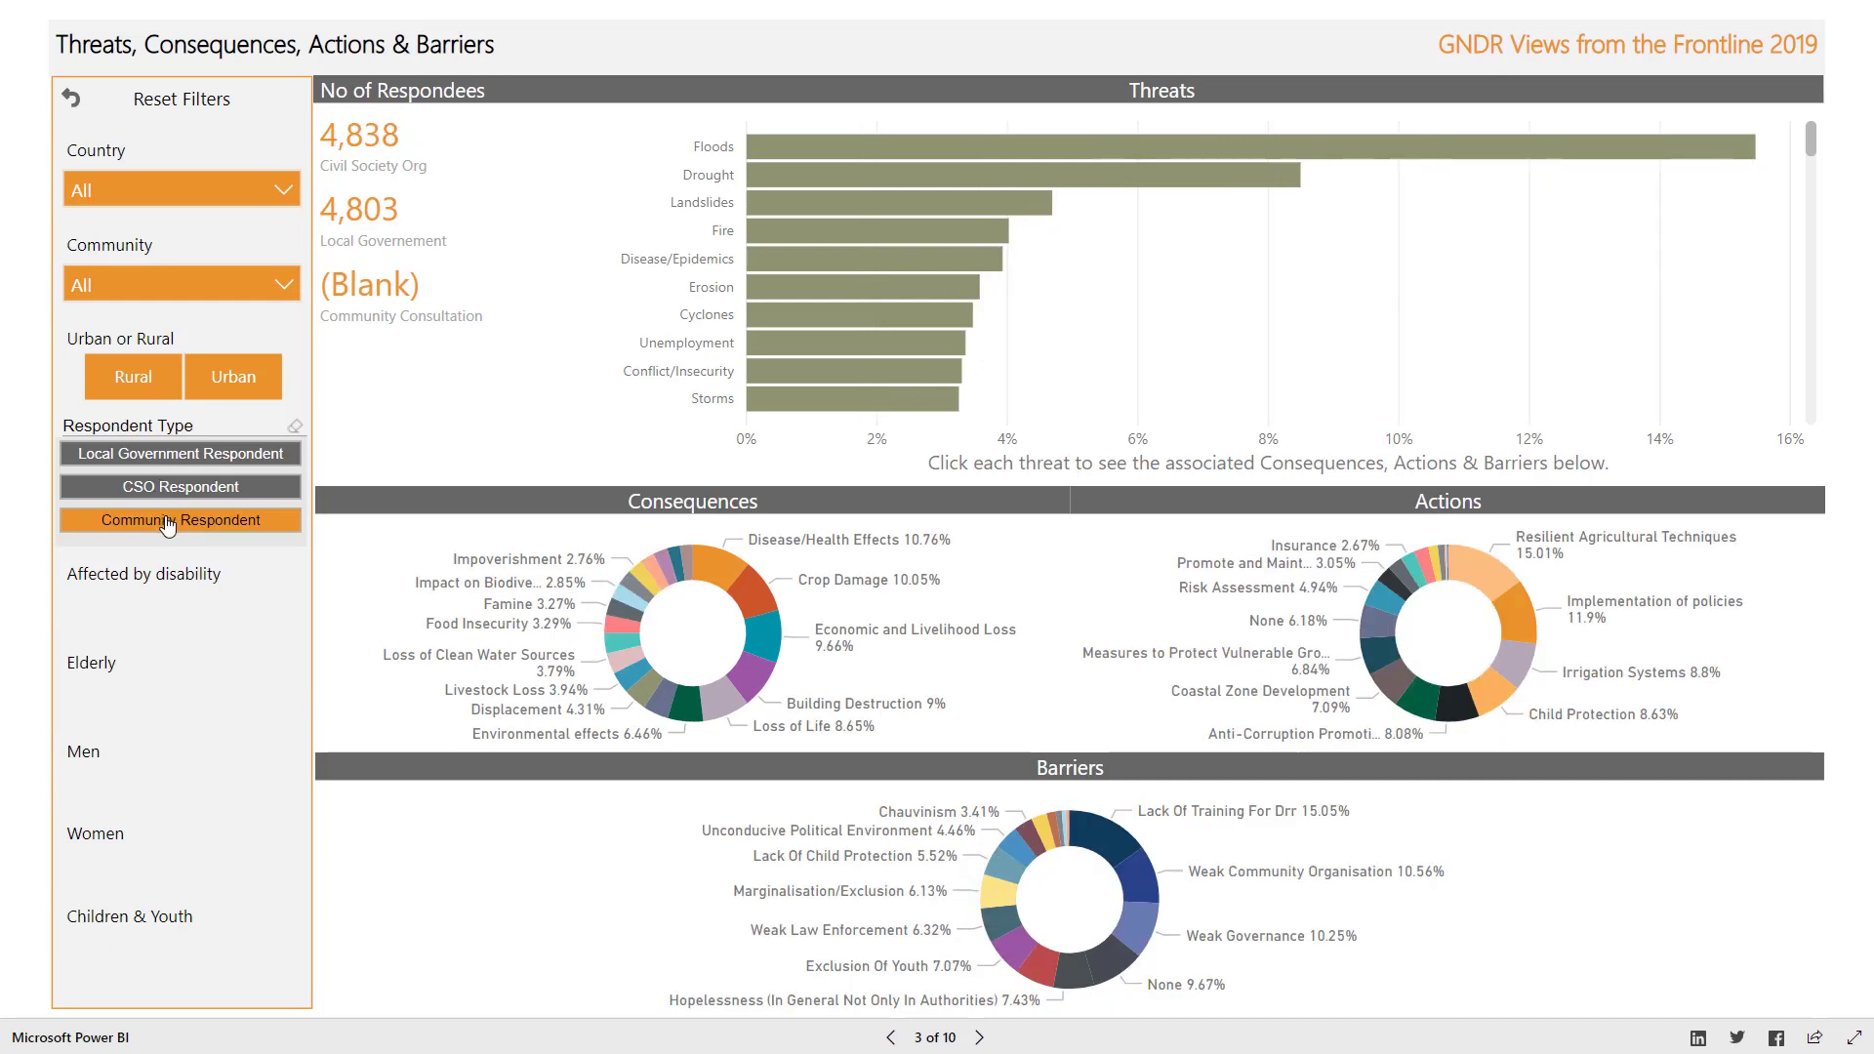
pyautogui.click(168, 521)
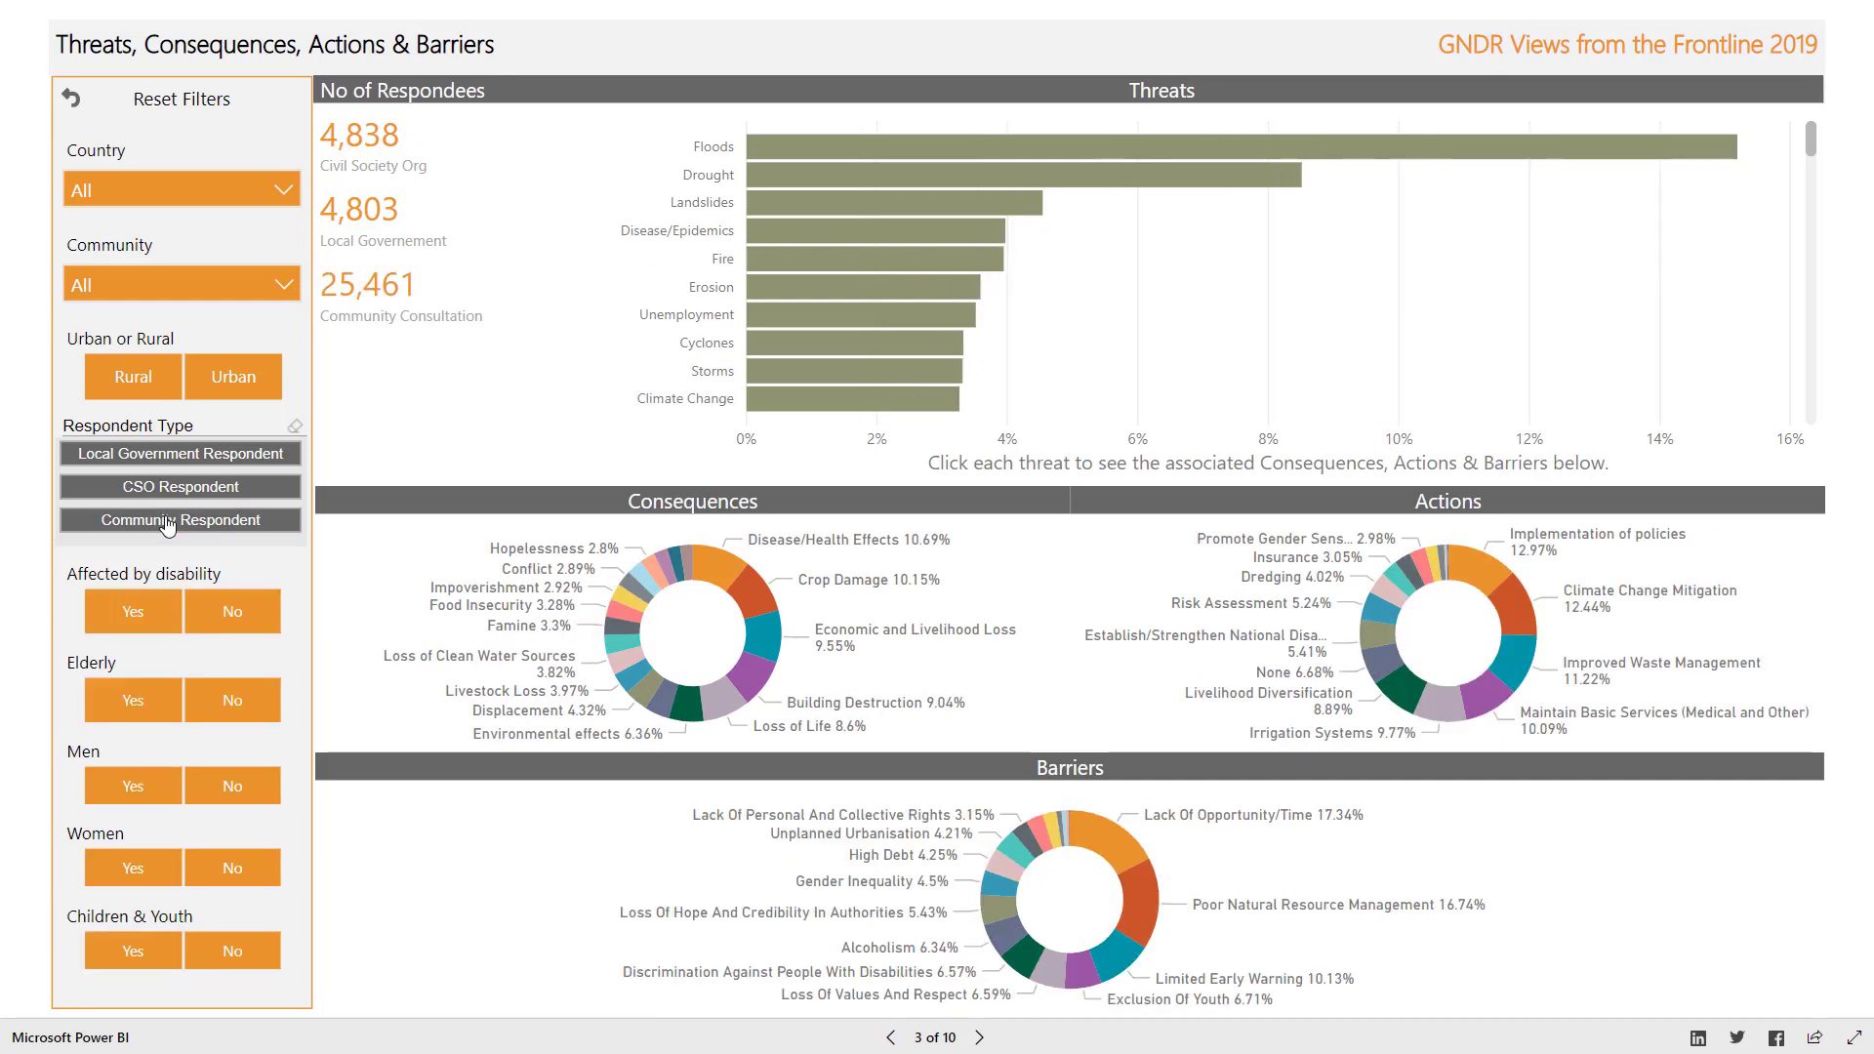
pyautogui.click(168, 522)
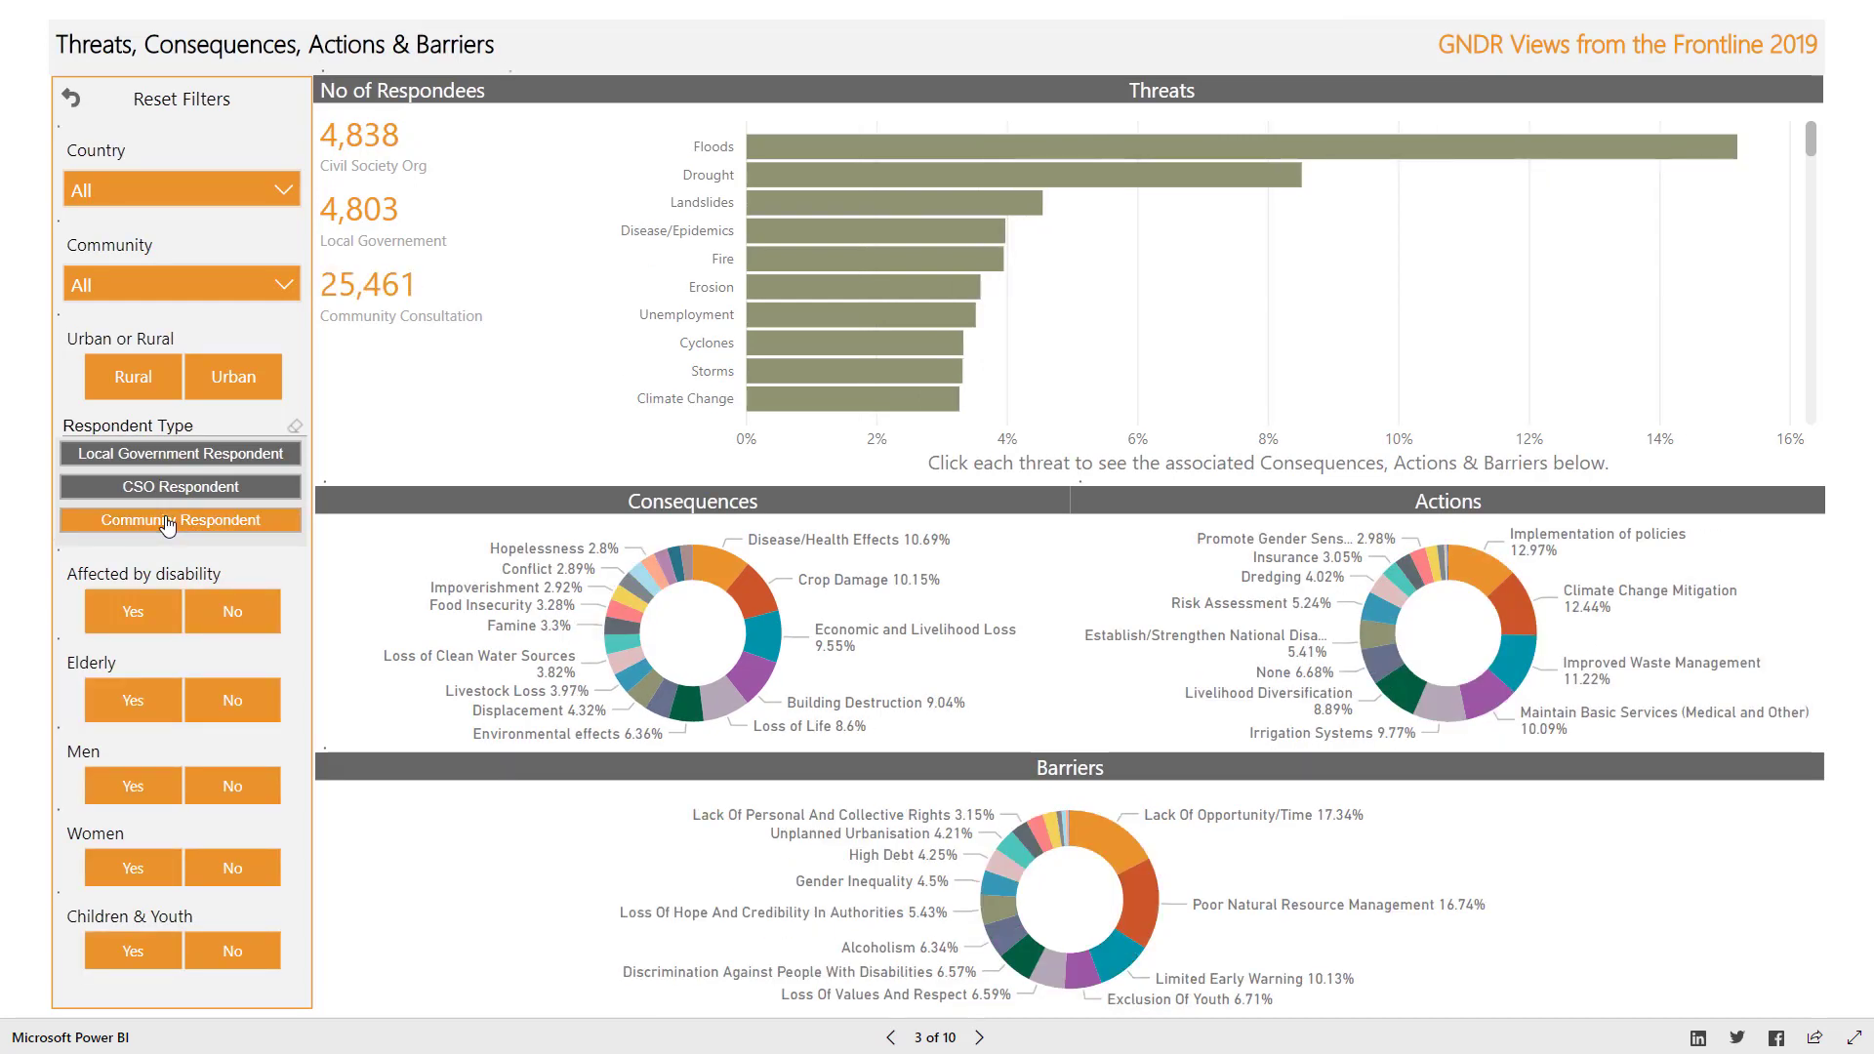
pyautogui.click(295, 427)
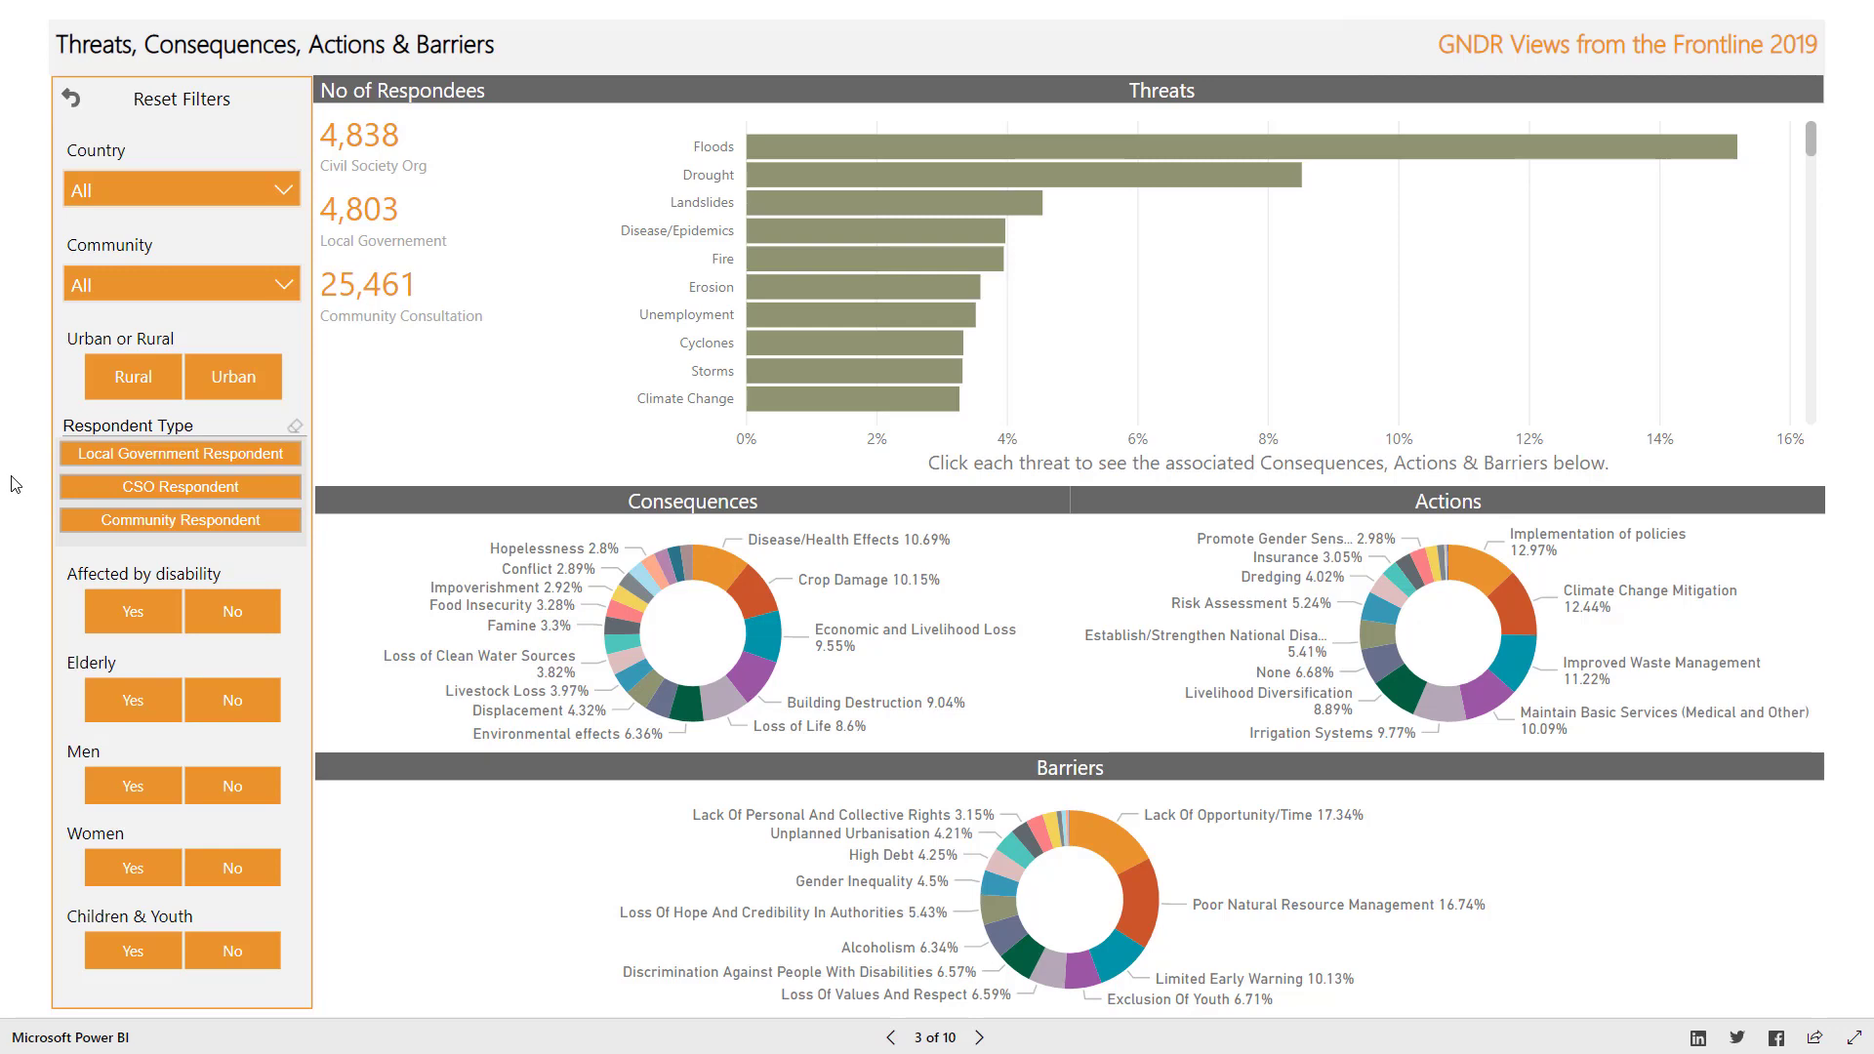
pyautogui.click(136, 785)
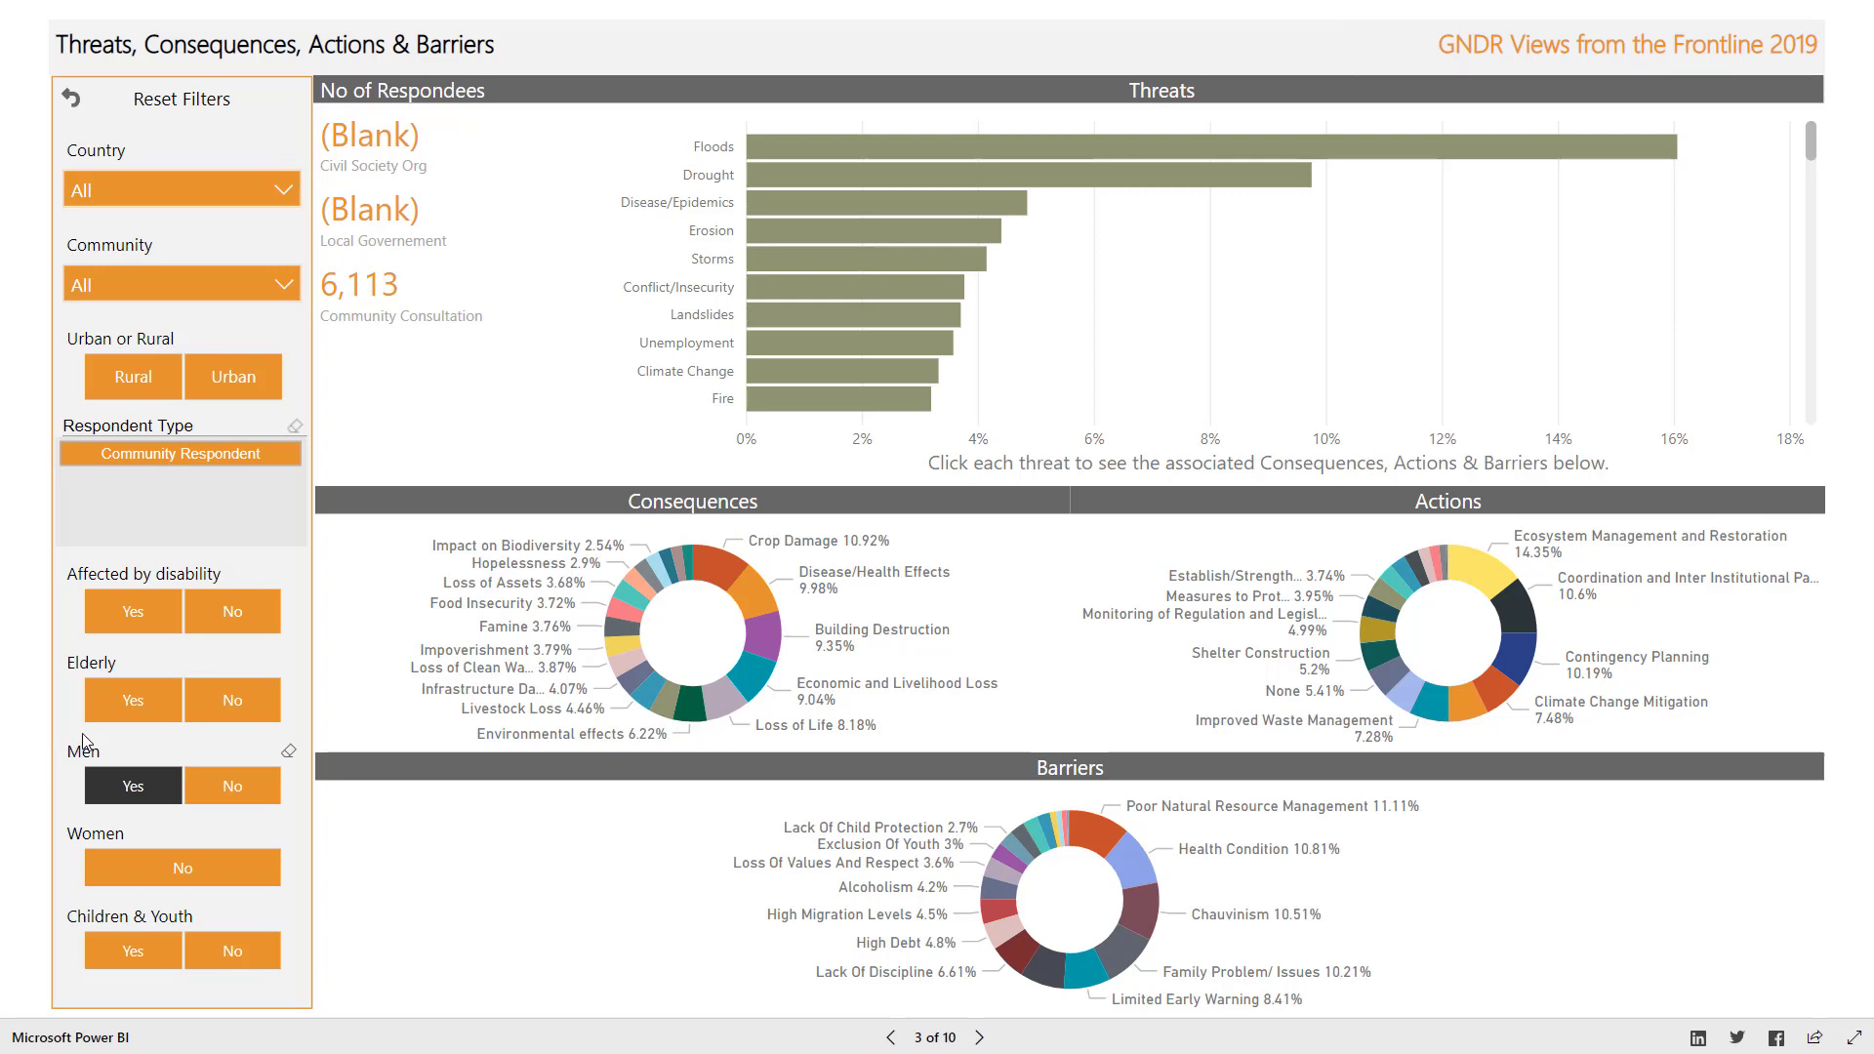
pyautogui.click(122, 700)
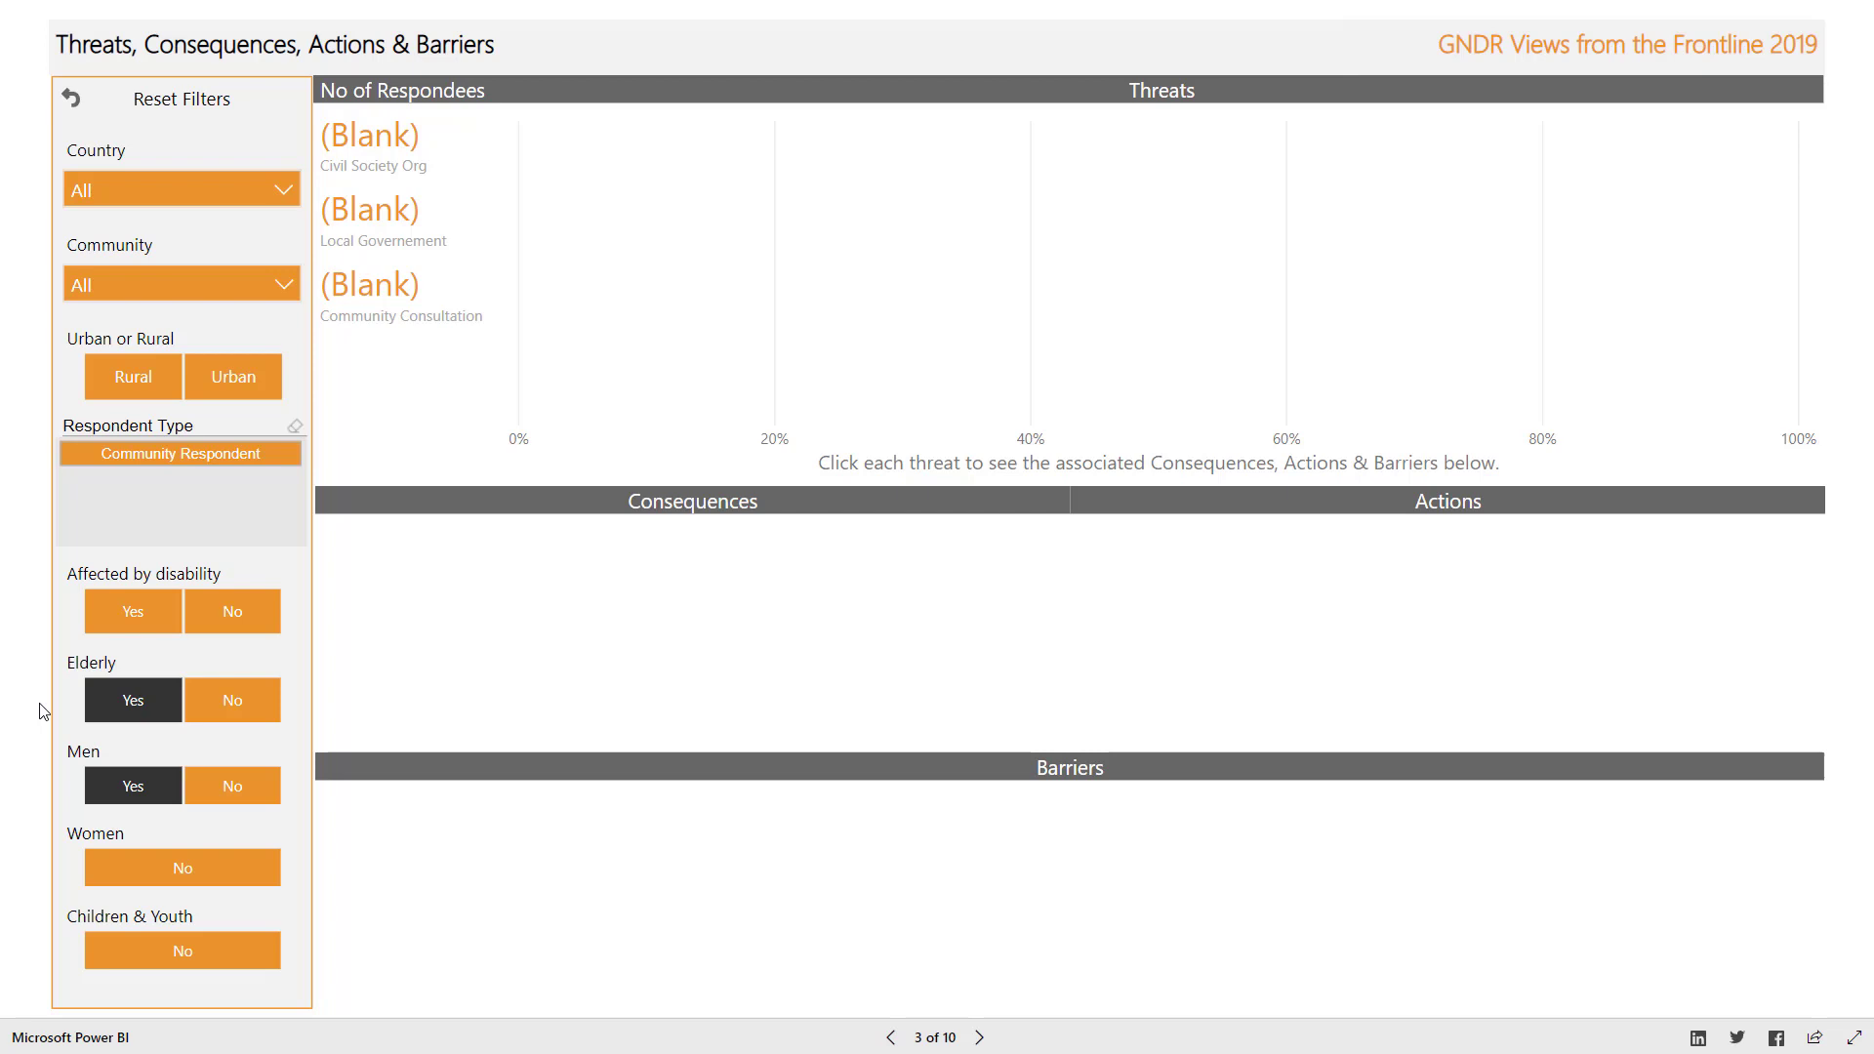
pyautogui.click(115, 781)
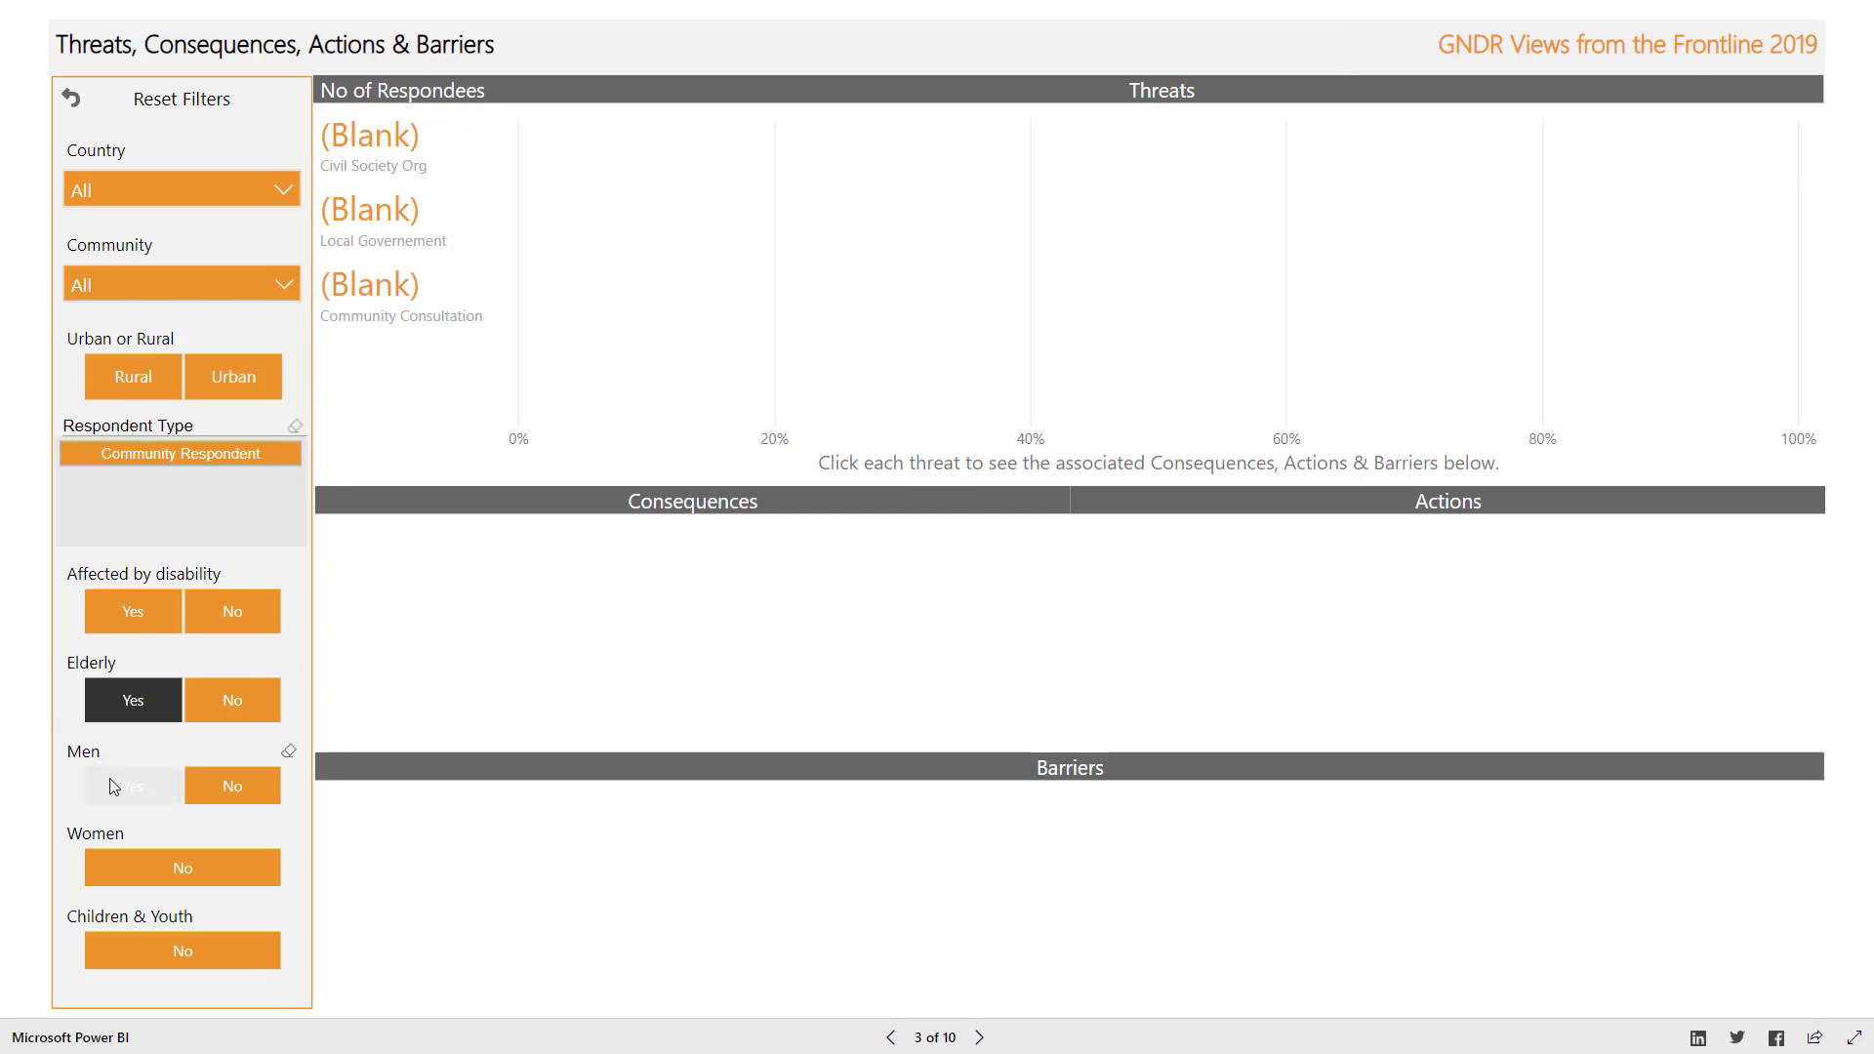
pyautogui.click(119, 708)
pyautogui.click(97, 701)
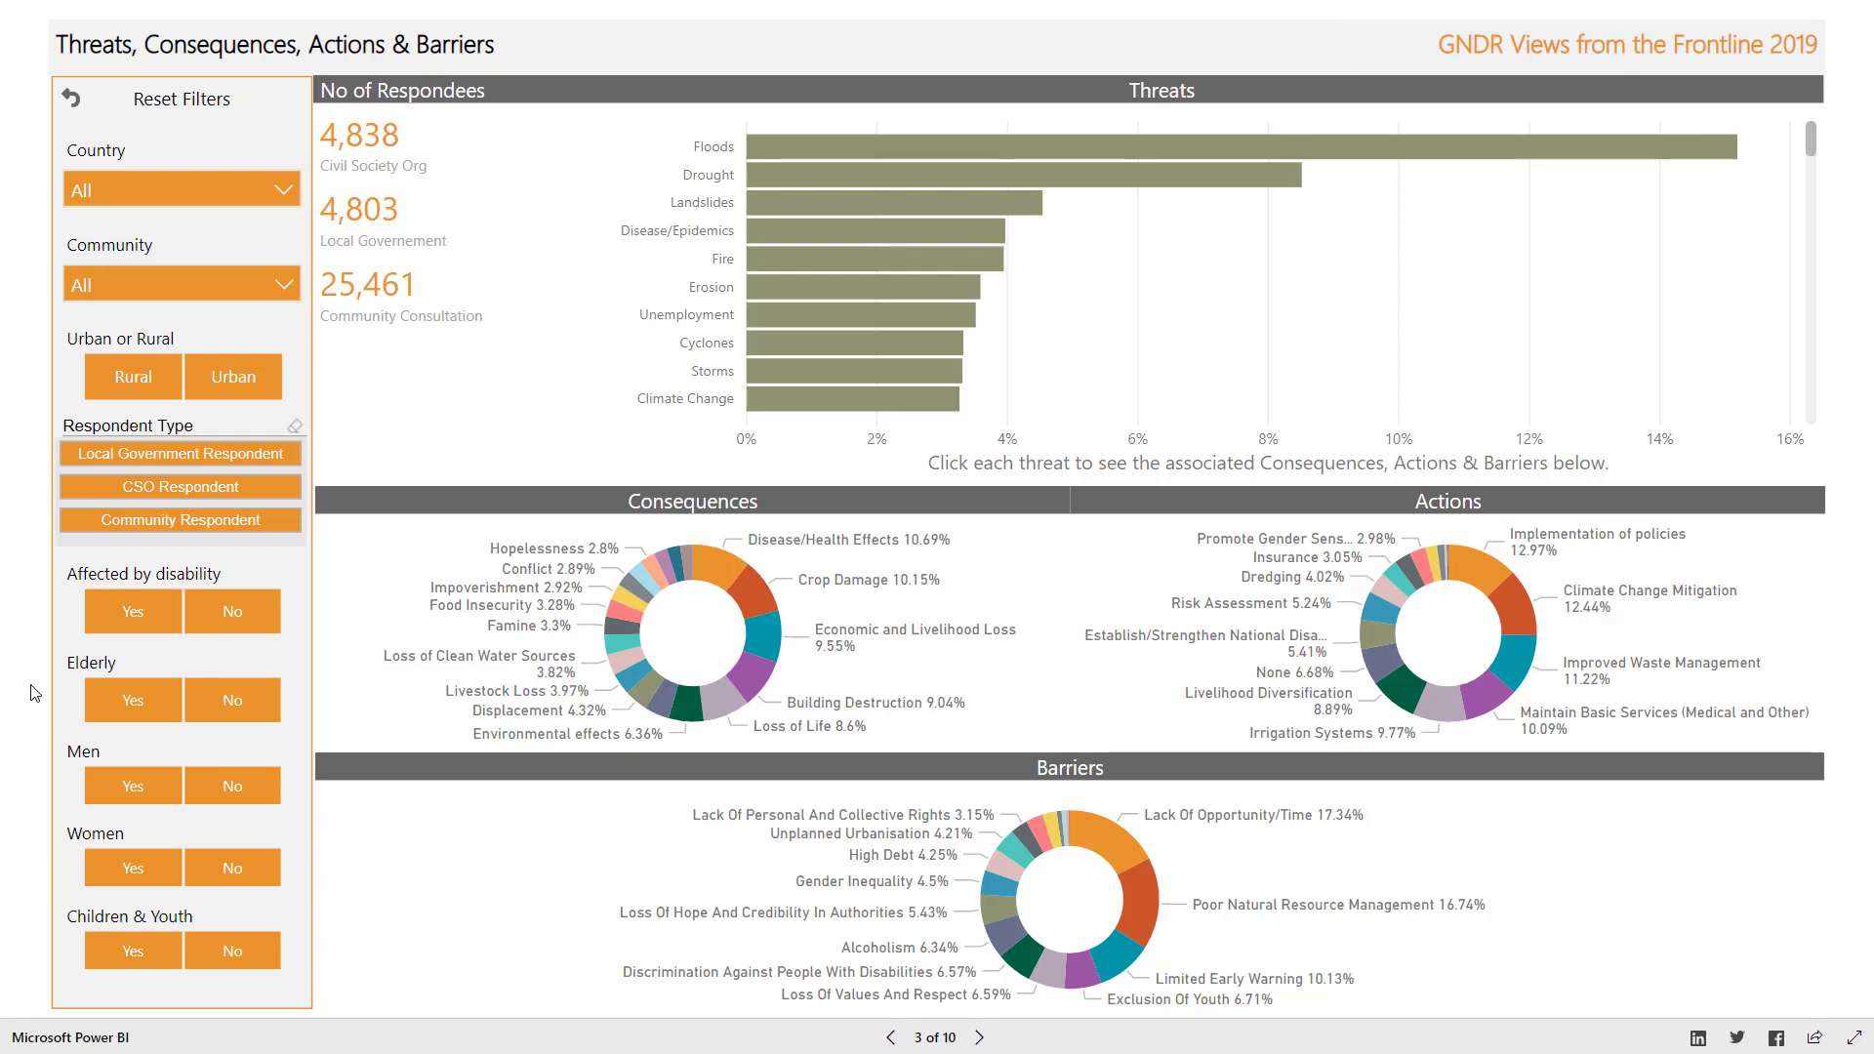
pyautogui.click(234, 611)
pyautogui.click(232, 871)
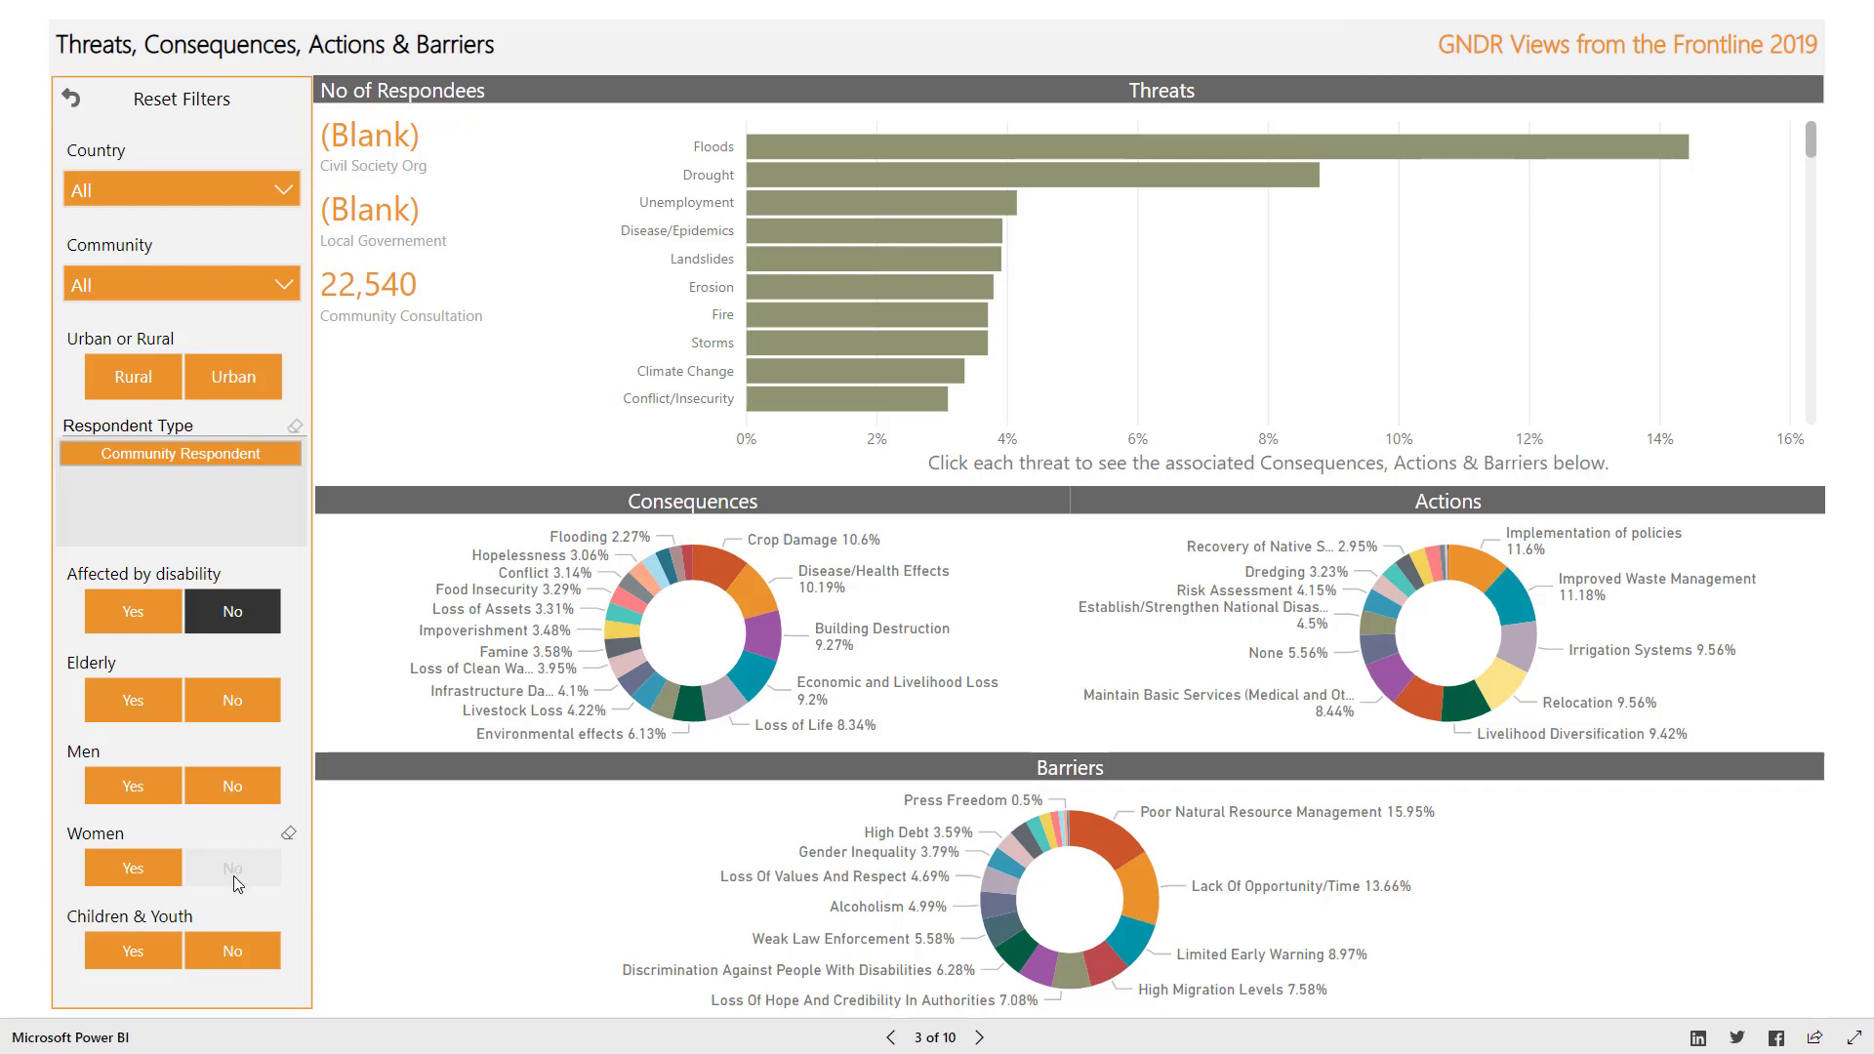
pyautogui.click(230, 947)
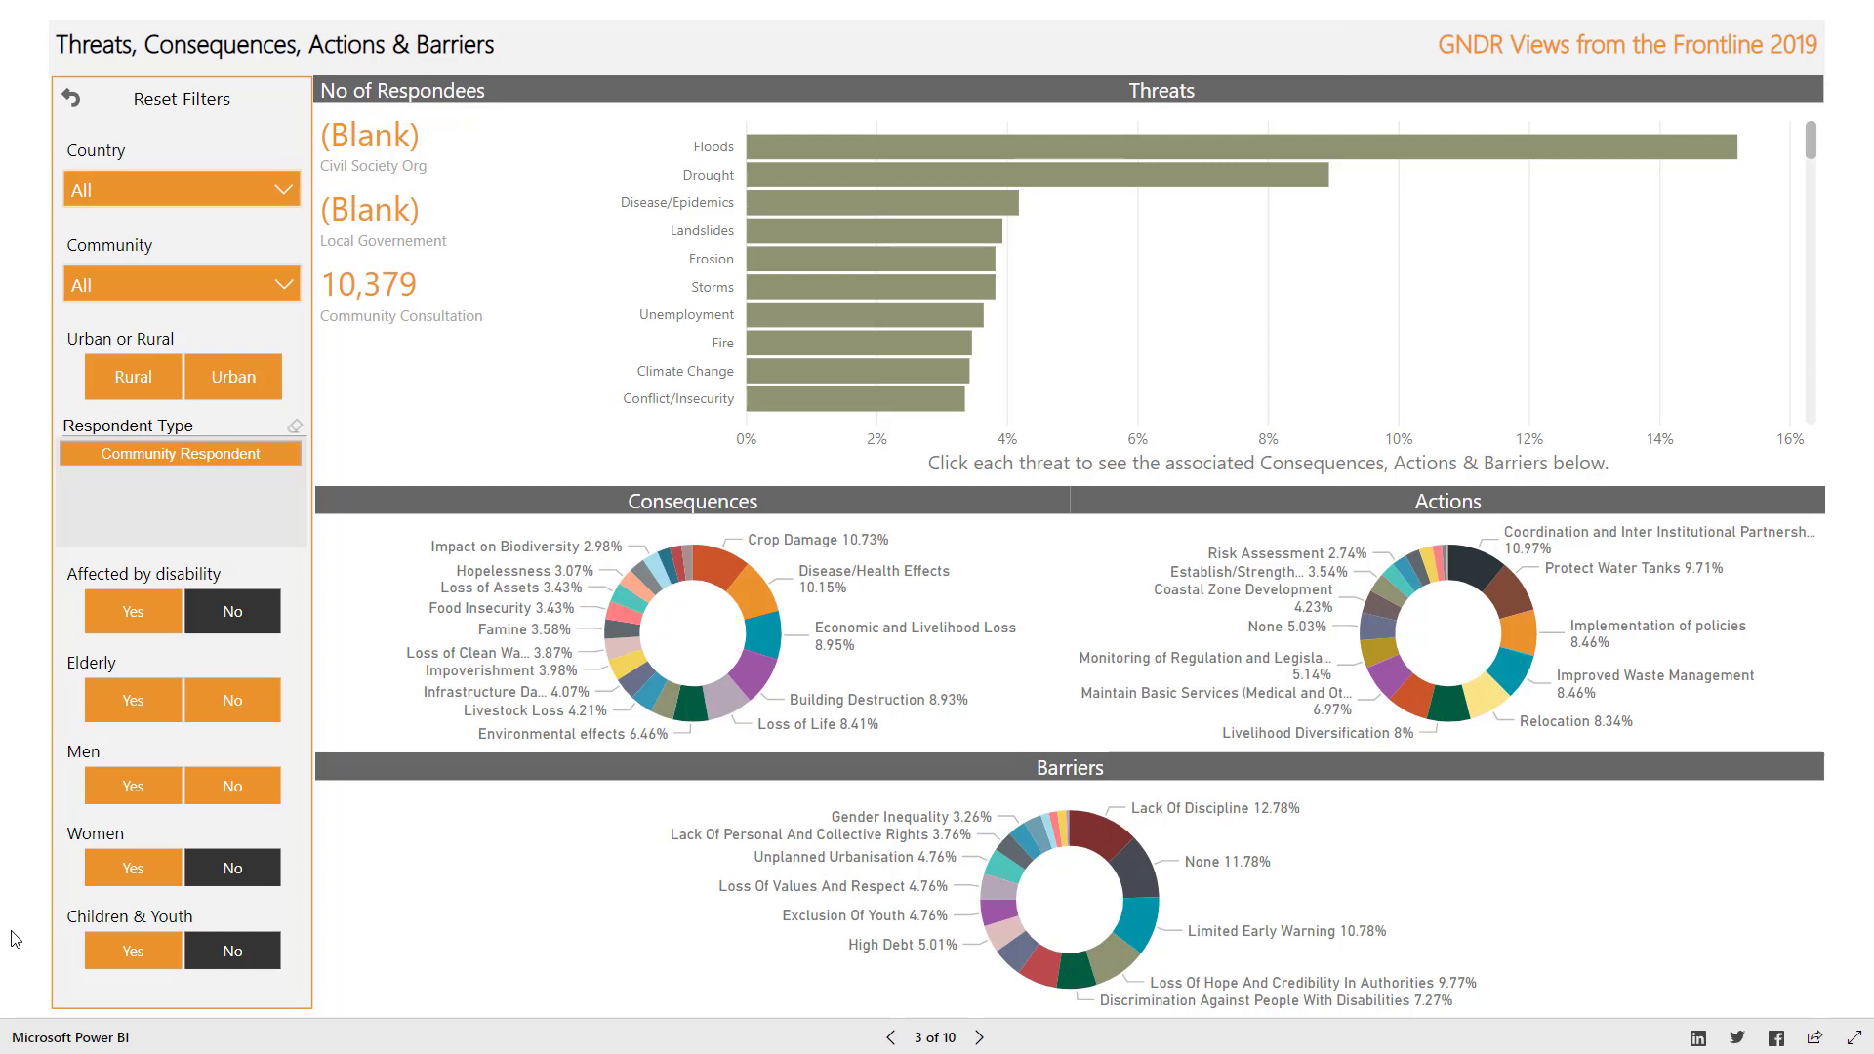
pyautogui.click(202, 105)
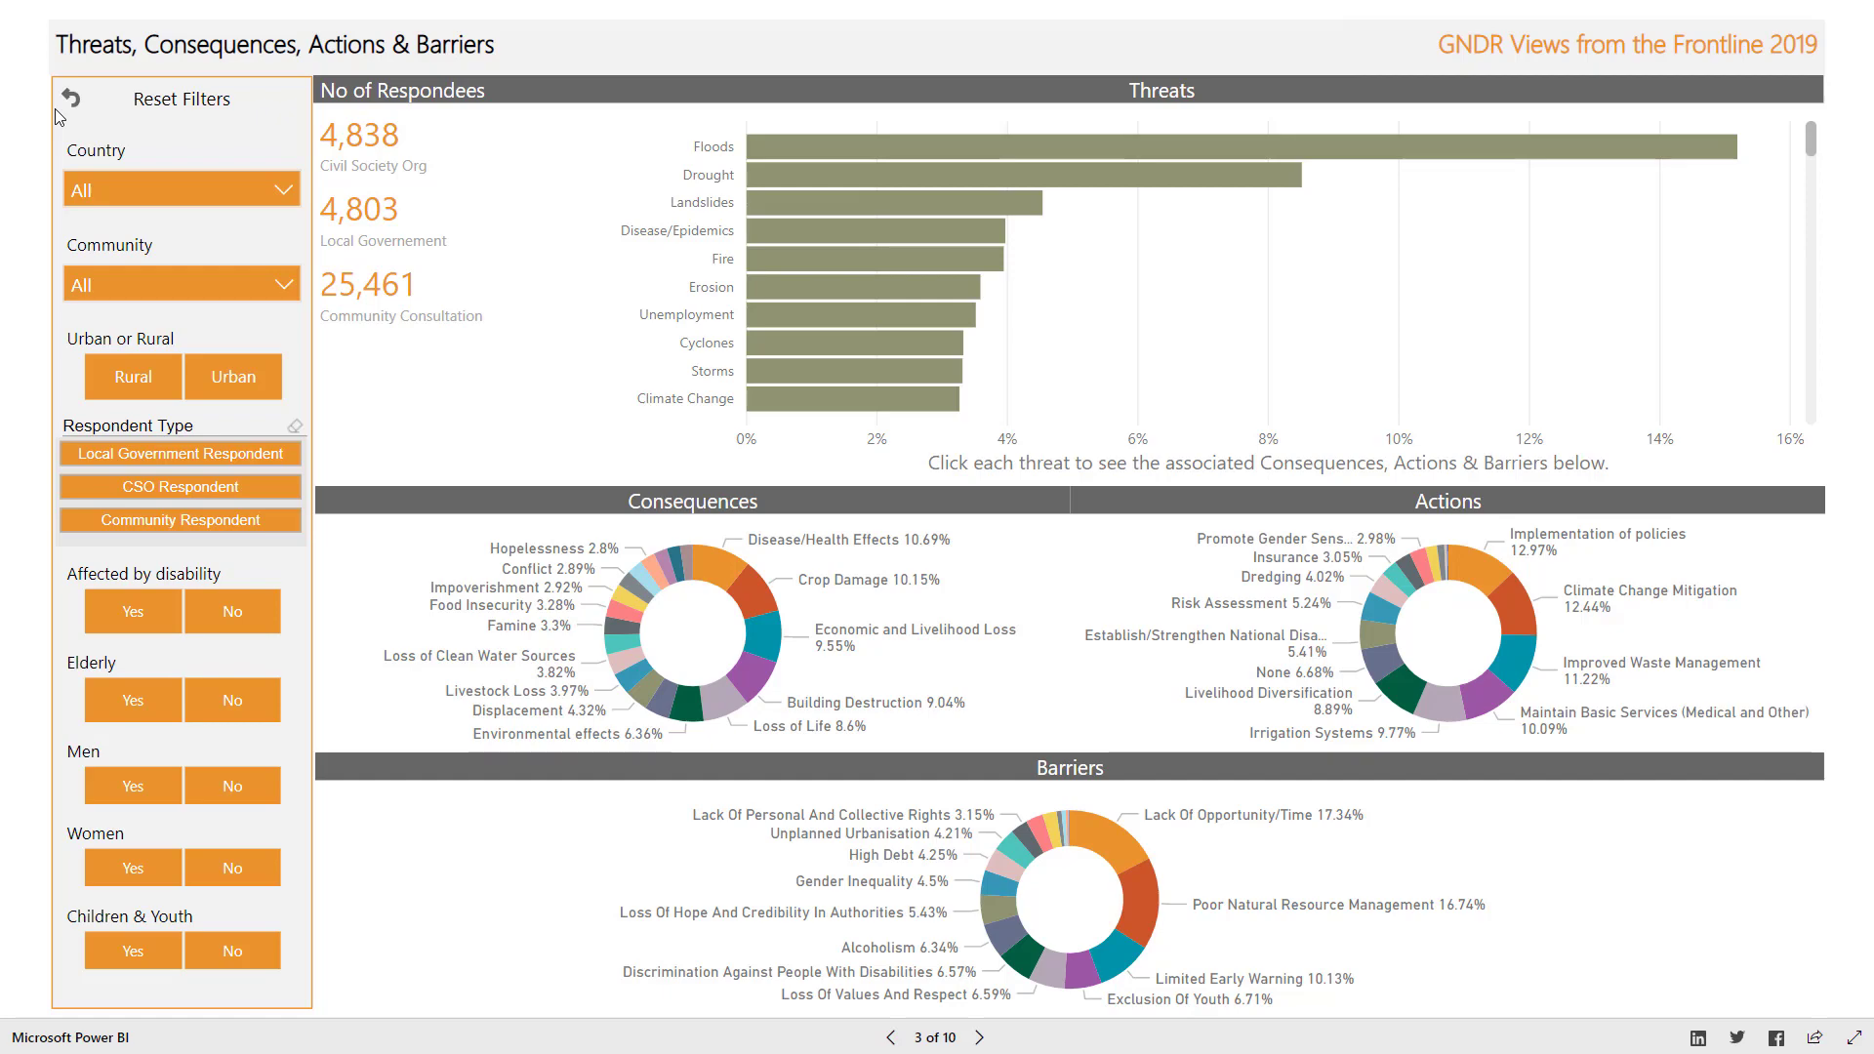
# - Page past Trends Over Time to page 5, Community Engagement by Civil Society Organisations
pyautogui.click(980, 1037)
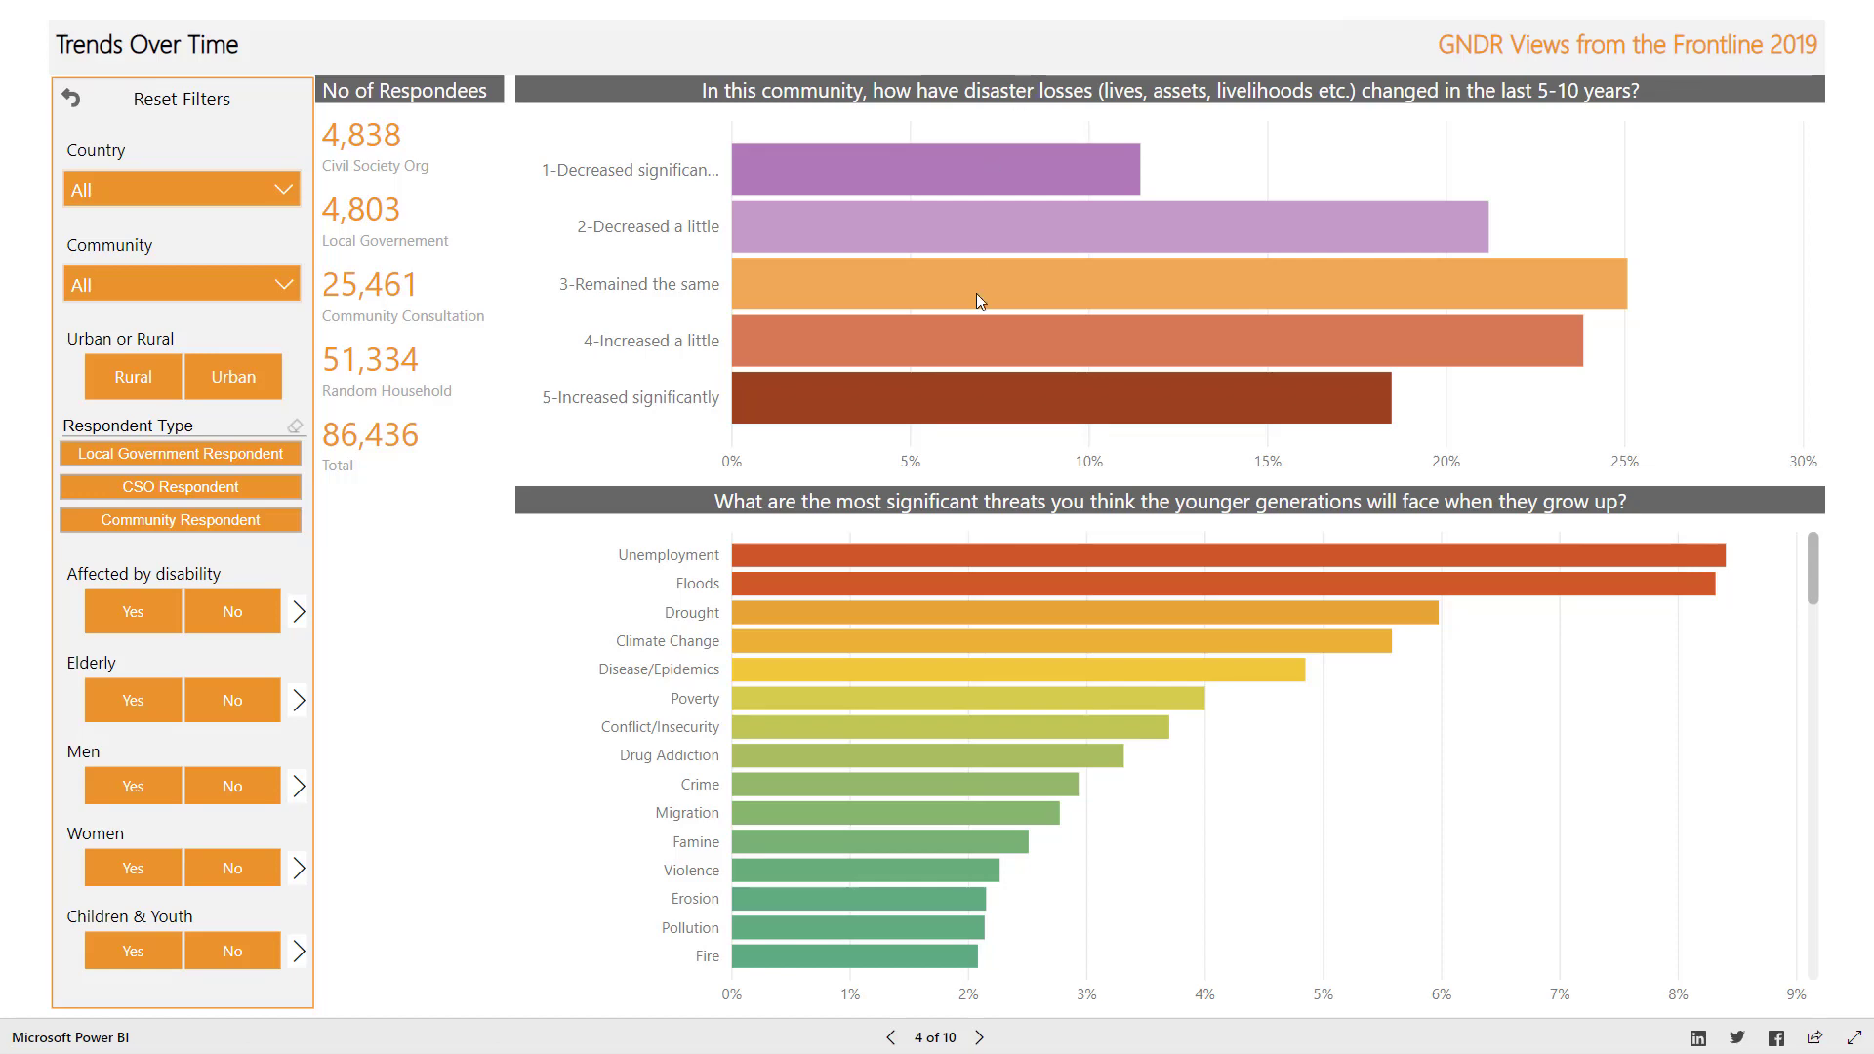
pyautogui.click(979, 1036)
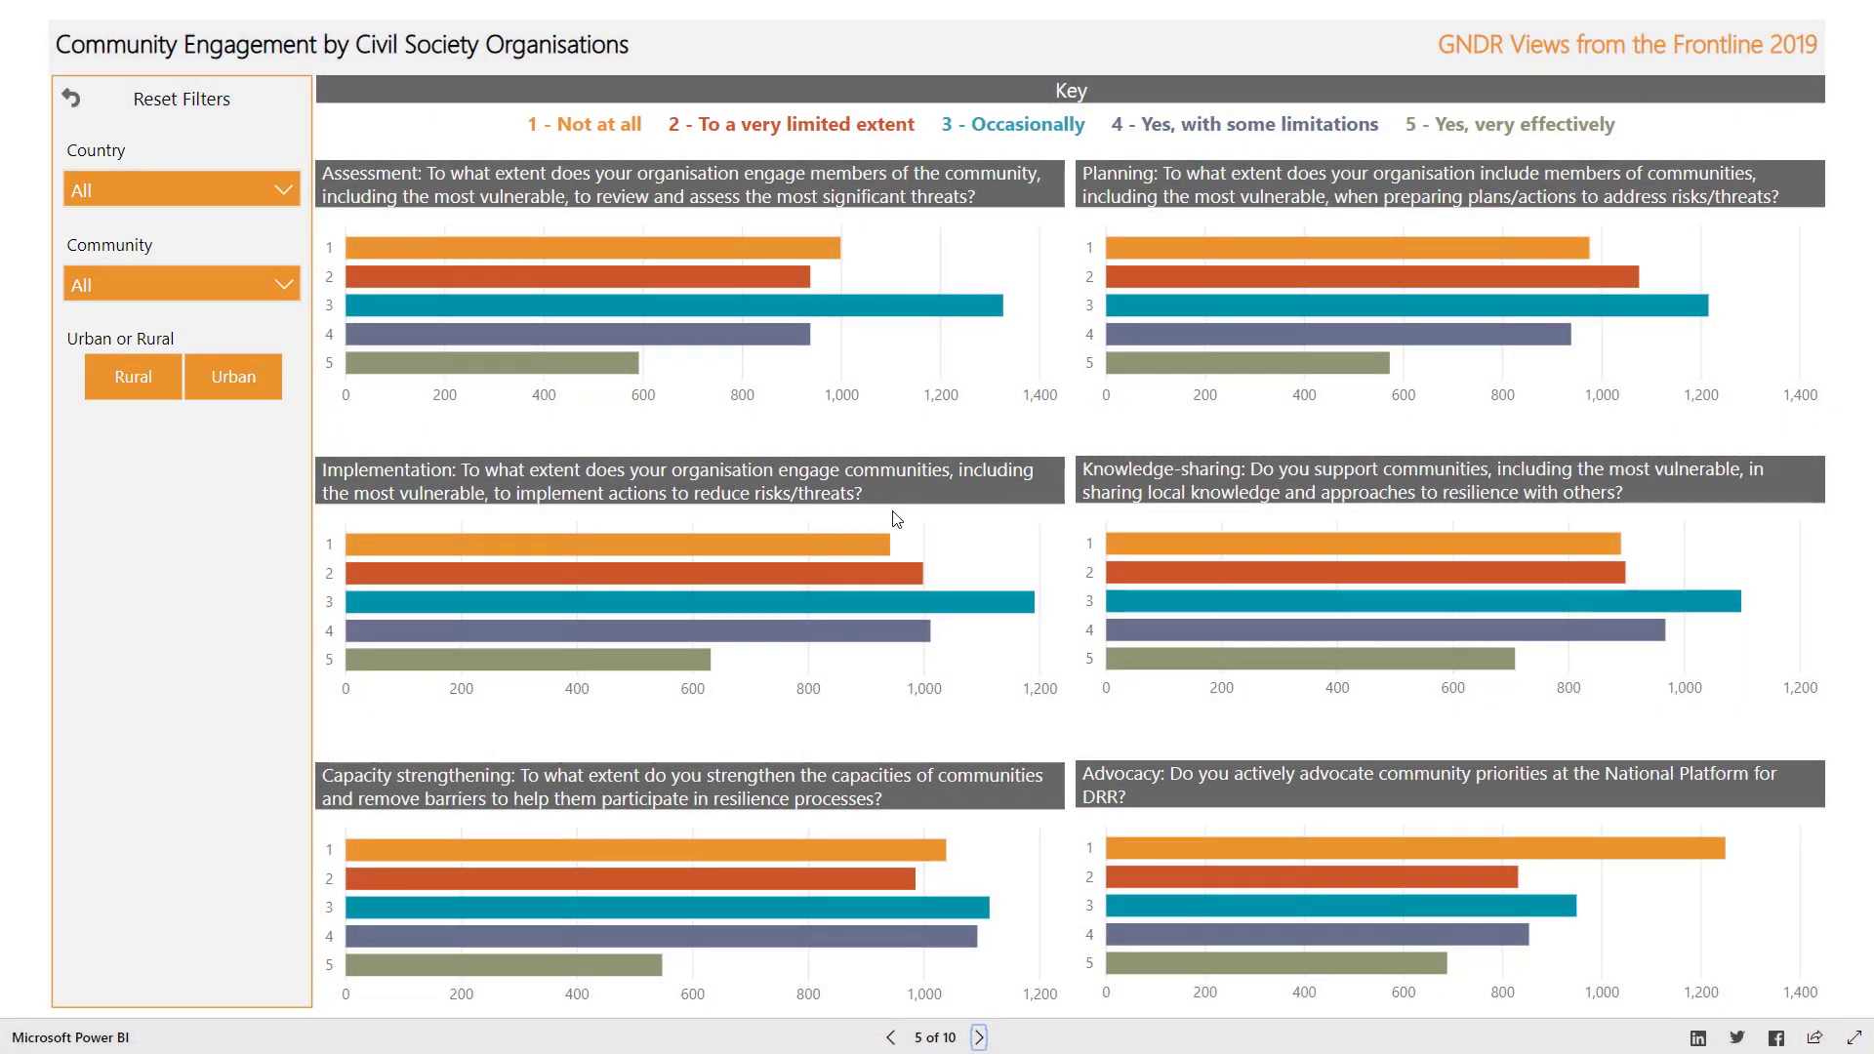
# - Go to page 6 of 10, Community Engagement by Government
pyautogui.click(979, 1036)
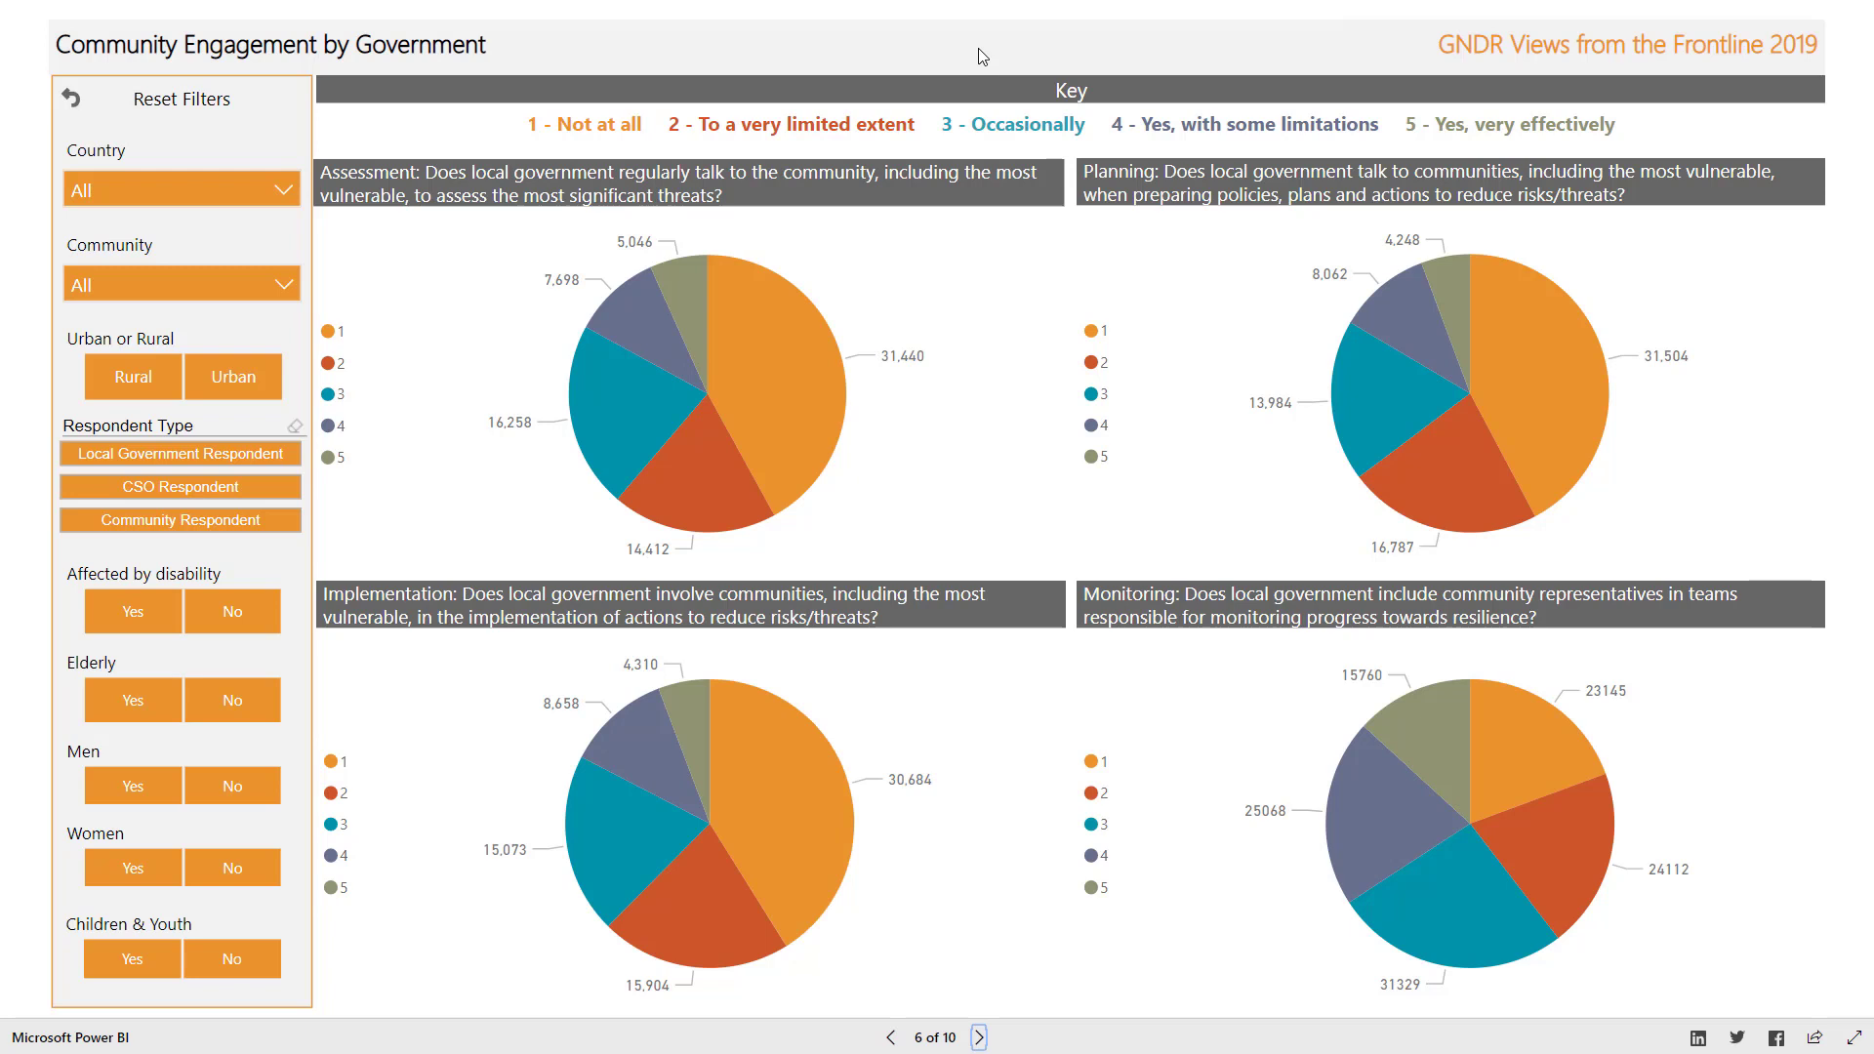
# - Filter the pies to Local Government and Community Respondents, clear both, then go to page 7
pyautogui.click(252, 456)
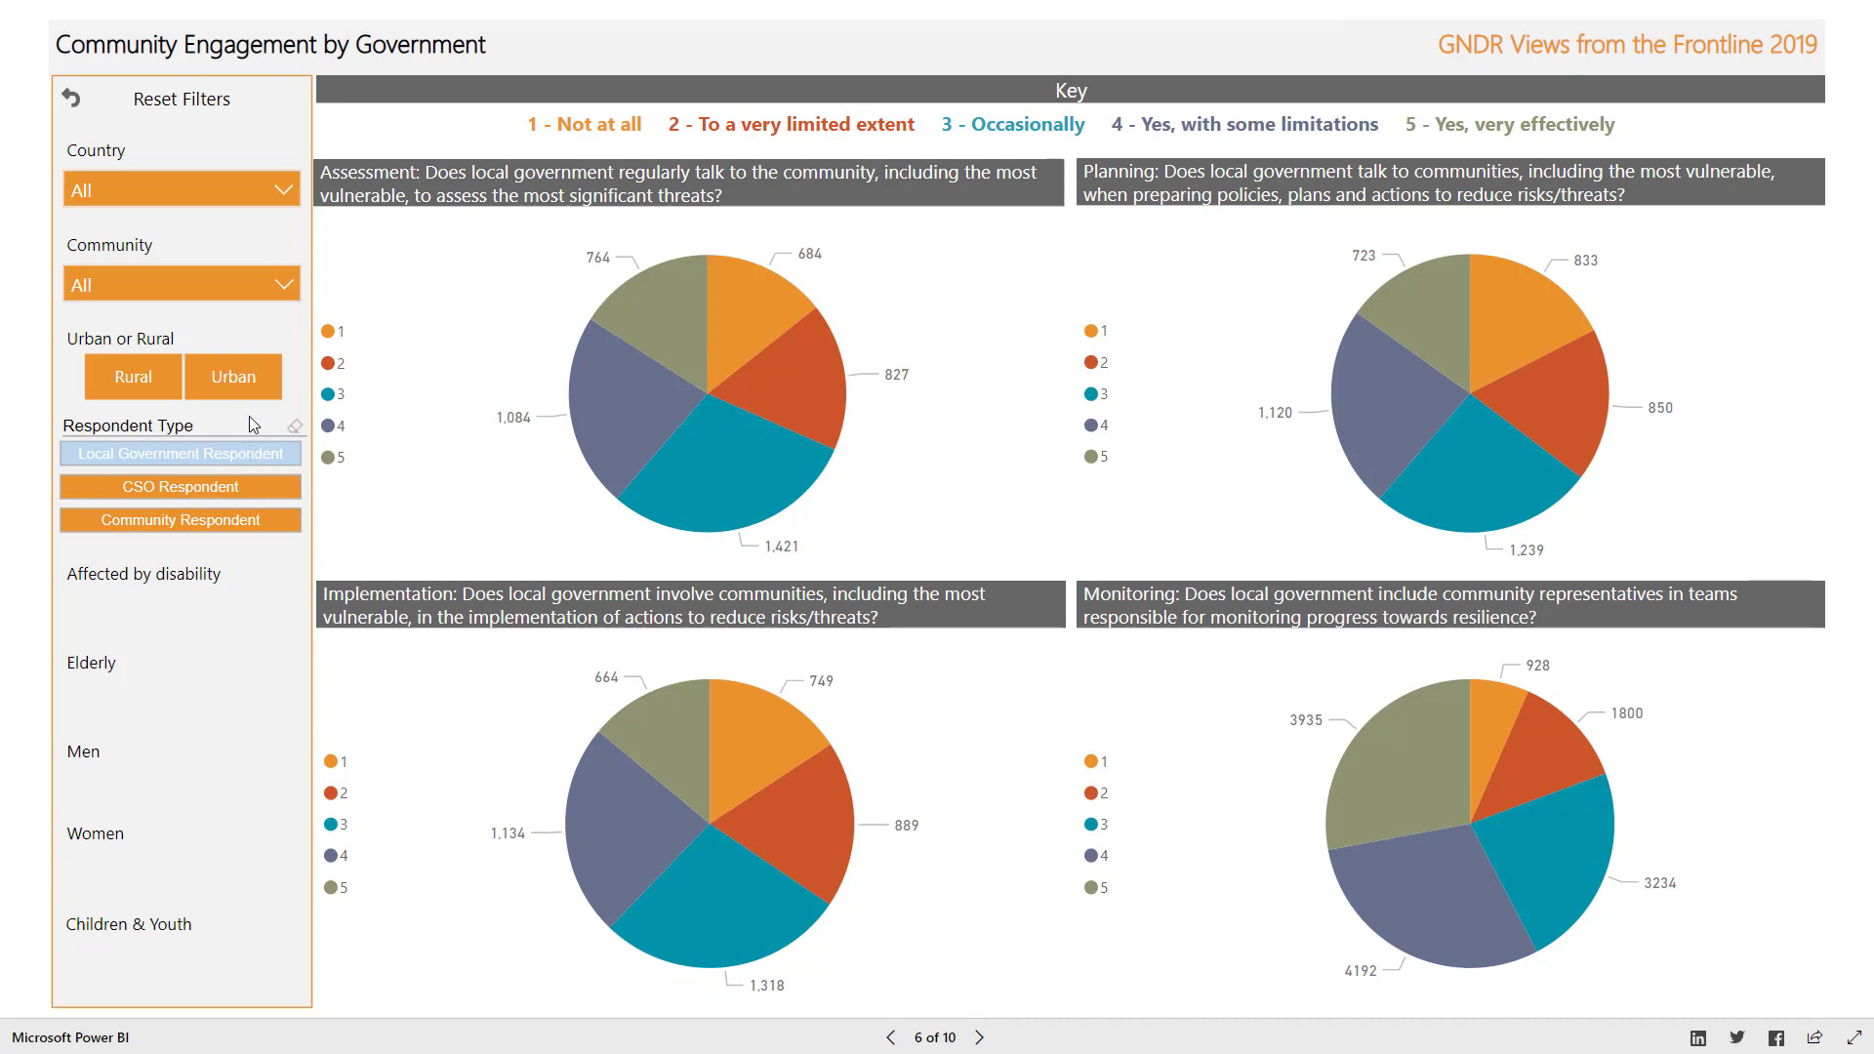
pyautogui.click(201, 522)
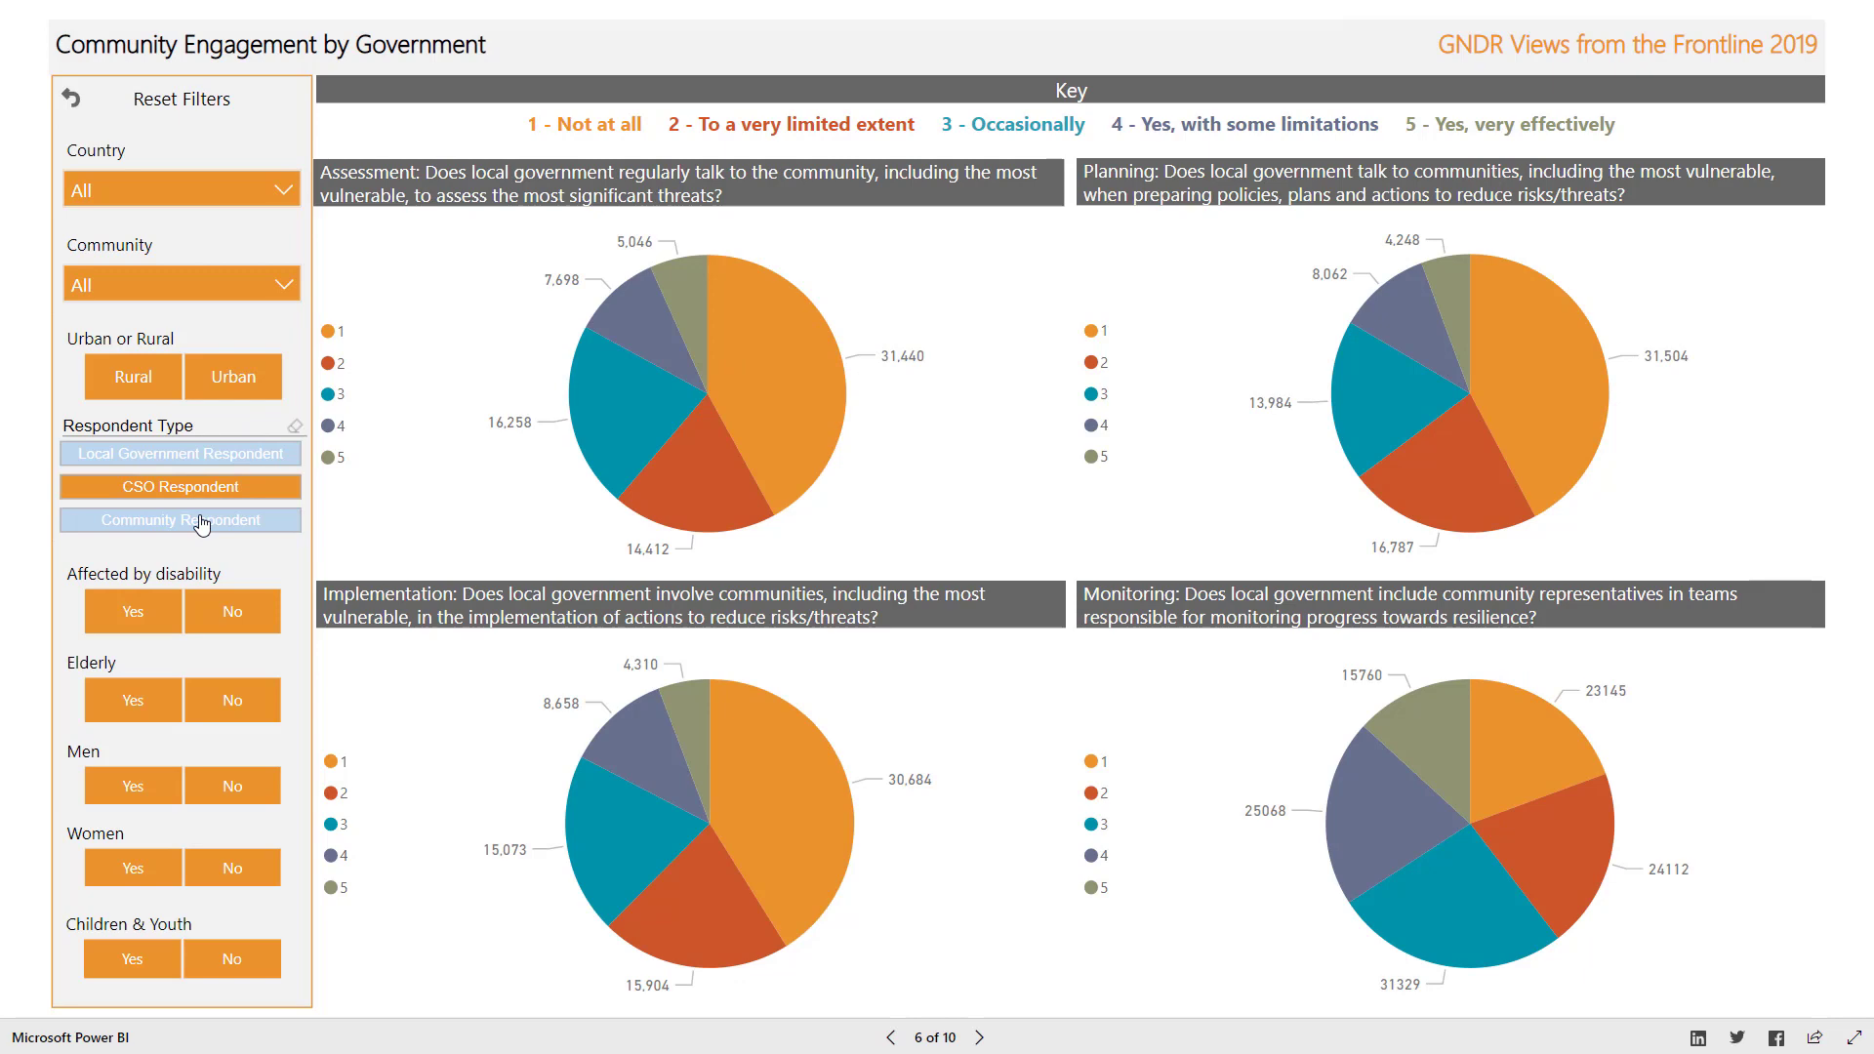
pyautogui.click(201, 522)
pyautogui.click(293, 427)
pyautogui.click(980, 1037)
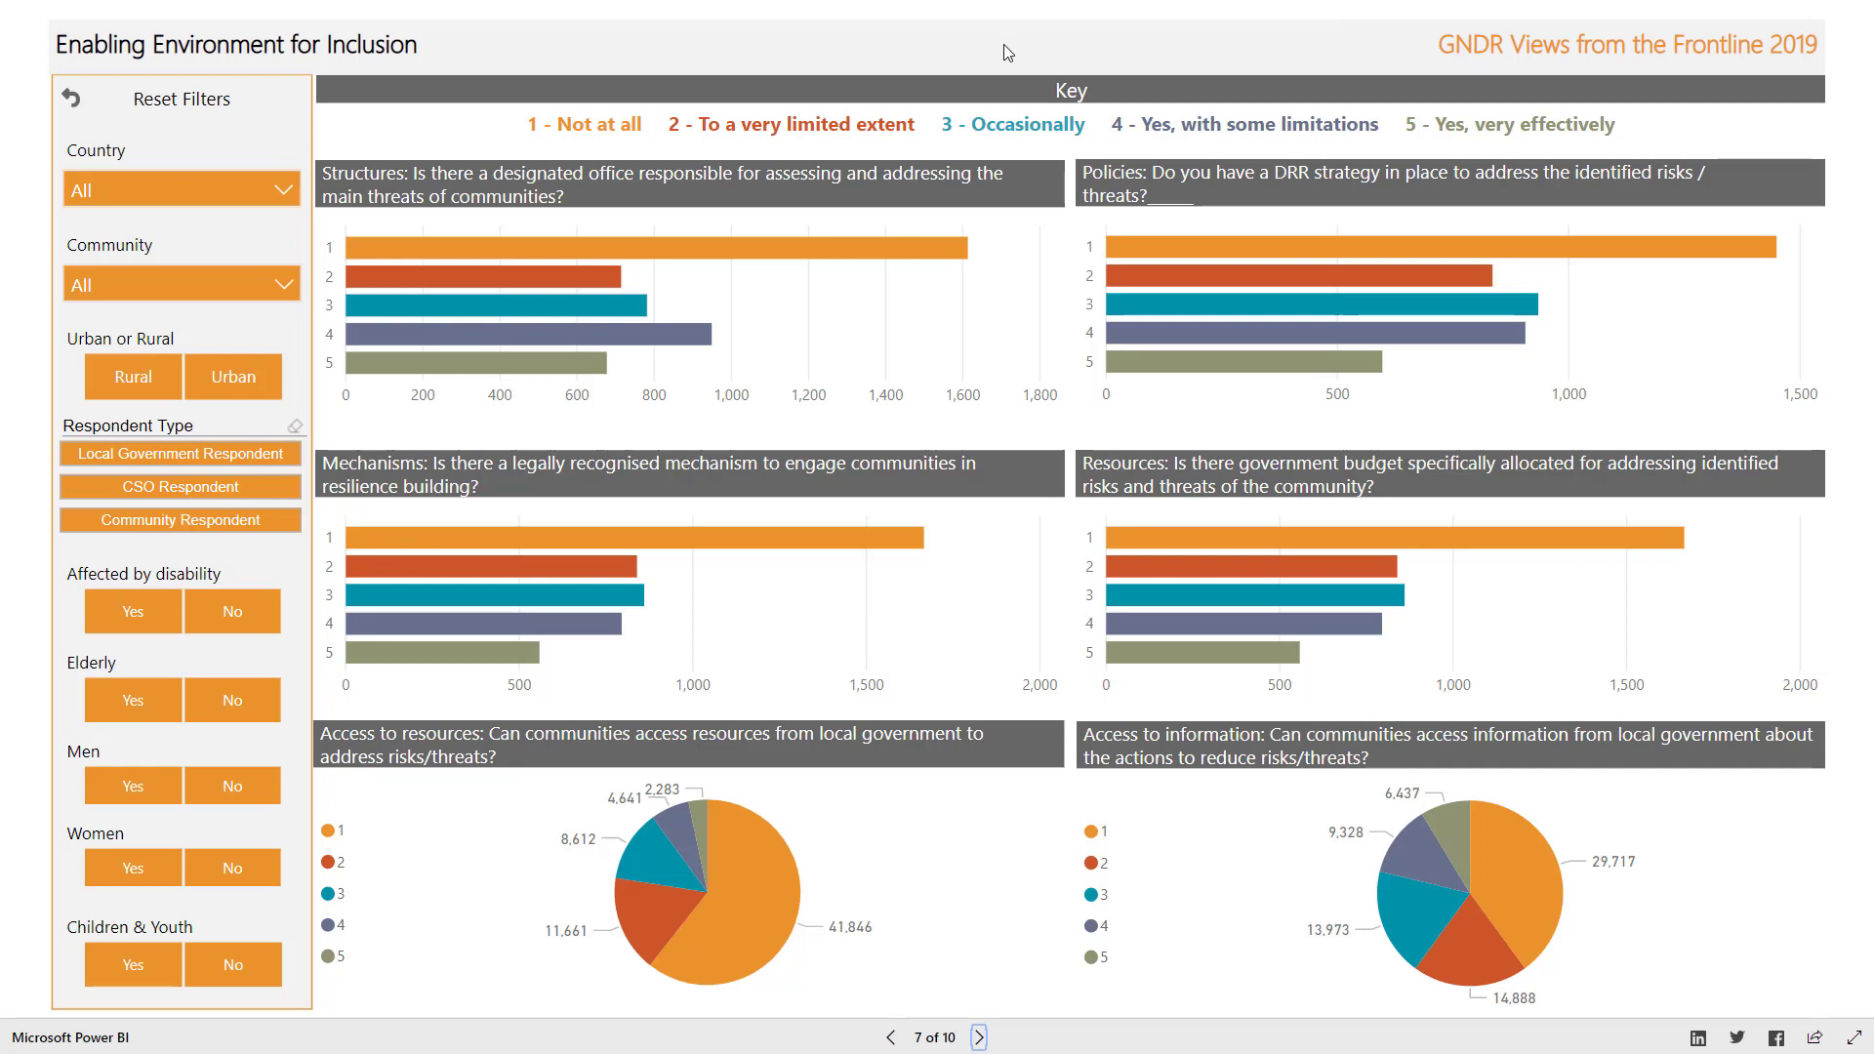
# - Page from Enabling Environment through Factors Preventing / Facilitating Inclusion to page 9, Coherence
pyautogui.click(978, 1037)
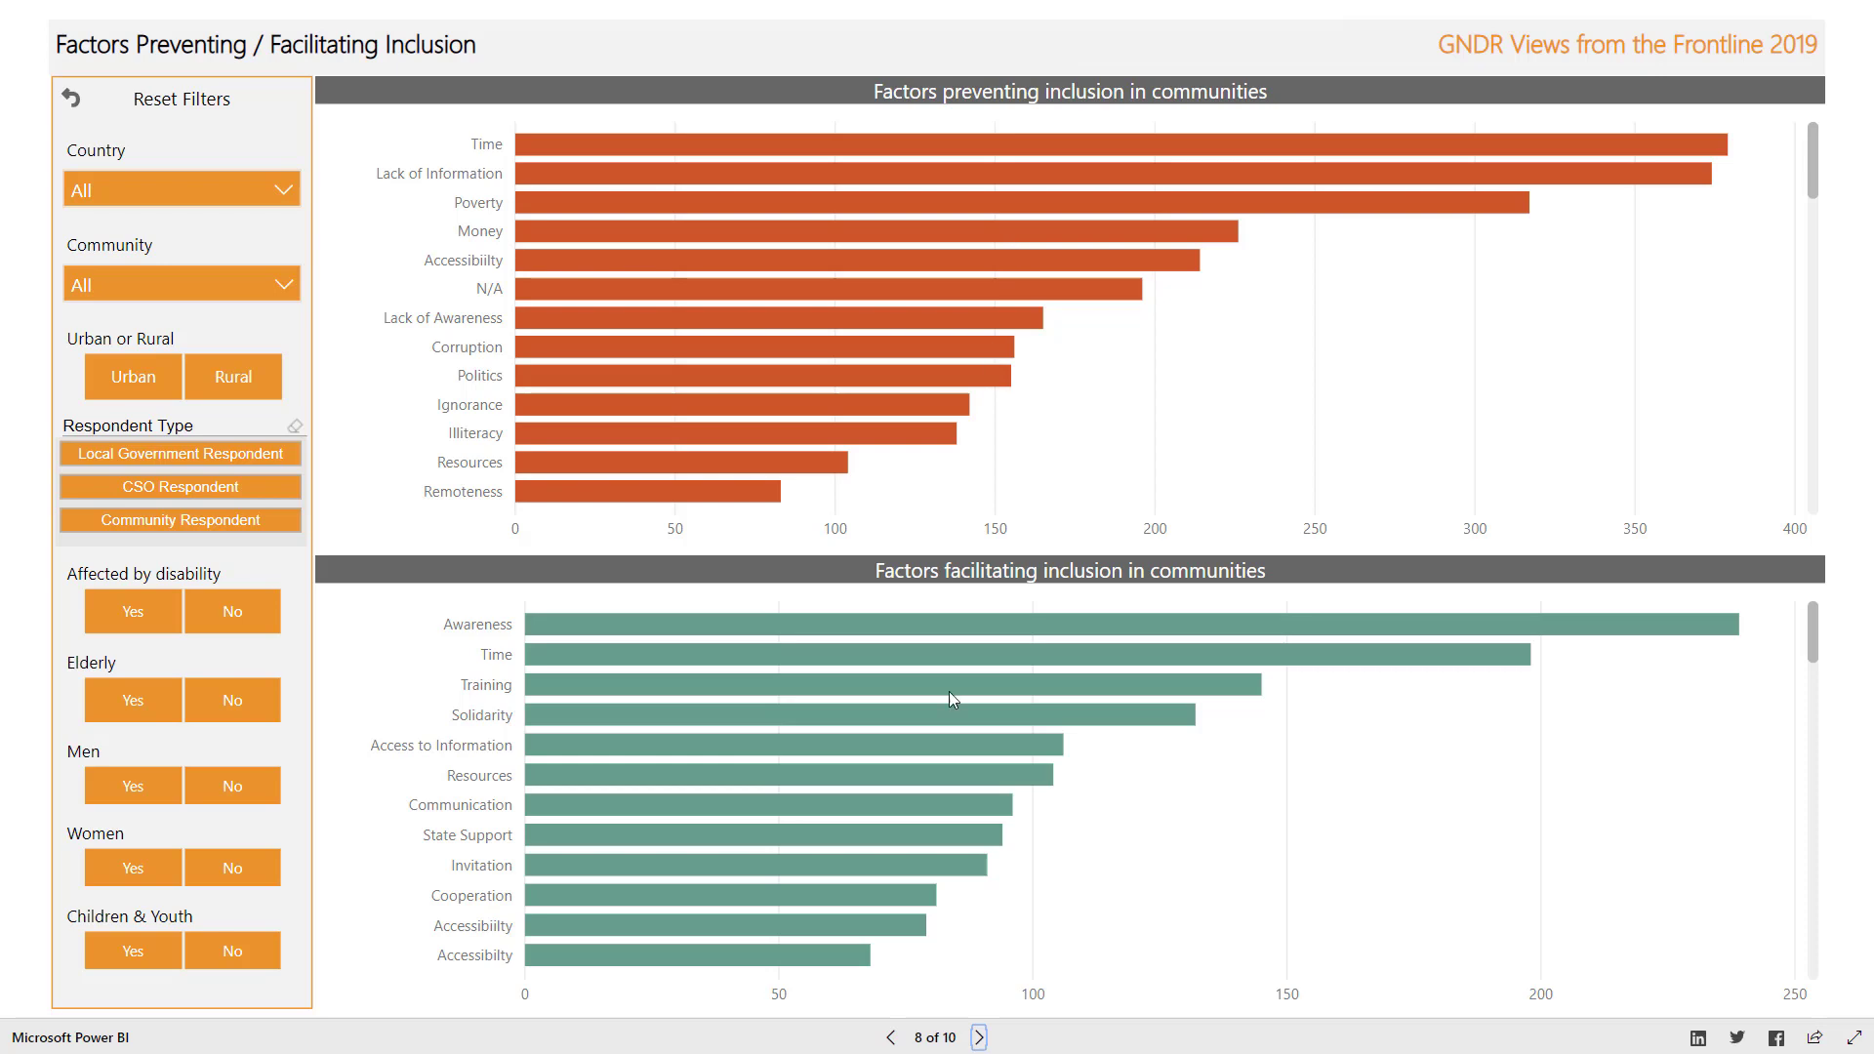
pyautogui.click(978, 1036)
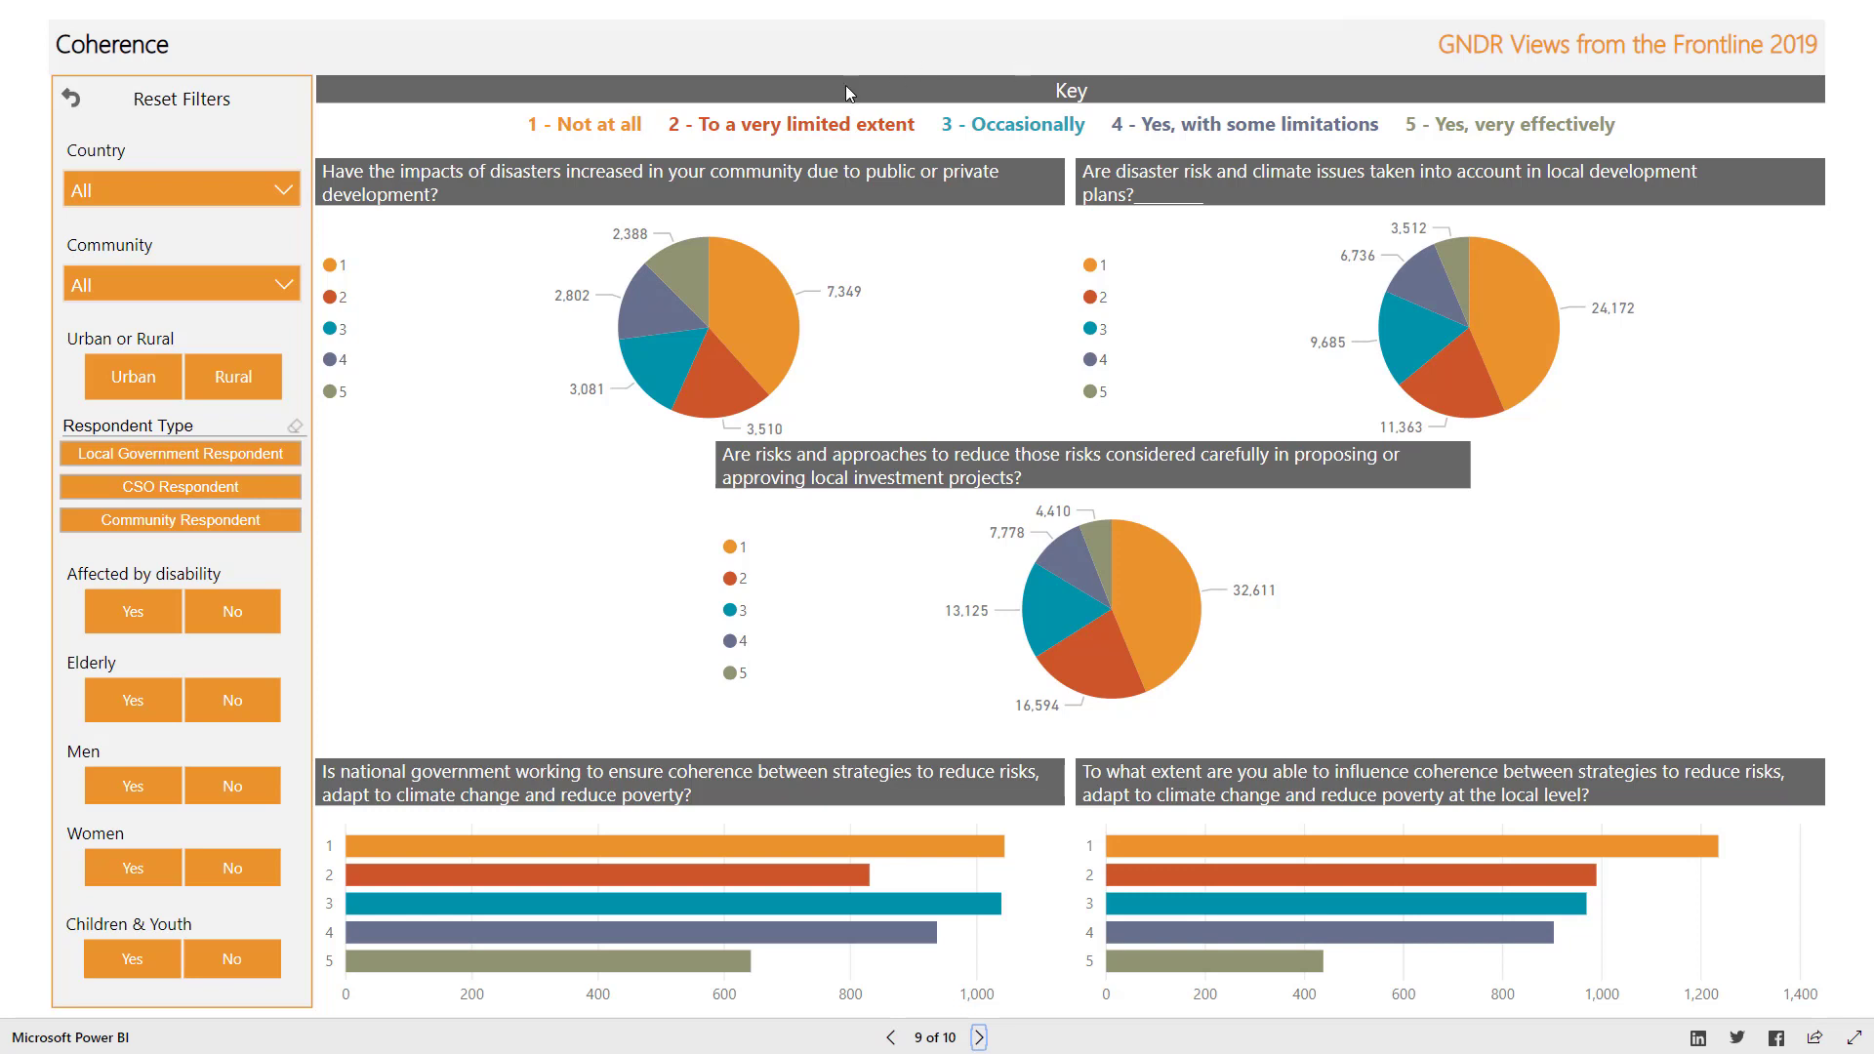
# - Add each respondent type on Coherence and clear it, then filter Ecosystems to Local Government Respondents
pyautogui.click(239, 455)
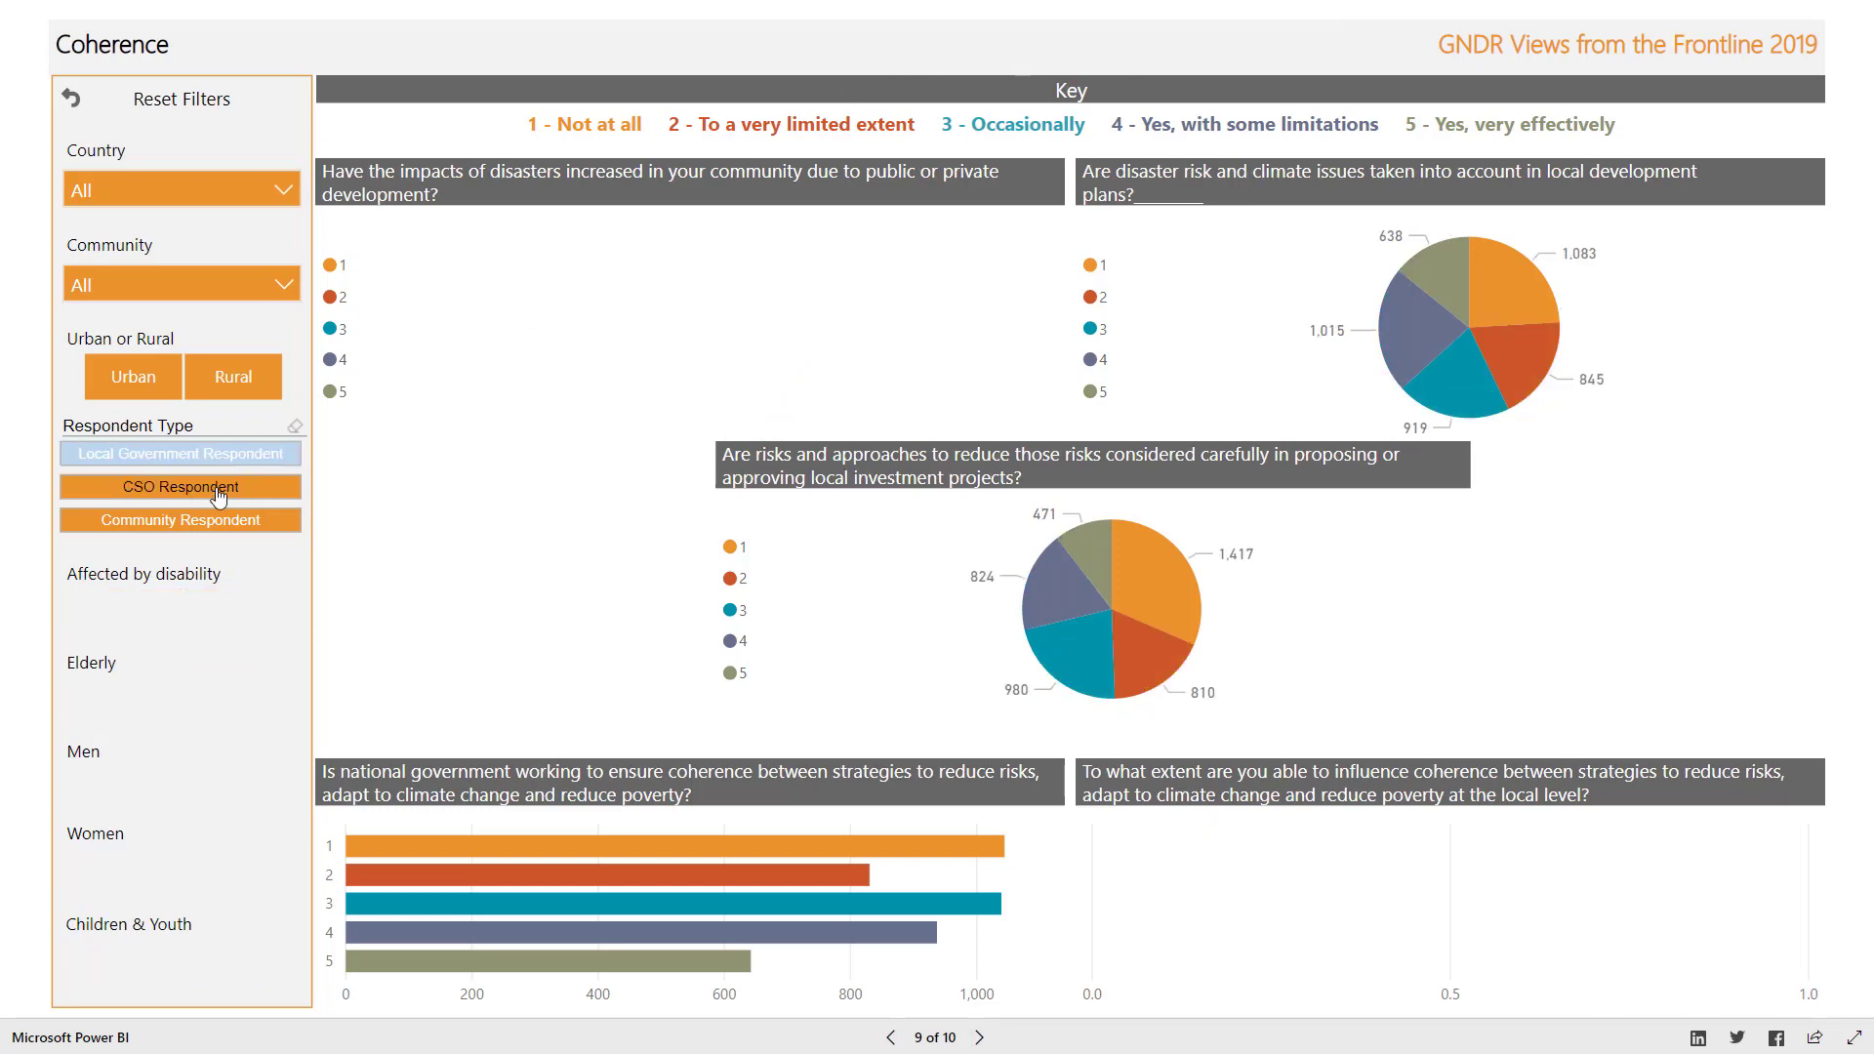
pyautogui.click(219, 496)
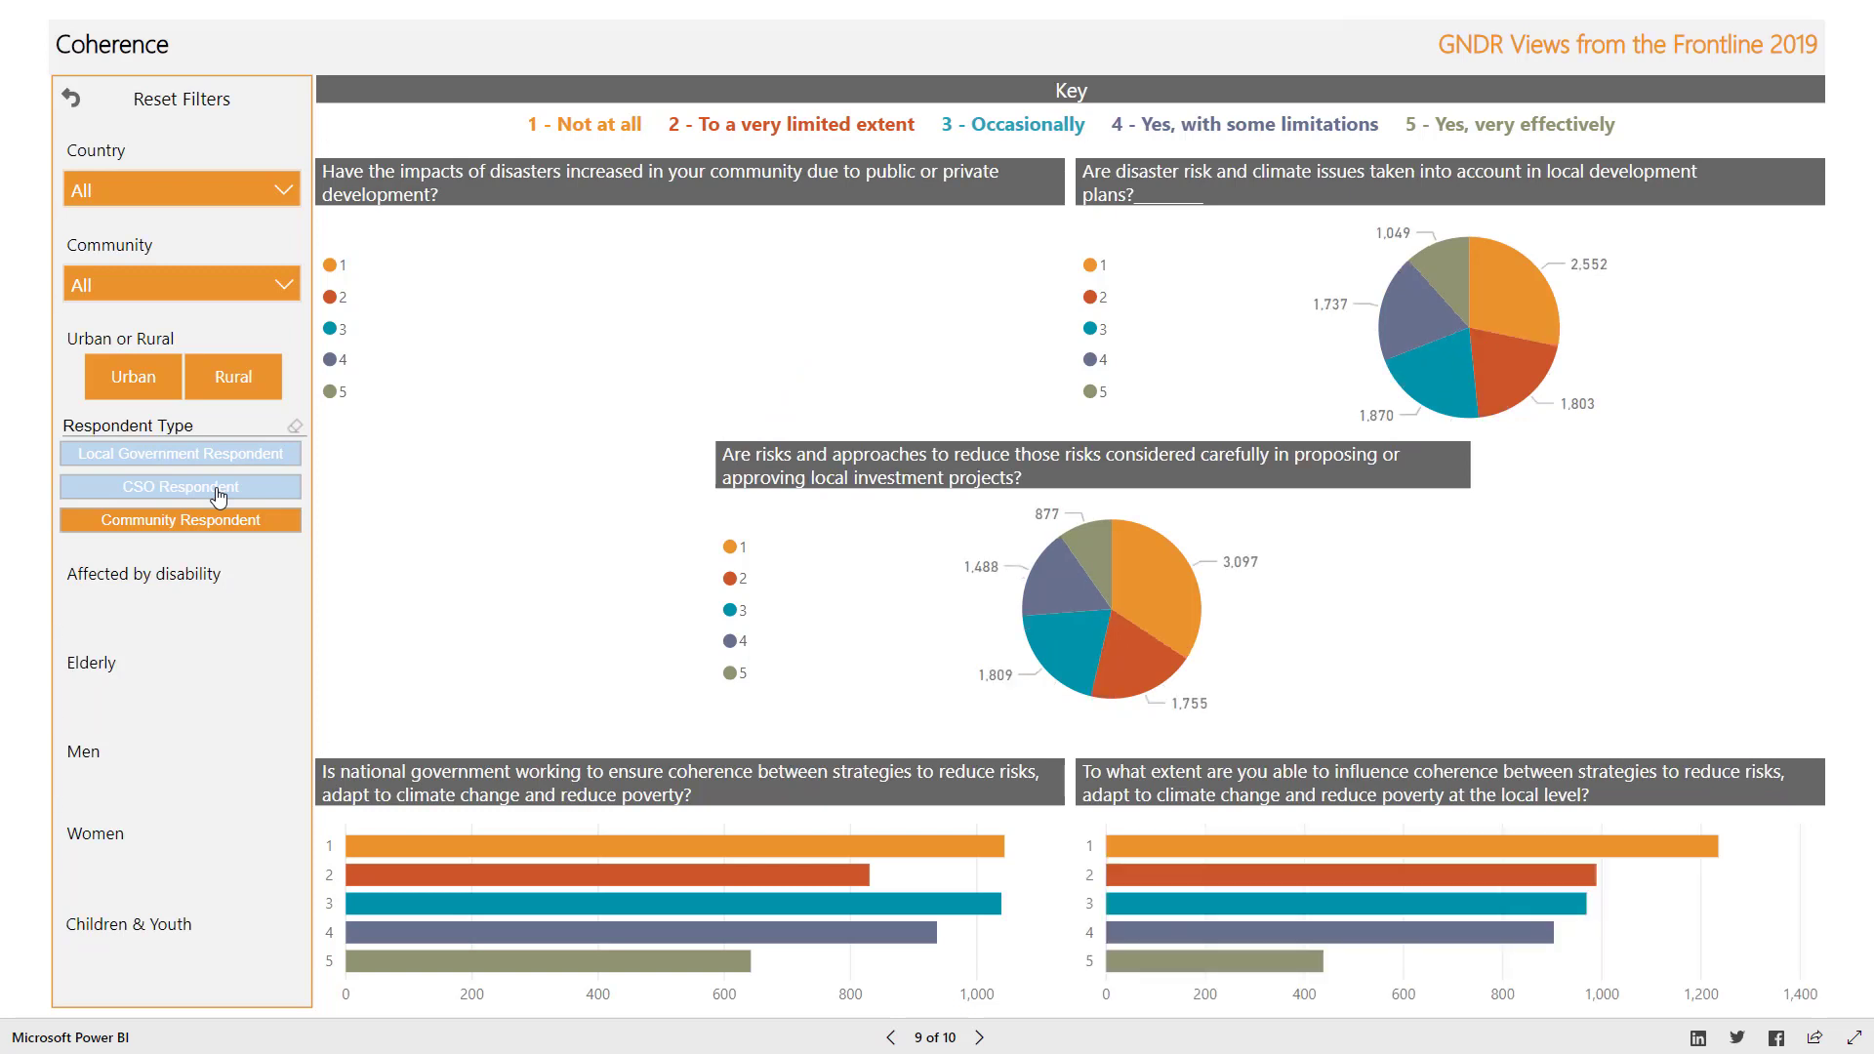
pyautogui.click(203, 525)
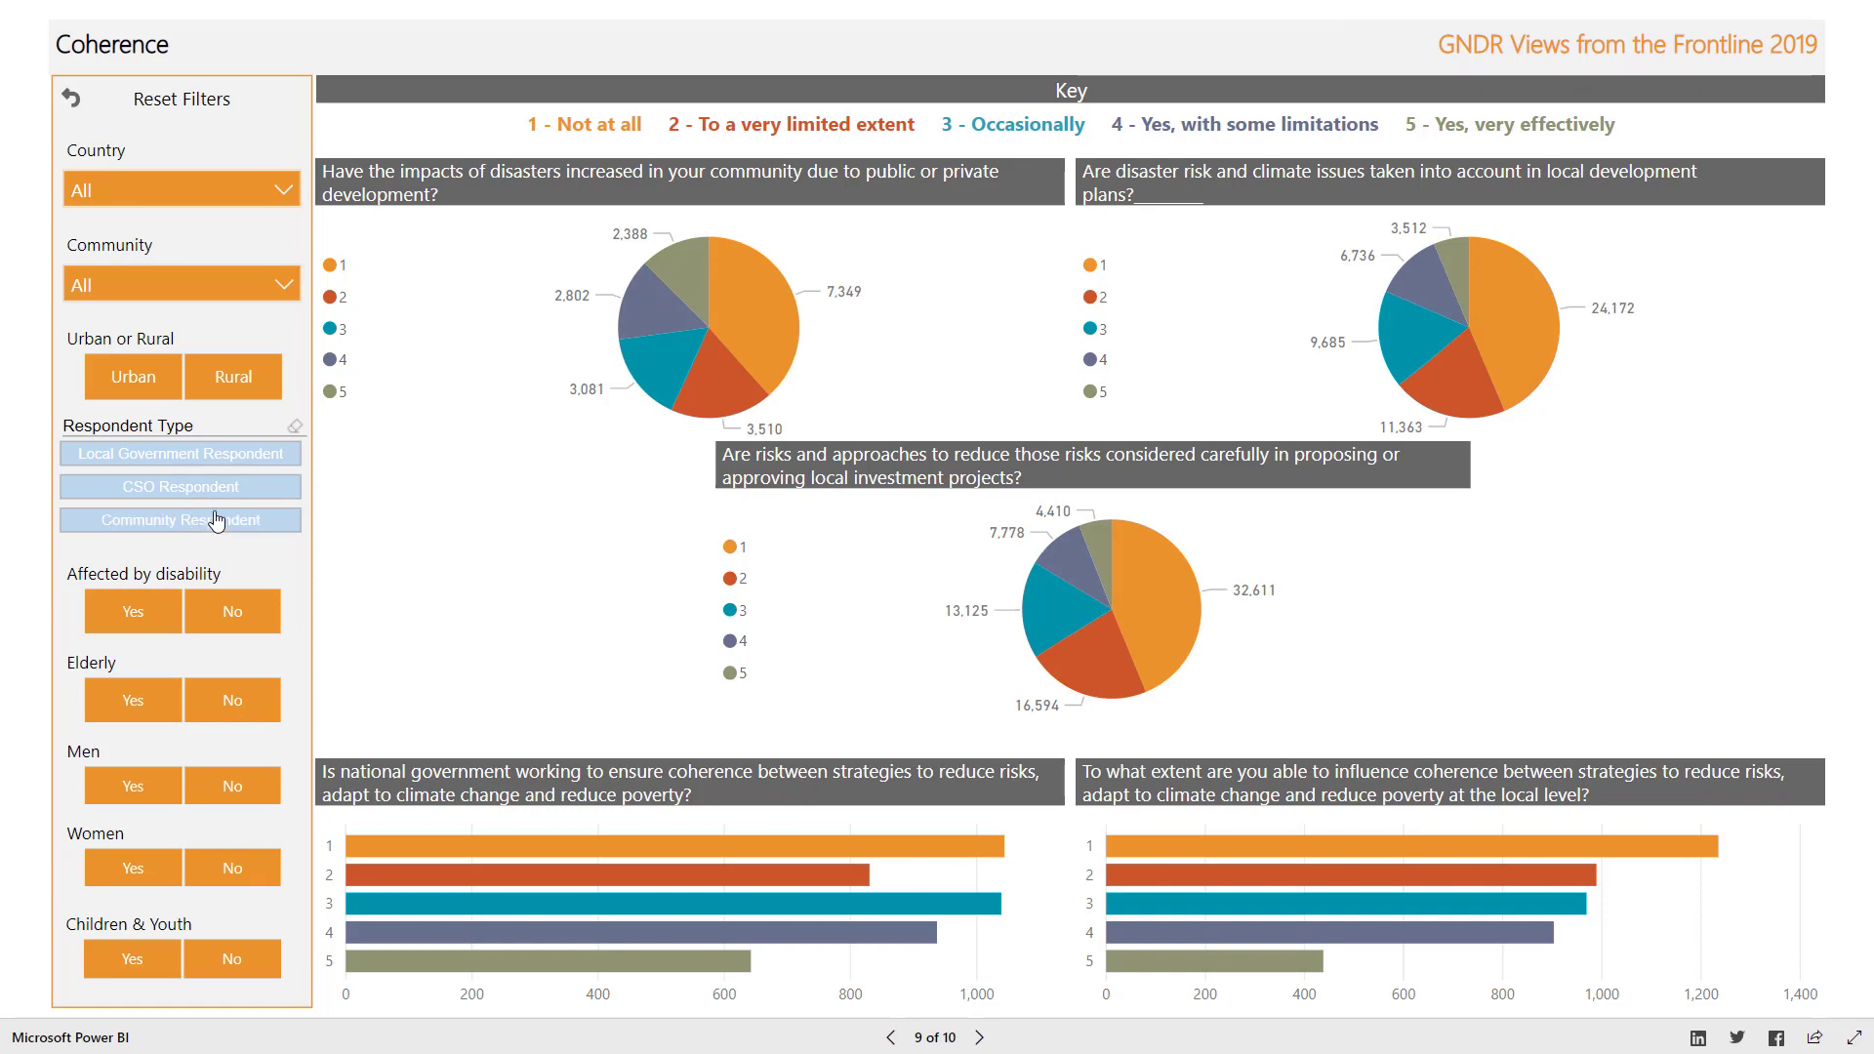
pyautogui.click(297, 428)
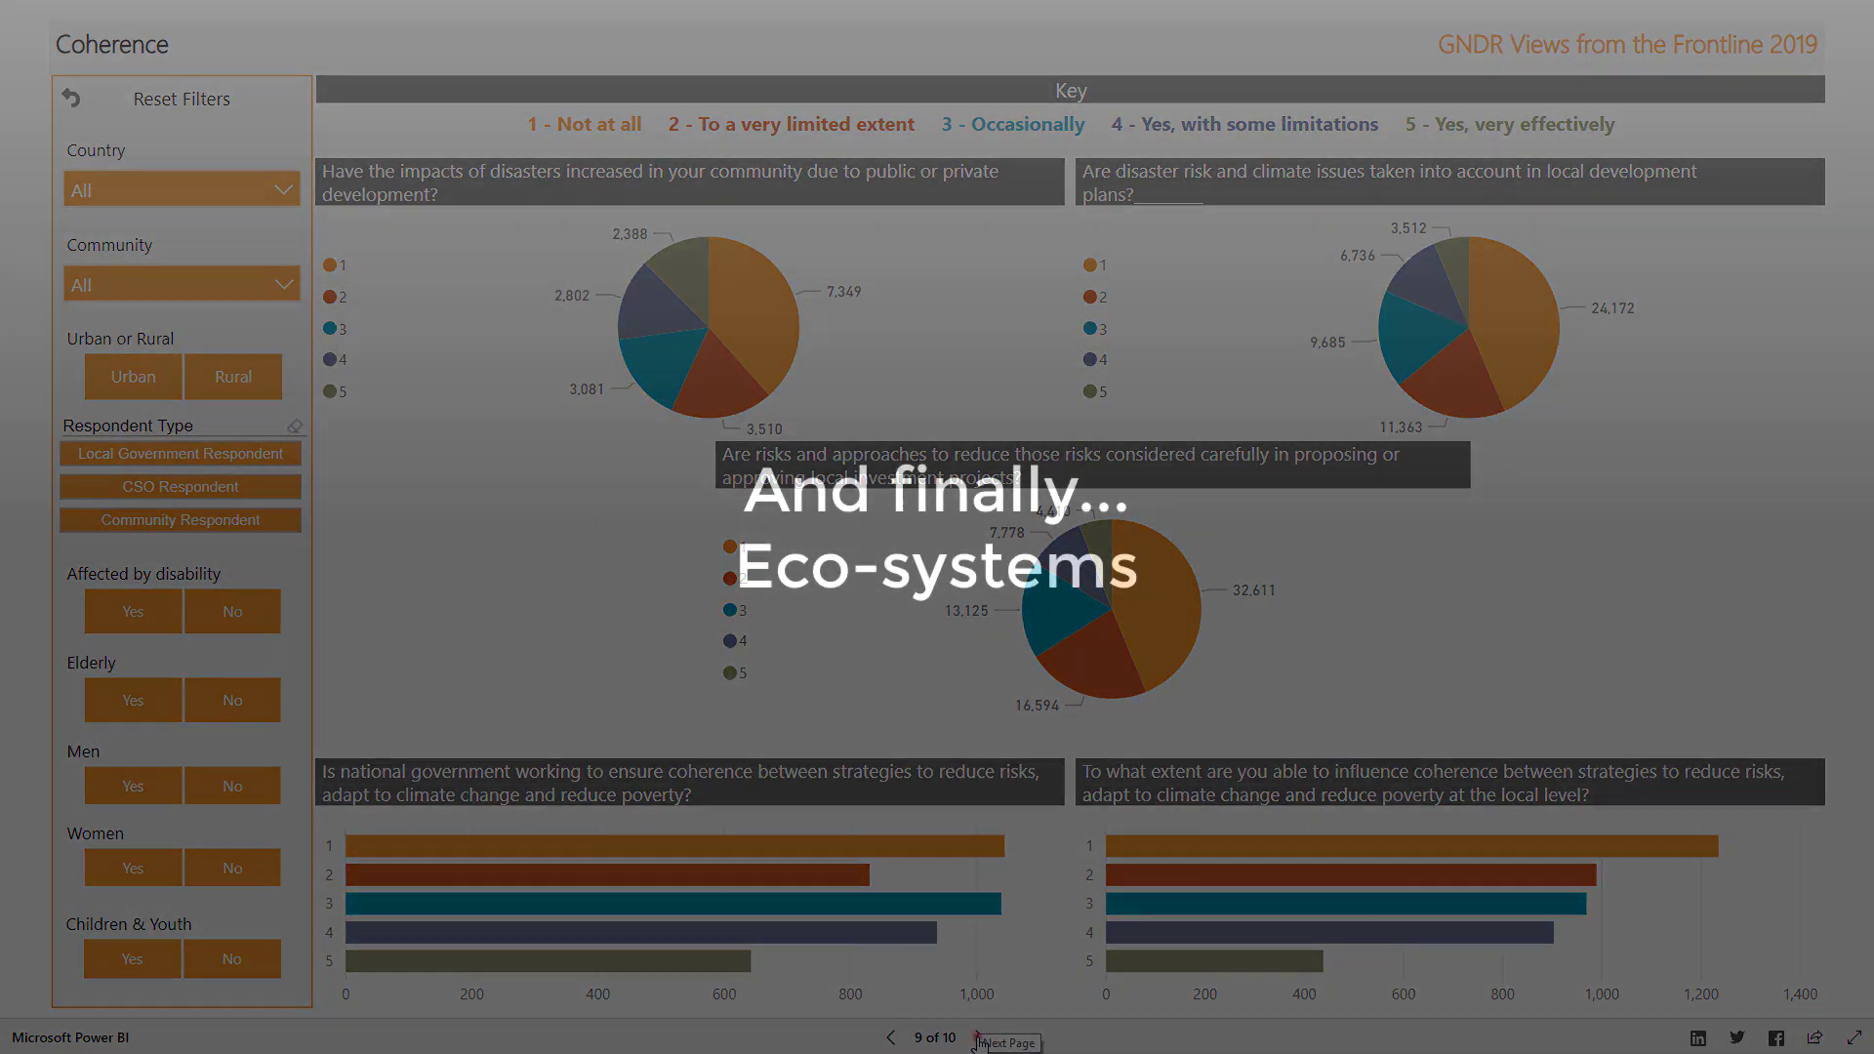
pyautogui.click(977, 1039)
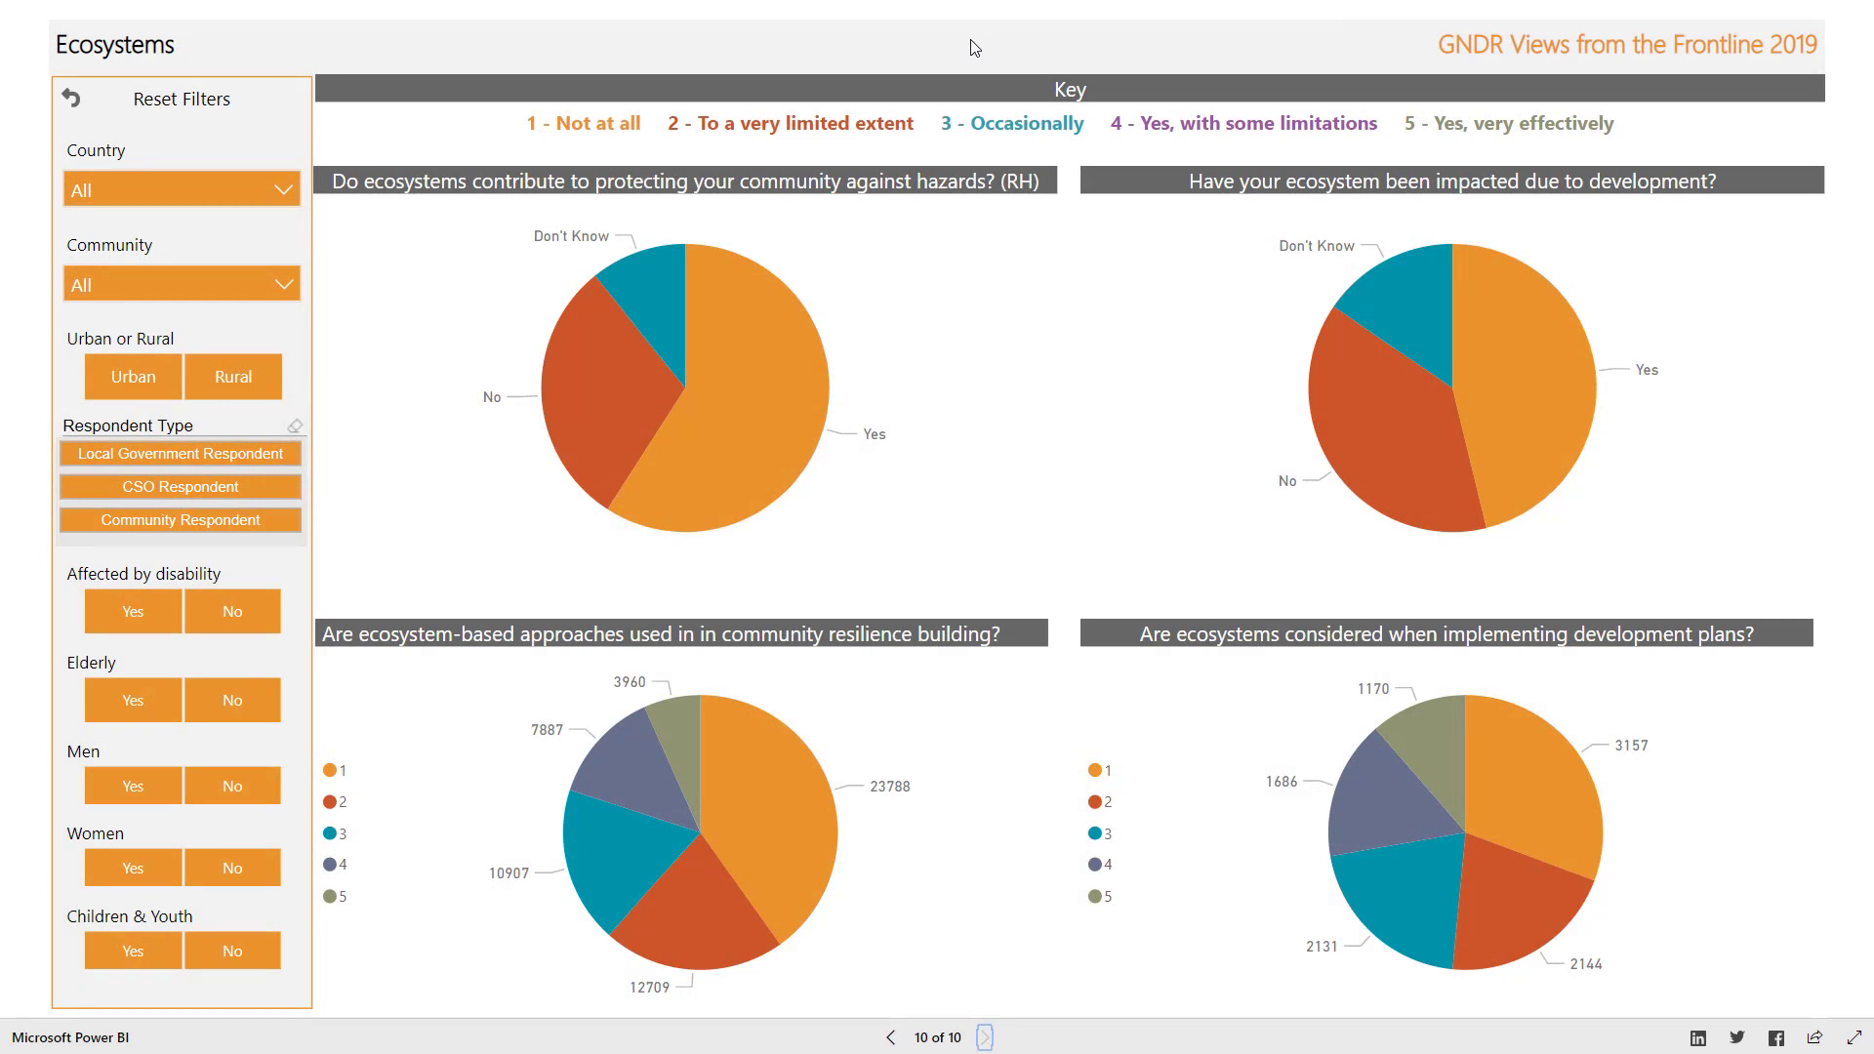
pyautogui.click(283, 461)
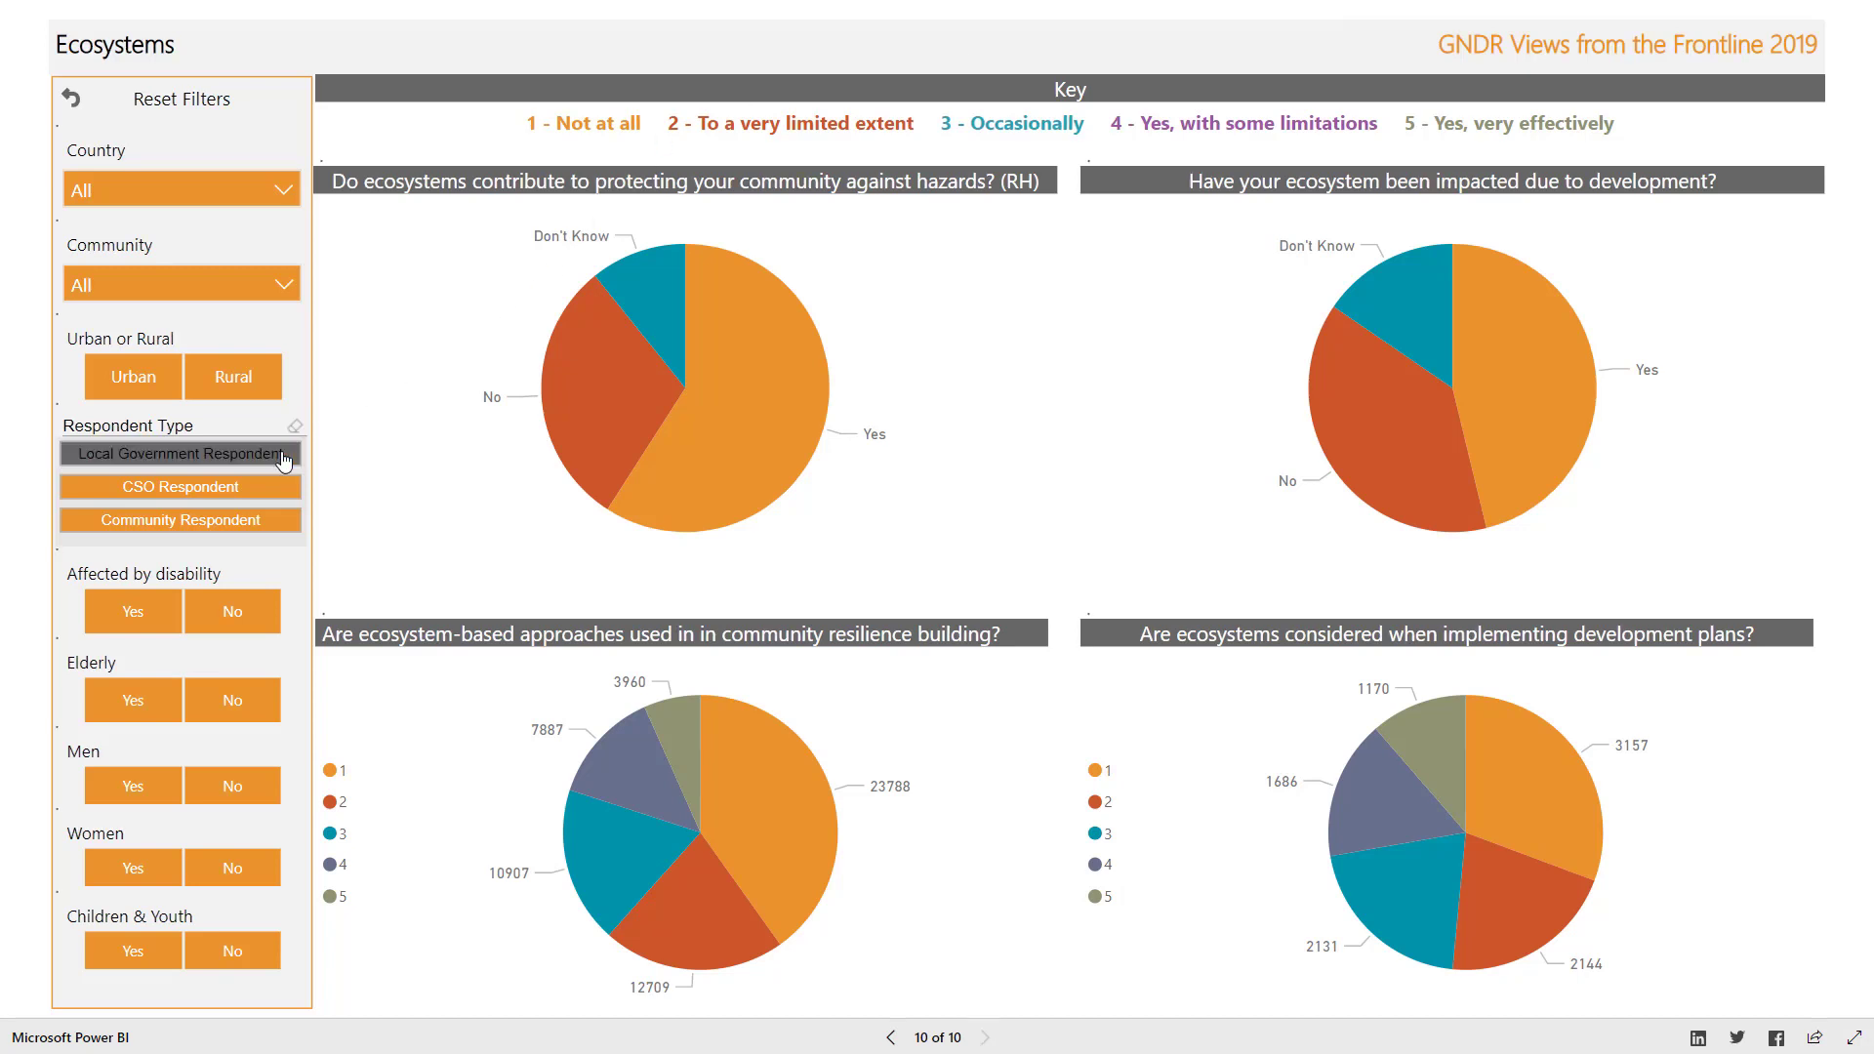